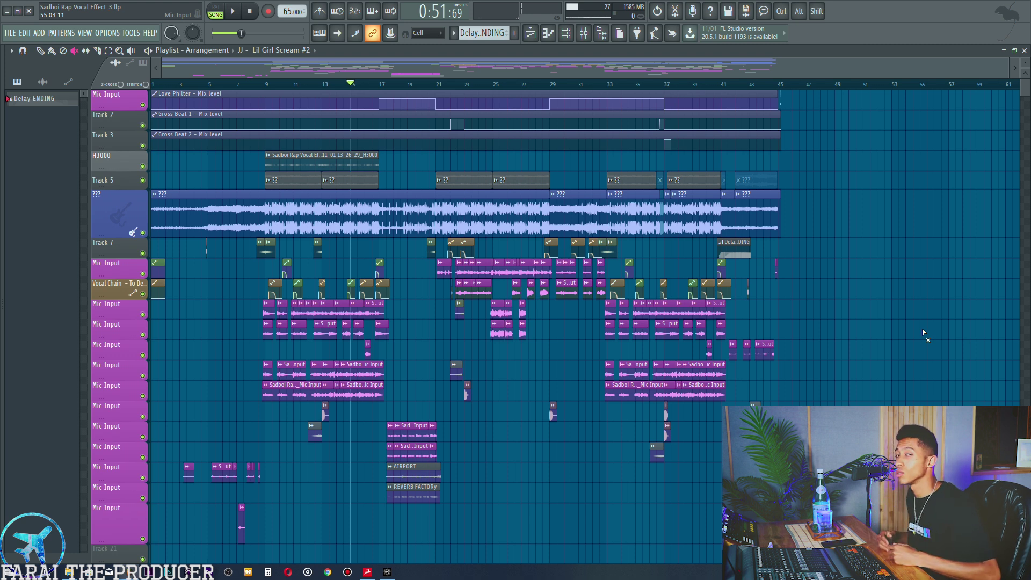
# - Activate the Draw tool and highlight the beat track's clips, followed by the Love Philter and Gross Beat mix-level automation clips
pyautogui.moveTo(119, 311); pyautogui.dragTo(127, 529)
pyautogui.keyDown('ctrl'); pyautogui.click(192, 532); pyautogui.keyUp('ctrl')
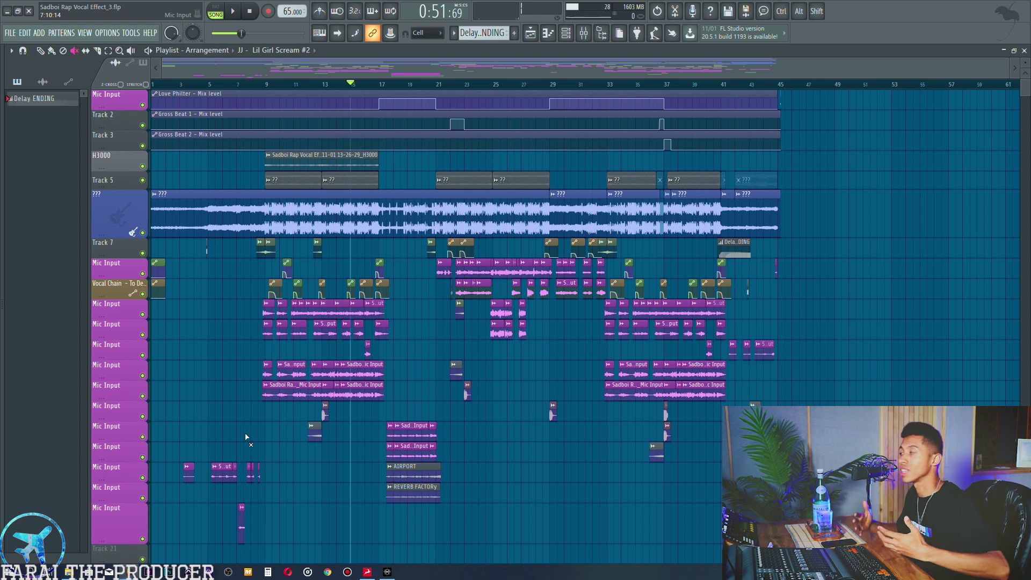
pyautogui.press('p')
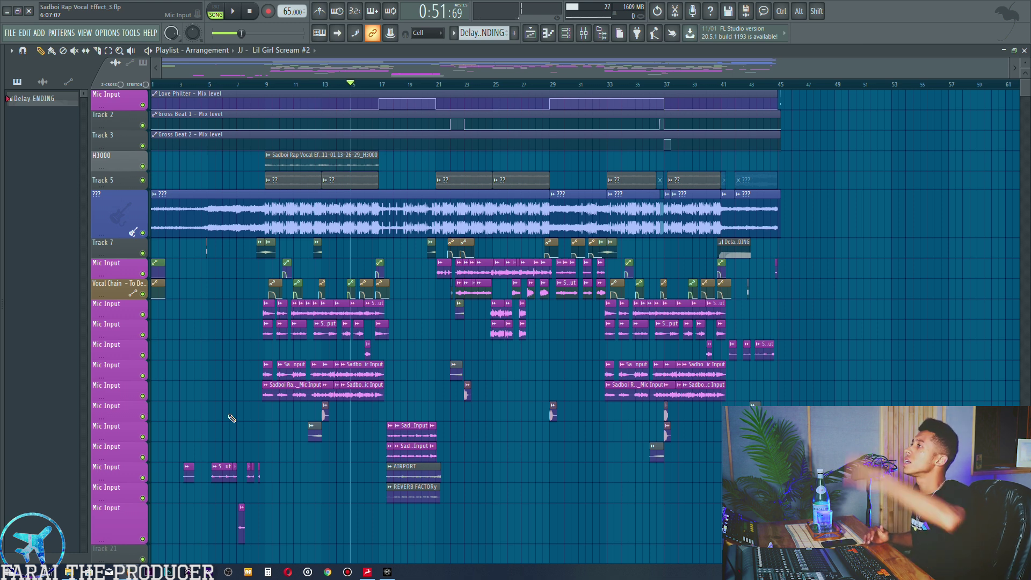
pyautogui.click(114, 220)
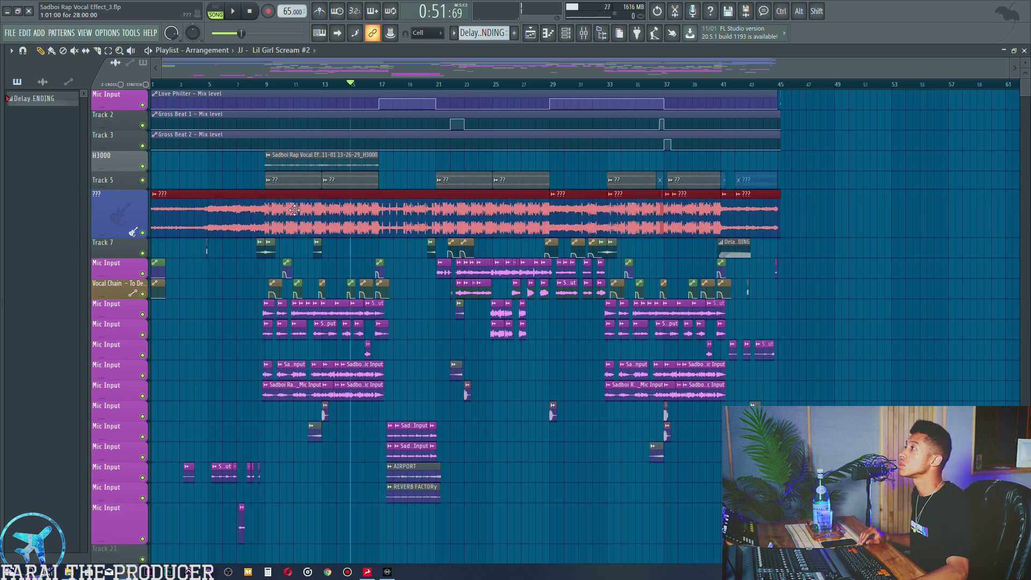
pyautogui.click(240, 324)
pyautogui.moveTo(203, 163); pyautogui.dragTo(193, 97)
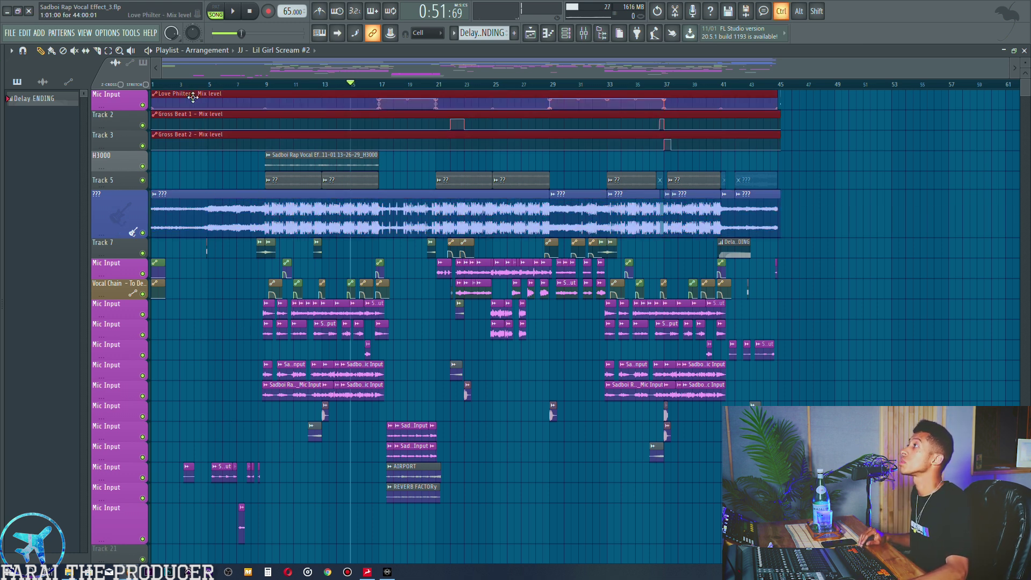
pyautogui.click(199, 307)
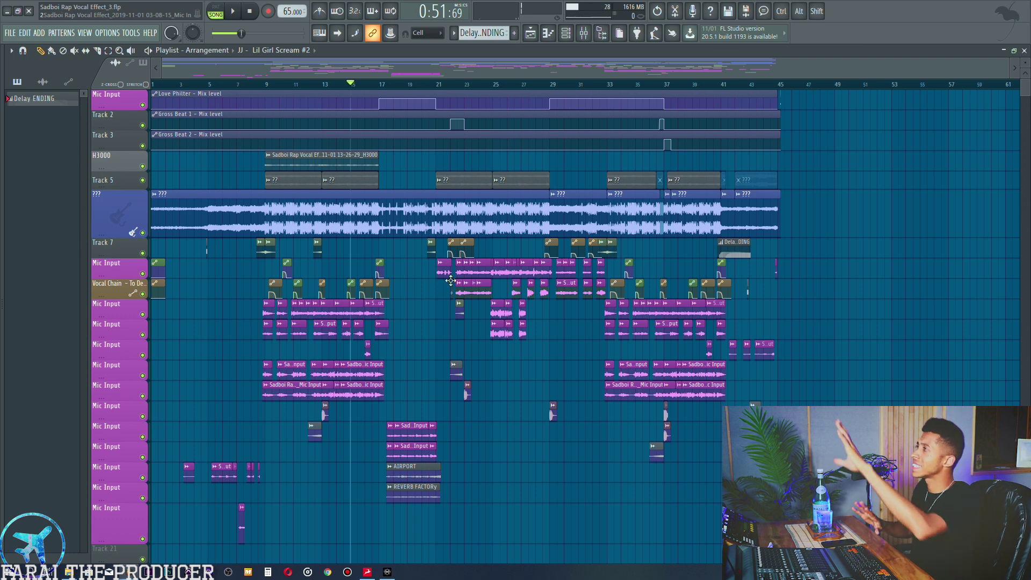
# - Highlight the vocal clips of the song's first, middle and last sections one group after another
pyautogui.moveTo(240, 300); pyautogui.dragTo(441, 499)
pyautogui.rightClick(478, 500)
pyautogui.moveTo(436, 266); pyautogui.dragTo(590, 418)
pyautogui.rightClick(590, 442)
pyautogui.moveTo(593, 314); pyautogui.dragTo(787, 440)
pyautogui.keyDown('ctrl'); pyautogui.click(786, 440); pyautogui.keyUp('ctrl')
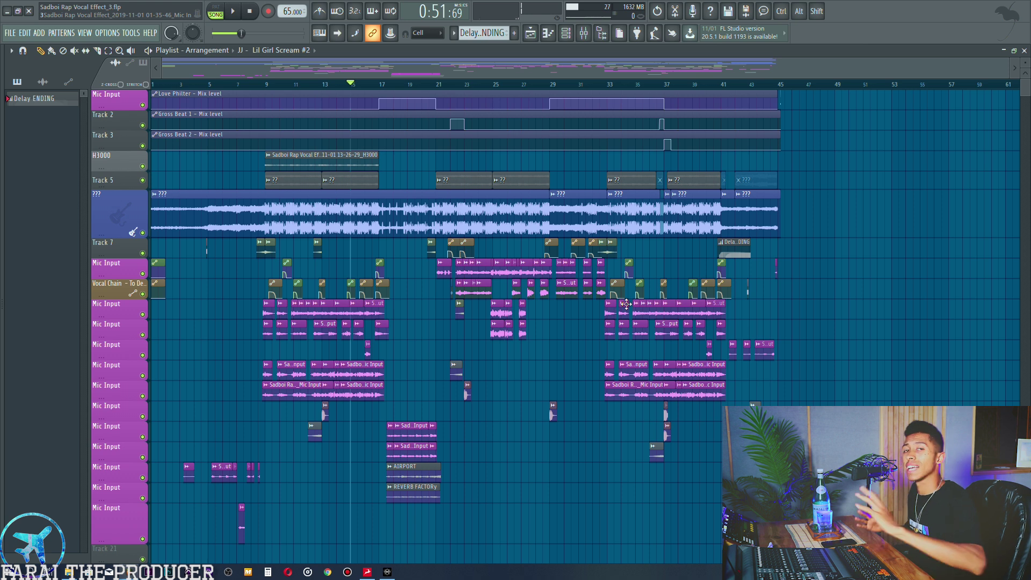
# - Highlight the three mix-level automation clips and the vocal recording on the H3000 track
pyautogui.press('ctrl')
pyautogui.moveTo(211, 143); pyautogui.dragTo(219, 103)
pyautogui.rightClick(219, 169)
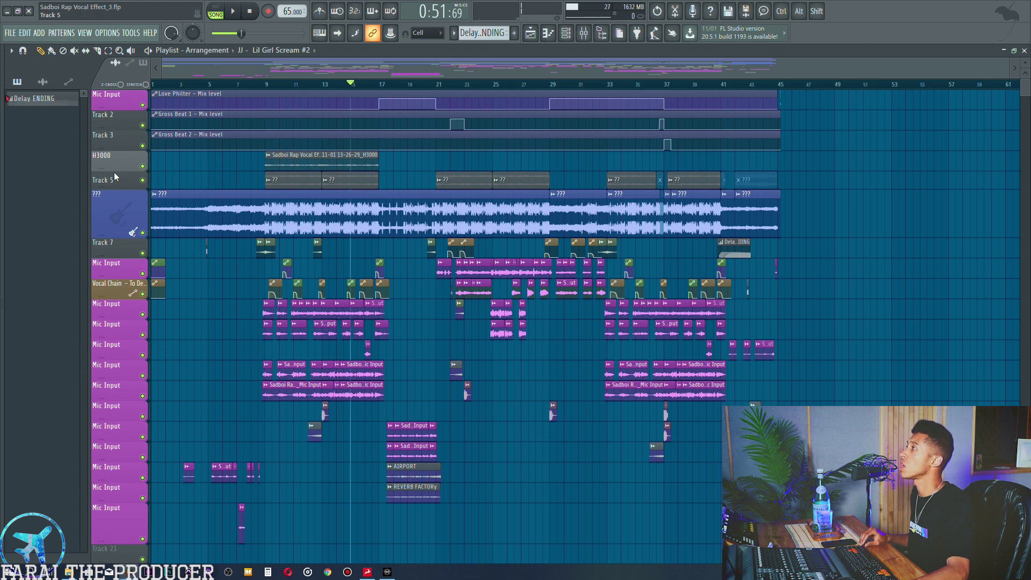
pyautogui.keyDown('ctrl'); pyautogui.click(269, 162); pyautogui.keyUp('ctrl')
pyautogui.rightClick(240, 168)
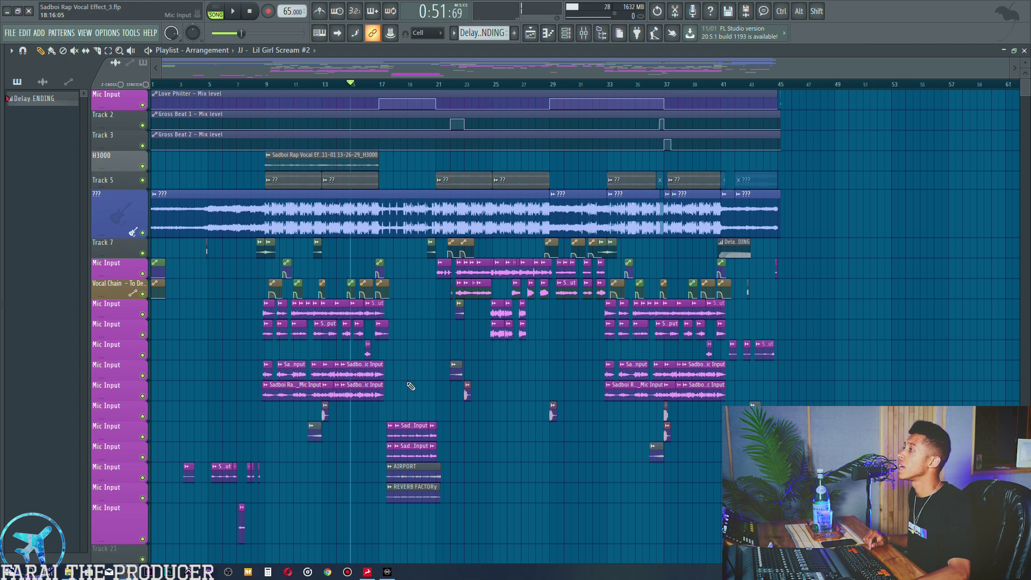
# - Move the short vocal clip near bar 7 from the lowest Mic Input track up onto the track holding the intro vocals
pyautogui.scroll(-4, 411, 387)
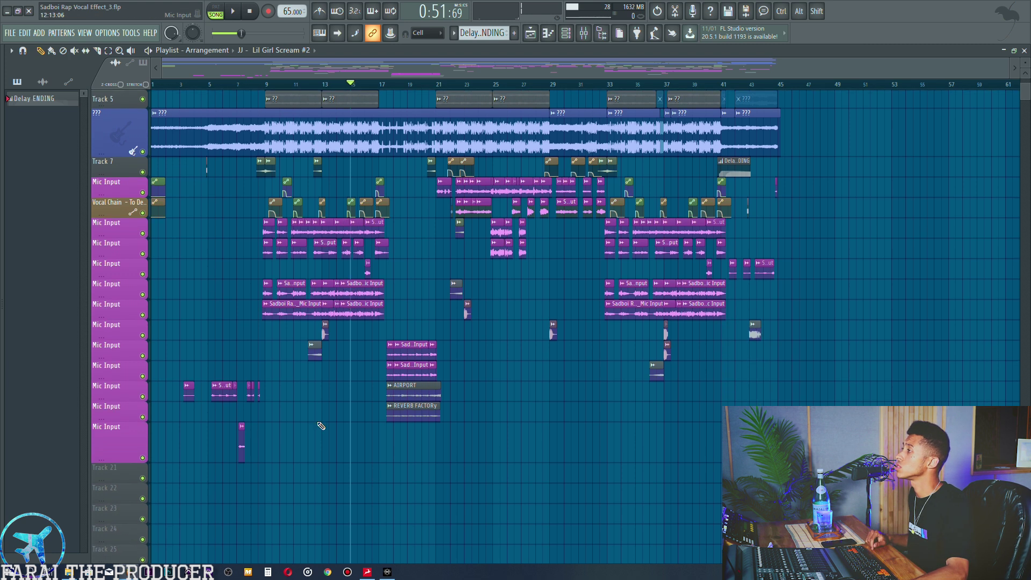
pyautogui.moveTo(274, 421); pyautogui.dragTo(231, 462)
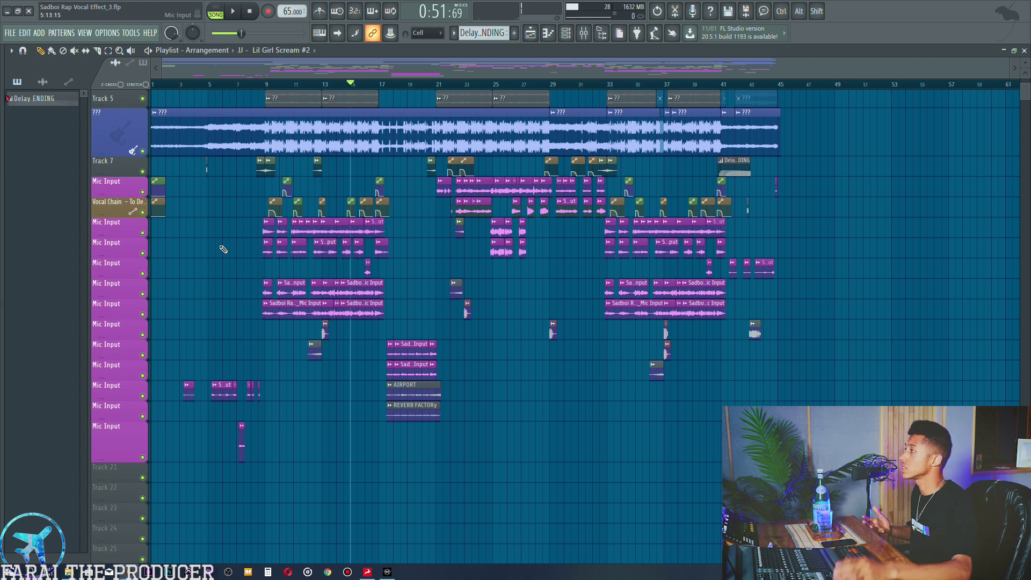
pyautogui.moveTo(275, 449); pyautogui.dragTo(242, 400)
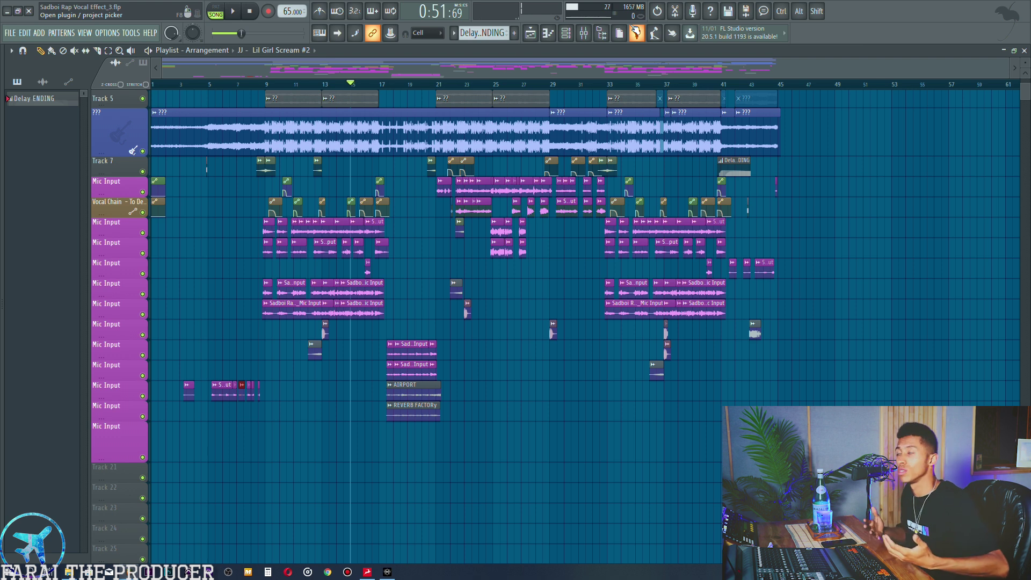
# - Play the arrangement, set the song position to bar 5 and audition the intro
pyautogui.press('space')
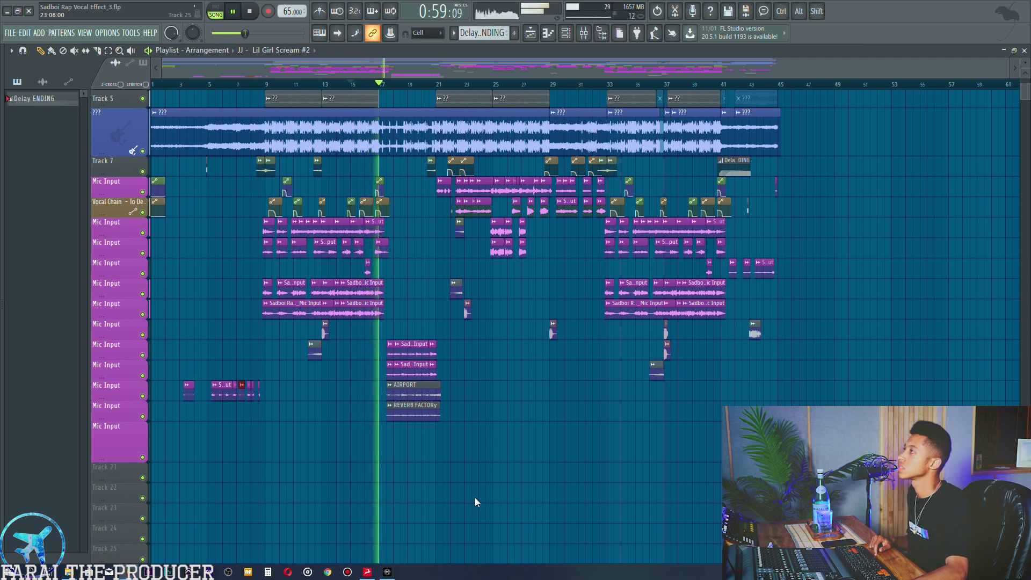
pyautogui.scroll(3, 376, 85)
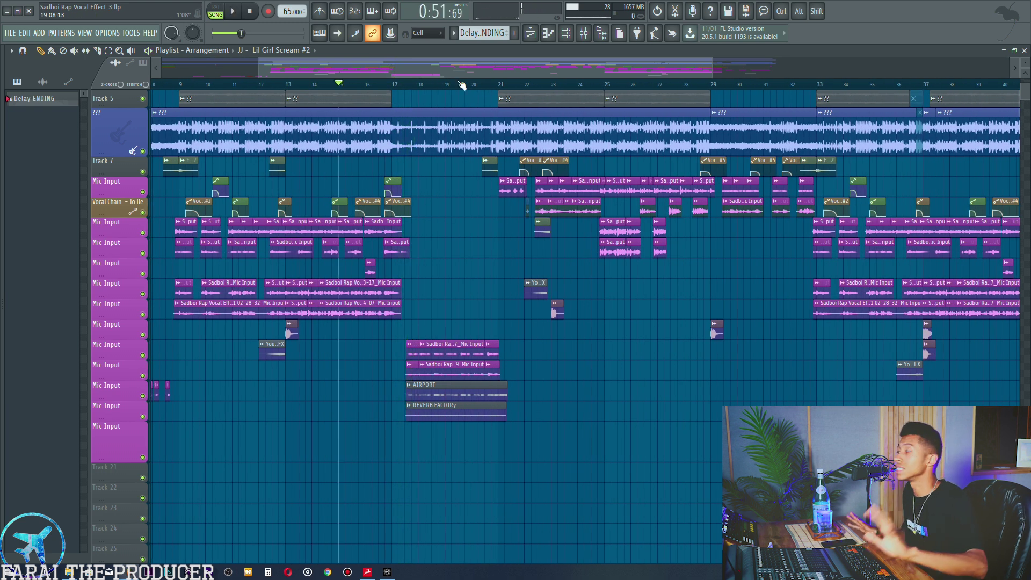
pyautogui.hscroll(-3, 275, 336)
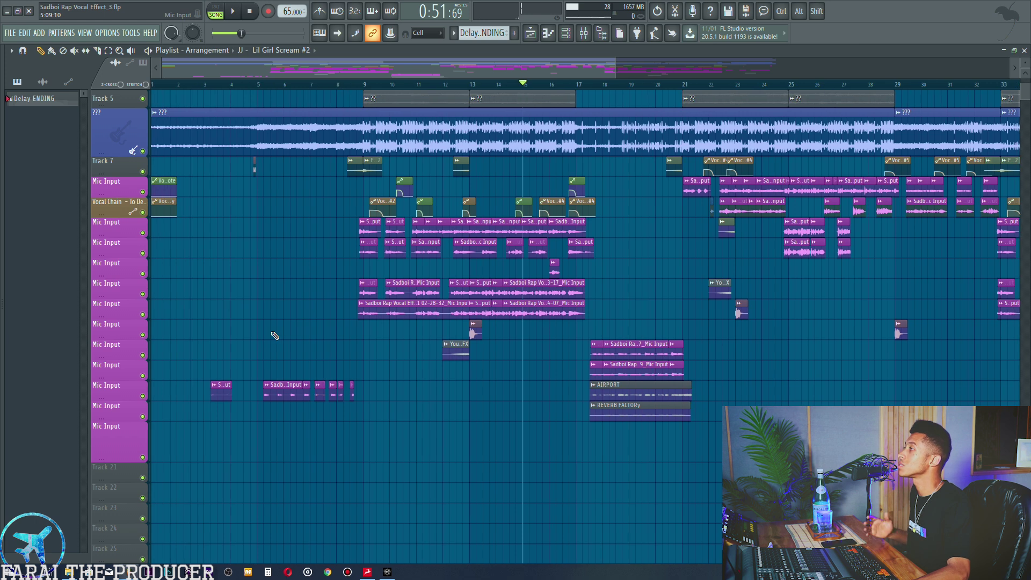
pyautogui.scroll(1, 262, 89)
pyautogui.scroll(3, 262, 89)
pyautogui.click(257, 87)
pyautogui.press('space')
pyautogui.press('space')
# - Rename the first intro vocal clip, just after bar 3, as Intro
pyautogui.scroll(4, 376, 269)
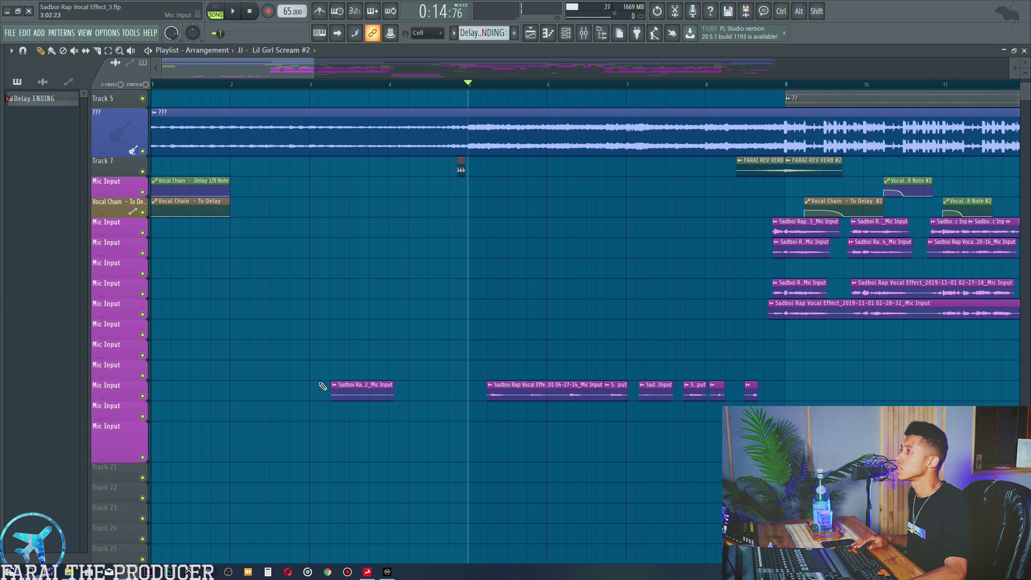
pyautogui.click(337, 391)
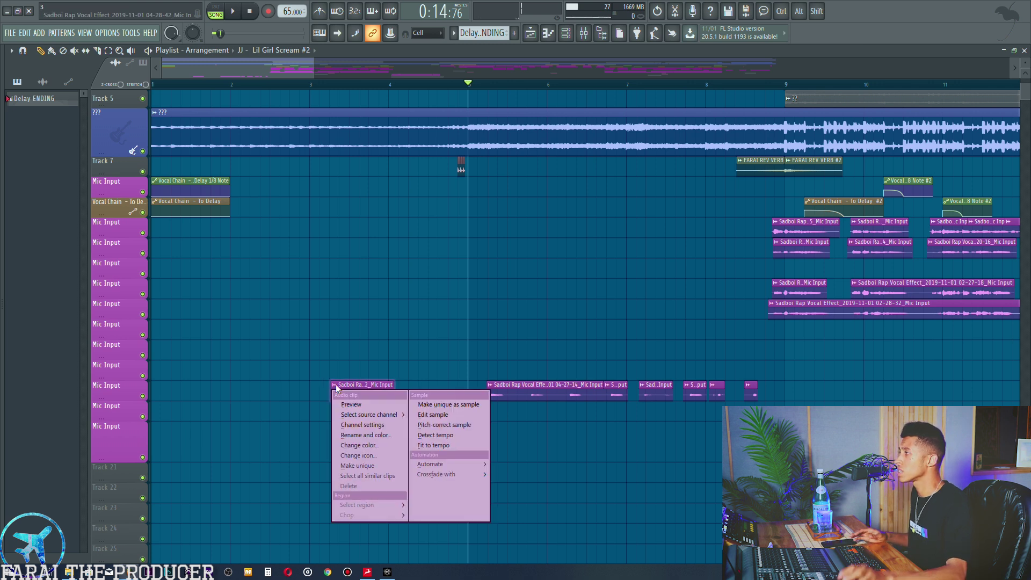
pyautogui.click(340, 395)
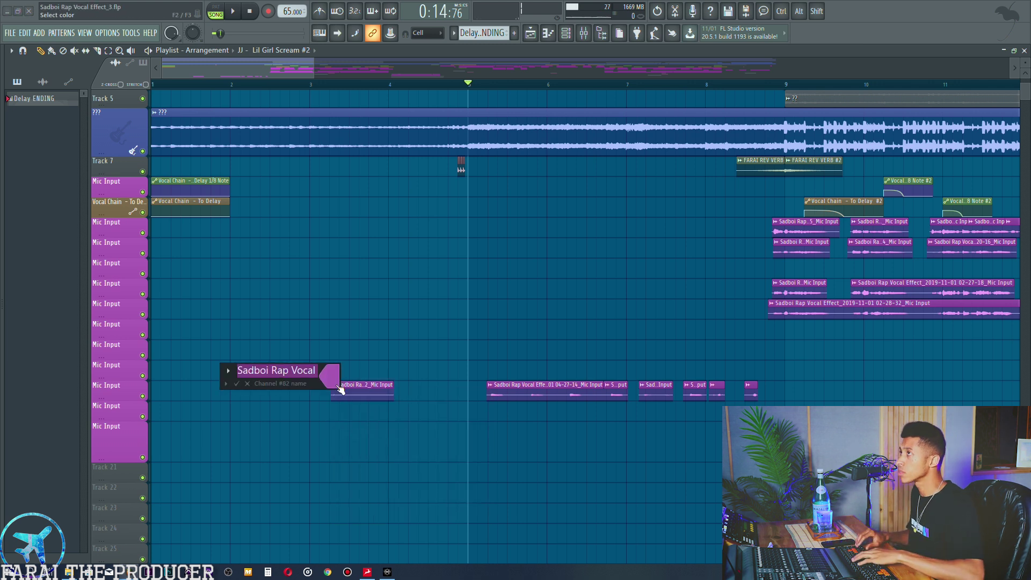
pyautogui.write('Intro')
pyautogui.press('Return')
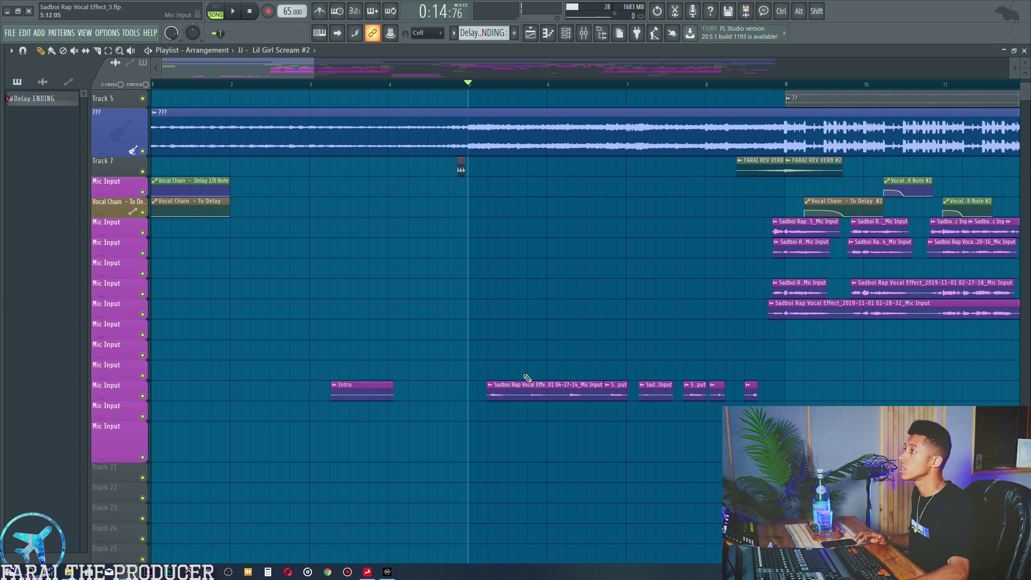
# - Rename the long vocal clip just after bar 5 as Intro
pyautogui.click(490, 390)
pyautogui.click(493, 397)
pyautogui.write('Intr')
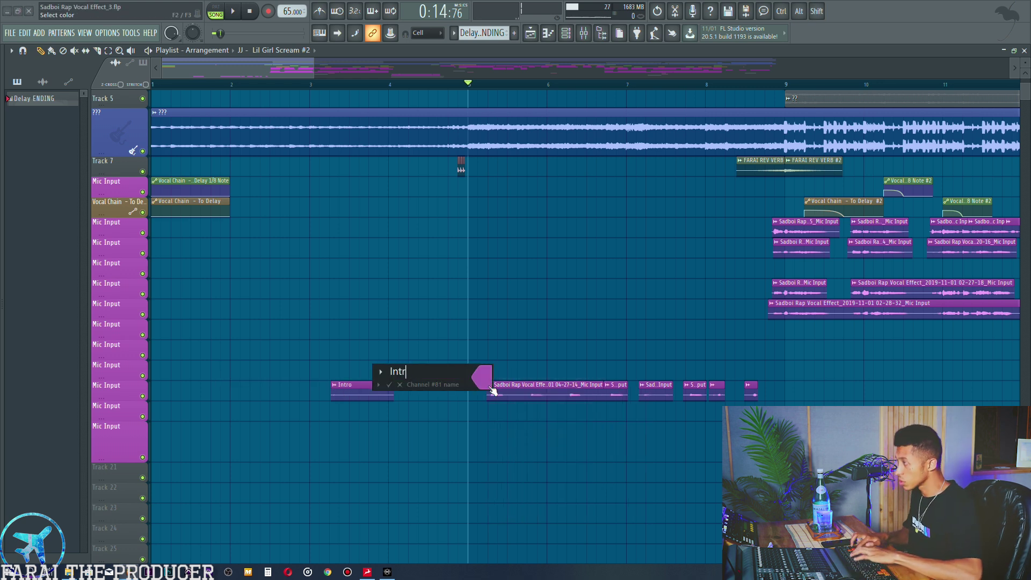
pyautogui.write('o')
pyautogui.press('Return')
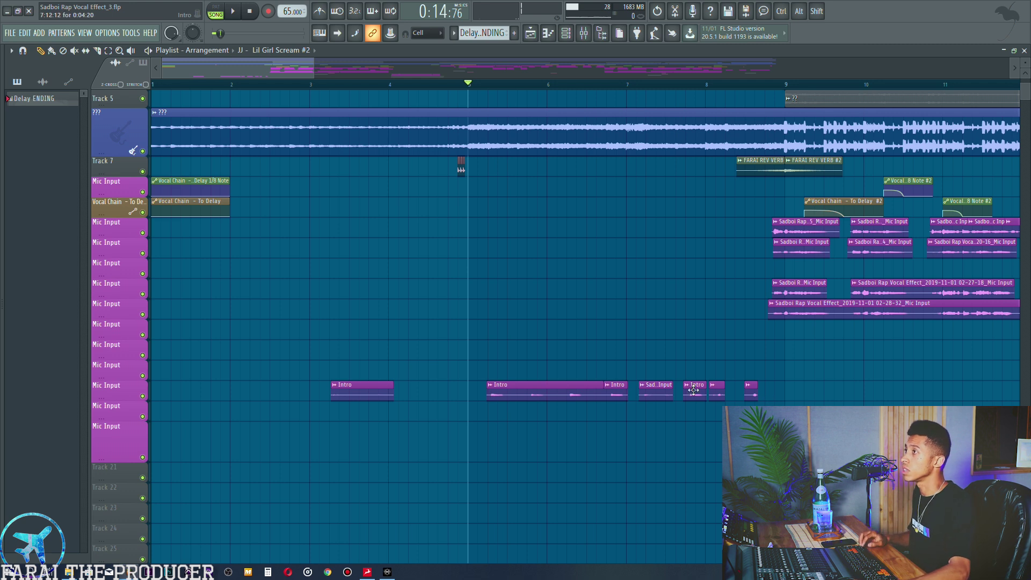
# - Rename the vocal clips just after bars 7 and 8 as Intro and check the last short clip's channel settings
pyautogui.click(642, 390)
pyautogui.click(648, 396)
pyautogui.write('Intro')
pyautogui.press('Return')
pyautogui.click(713, 387)
pyautogui.click(719, 392)
pyautogui.write('Intro')
pyautogui.press('Return')
pyautogui.doubleClick(749, 387)
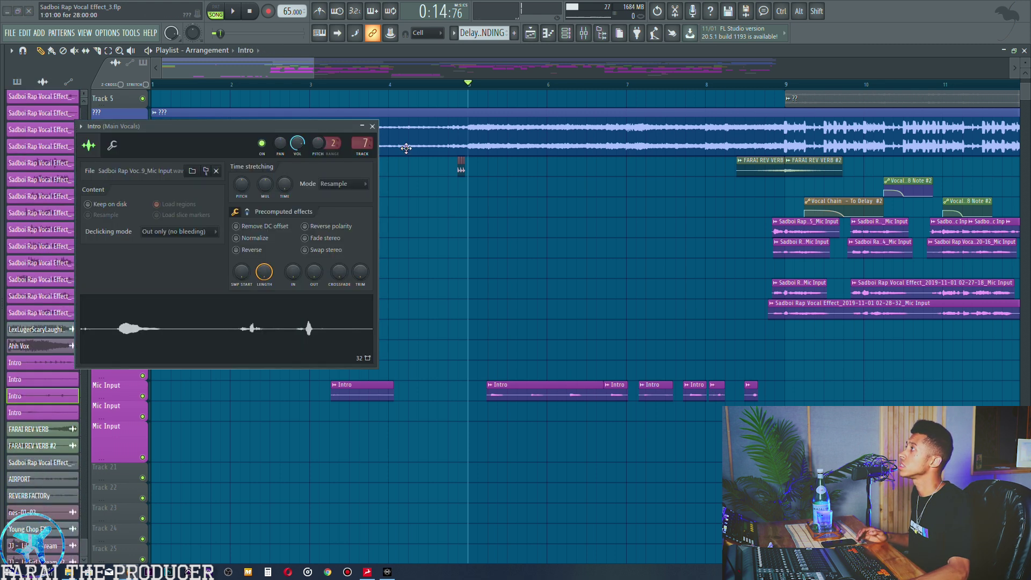
pyautogui.click(372, 127)
# - Auto-name the playlist track that holds the Intro clips
pyautogui.scroll(3, 536, 303)
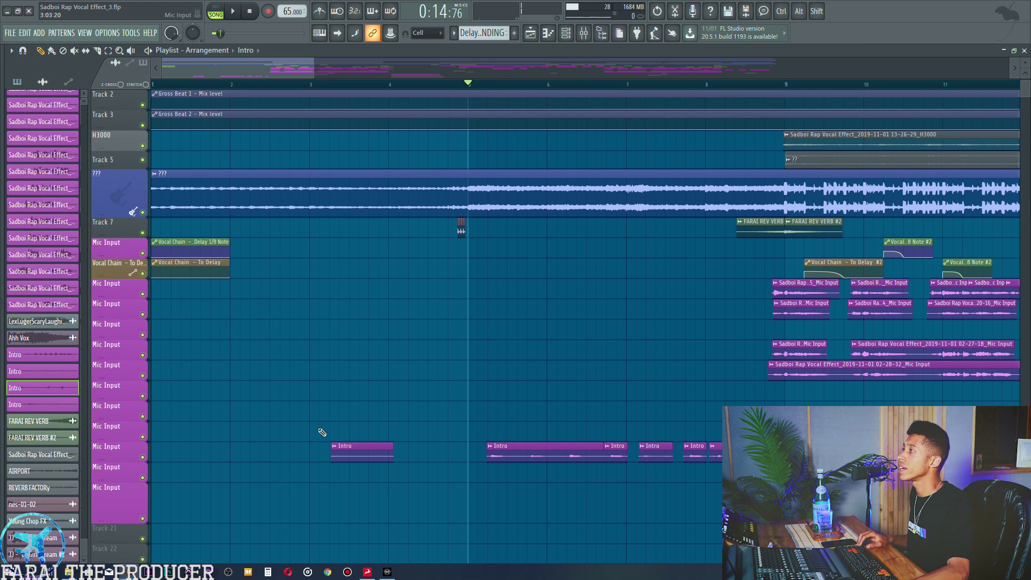
pyautogui.rightClick(127, 456)
pyautogui.click(167, 352)
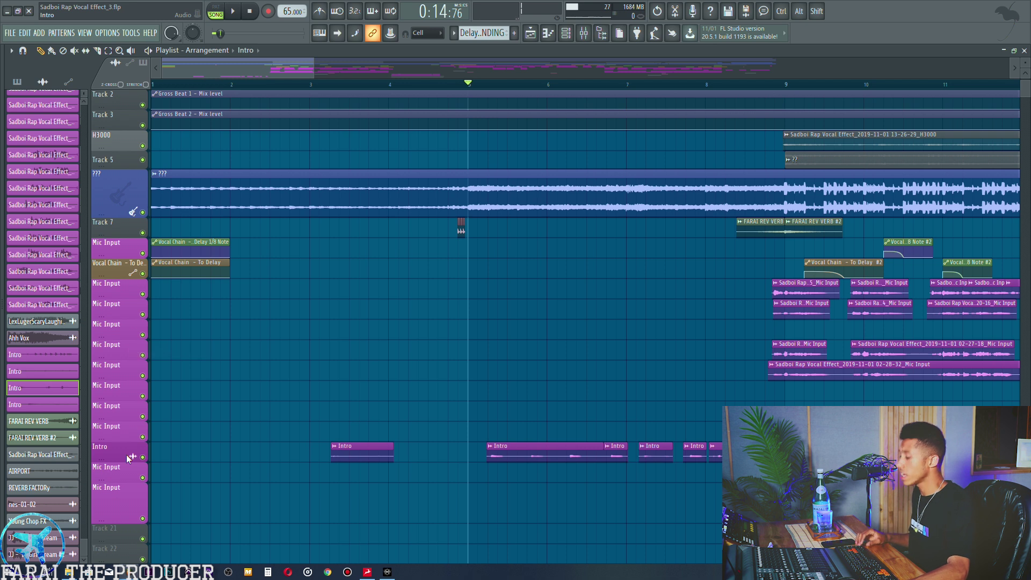
pyautogui.rightClick(126, 455)
pyautogui.press('a')
pyautogui.rightClick(127, 454)
pyautogui.press('a')
# - Give the Intro track the Sawtooth / synthesizer icon and make the track slightly taller
pyautogui.moveTo(128, 462); pyautogui.dragTo(122, 483)
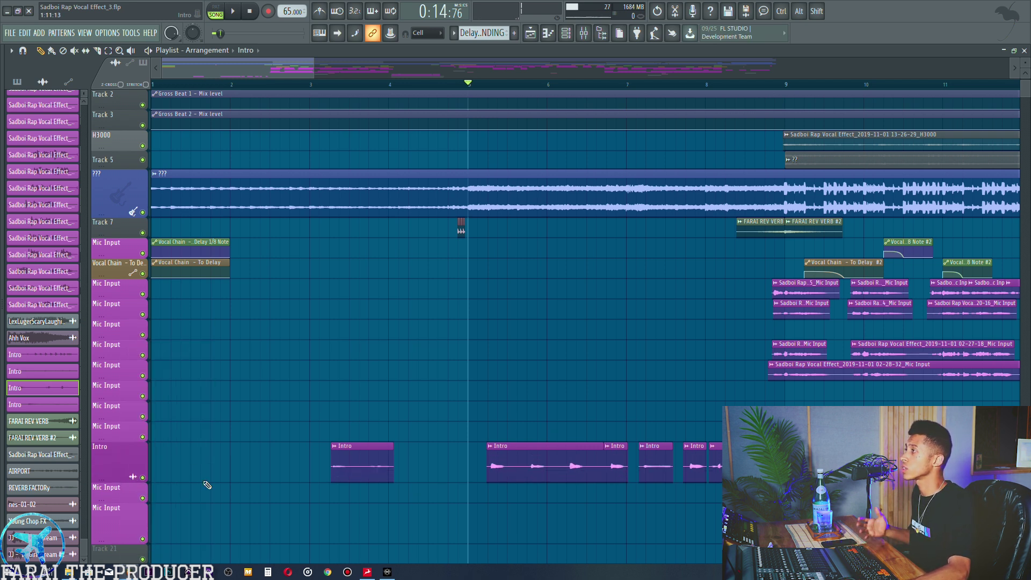
pyautogui.rightClick(127, 454)
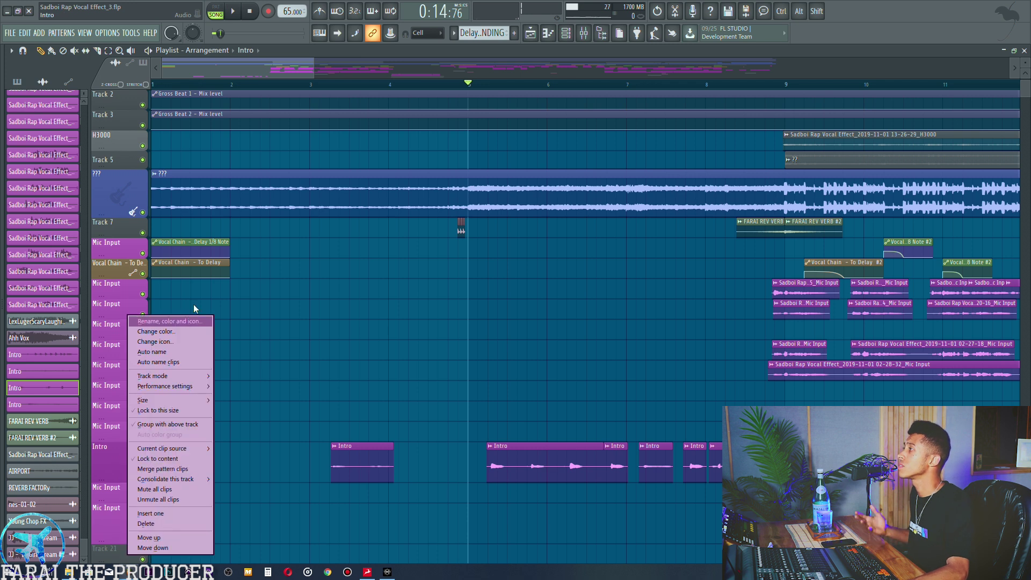
pyautogui.click(159, 340)
pyautogui.click(288, 212)
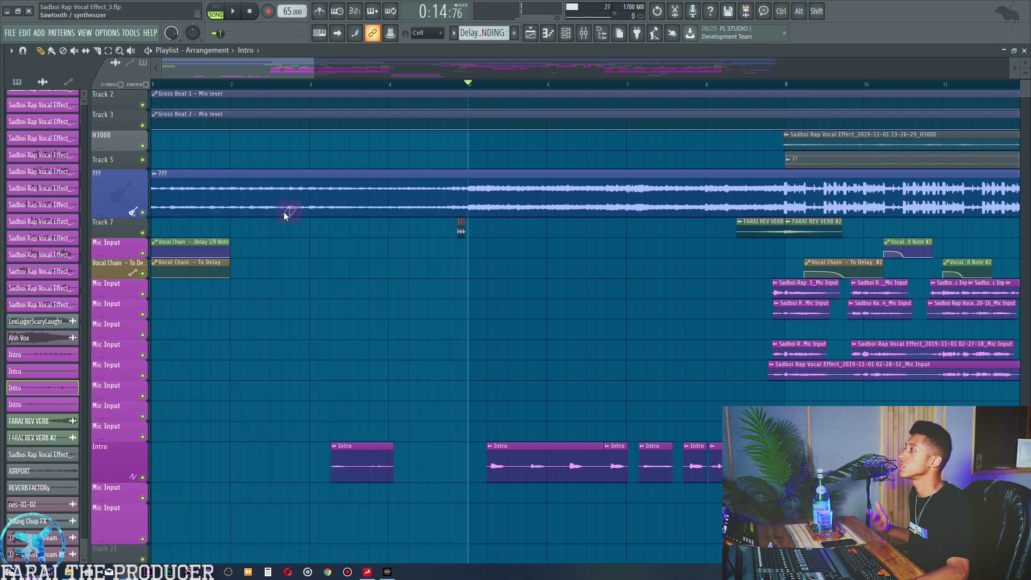
pyautogui.moveTo(112, 479); pyautogui.dragTo(212, 469)
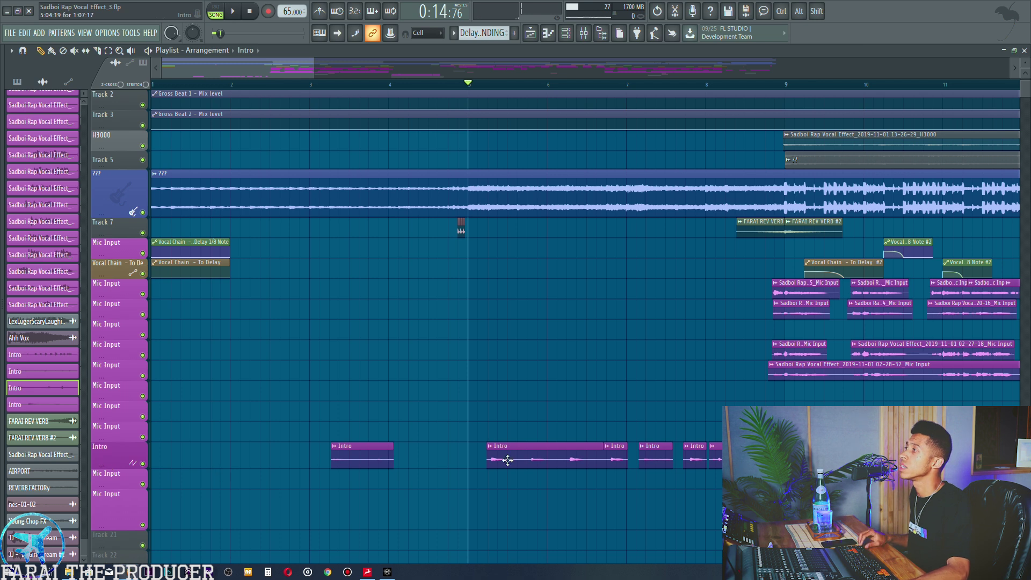
# - Auto-name the empty lowest Mic Input track to clear its old name
pyautogui.scroll(-5, 204, 88)
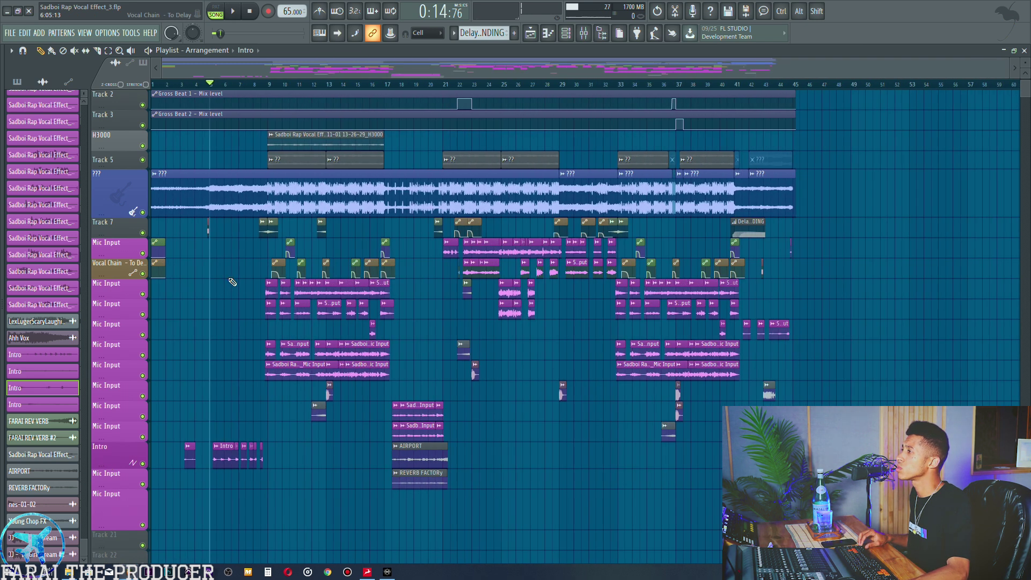
pyautogui.scroll(-4, 229, 333)
pyautogui.rightClick(131, 378)
pyautogui.click(172, 352)
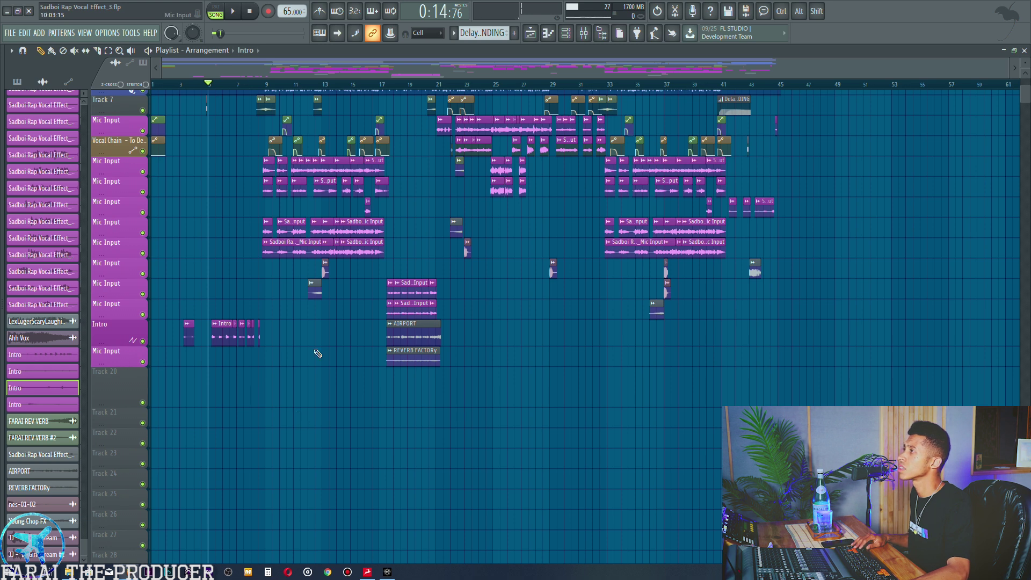
# - Move the AIRPORT and REVERB FACTORY clips down to Tracks 20 and 21, starting at bar 17
pyautogui.moveTo(374, 334); pyautogui.dragTo(444, 358)
pyautogui.hotkey('shift', 'Down')
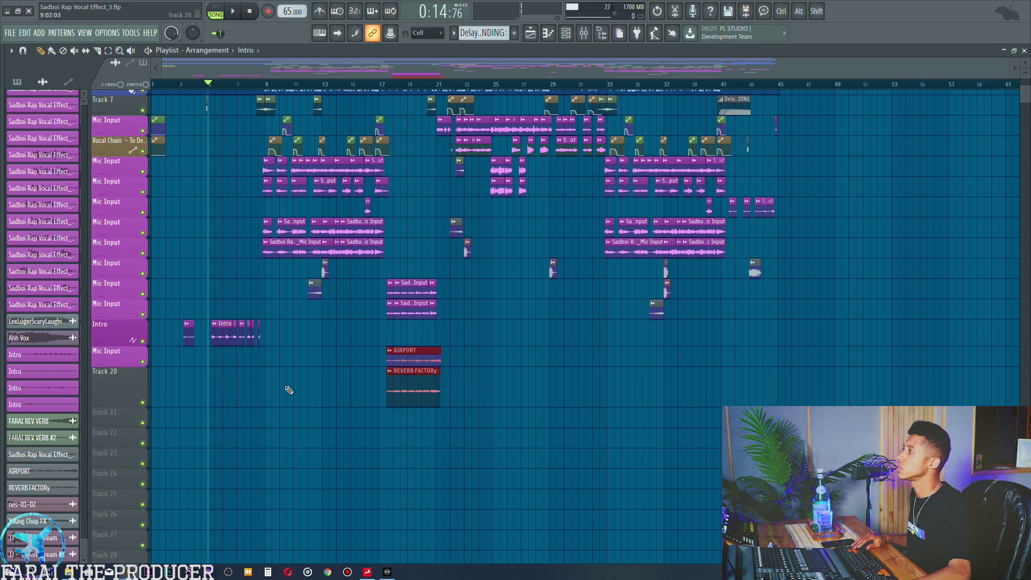
pyautogui.hotkey('shift', 'Down')
pyautogui.hotkey('shift', 'Left')
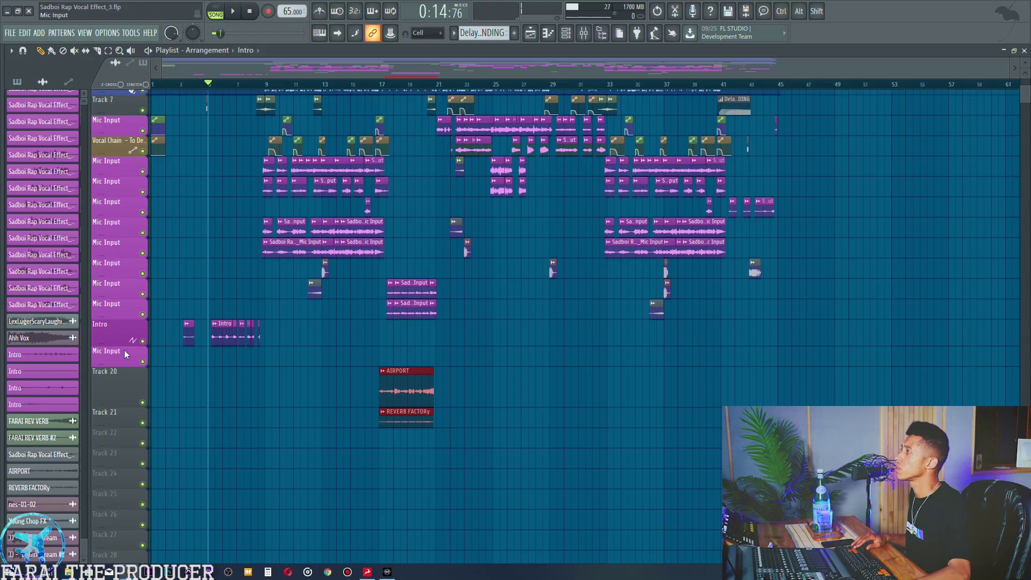
# - Auto-name the emptied Mic Input track below Intro to clear its old name
pyautogui.rightClick(125, 353)
pyautogui.click(166, 352)
pyautogui.moveTo(436, 377); pyautogui.dragTo(358, 457)
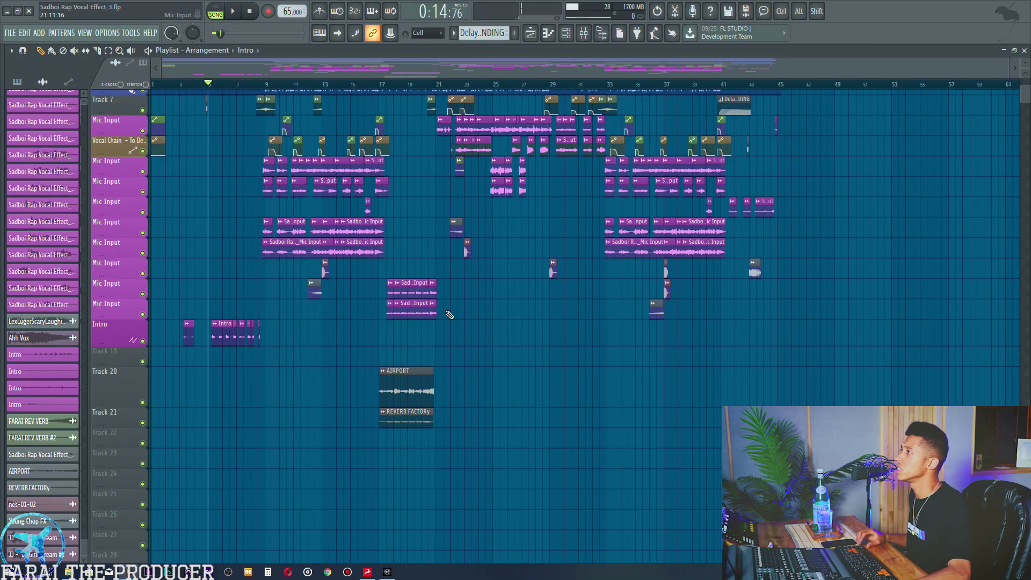
# - Auto-name the tracks holding the AIRPORT and REVERB FACTORY clips and shrink both tracks to minimal height
pyautogui.moveTo(130, 407); pyautogui.dragTo(124, 388)
pyautogui.rightClick(116, 404)
pyautogui.click(156, 353)
pyautogui.rightClick(110, 384)
pyautogui.click(151, 352)
pyautogui.moveTo(119, 387)
pyautogui.mouseDown()
pyautogui.moveTo(112, 374)
pyautogui.moveTo(105, 383)
pyautogui.mouseUp()
# - Move the Intro track up three positions in the playlist and select all its clips
pyautogui.scroll(4, 215, 387)
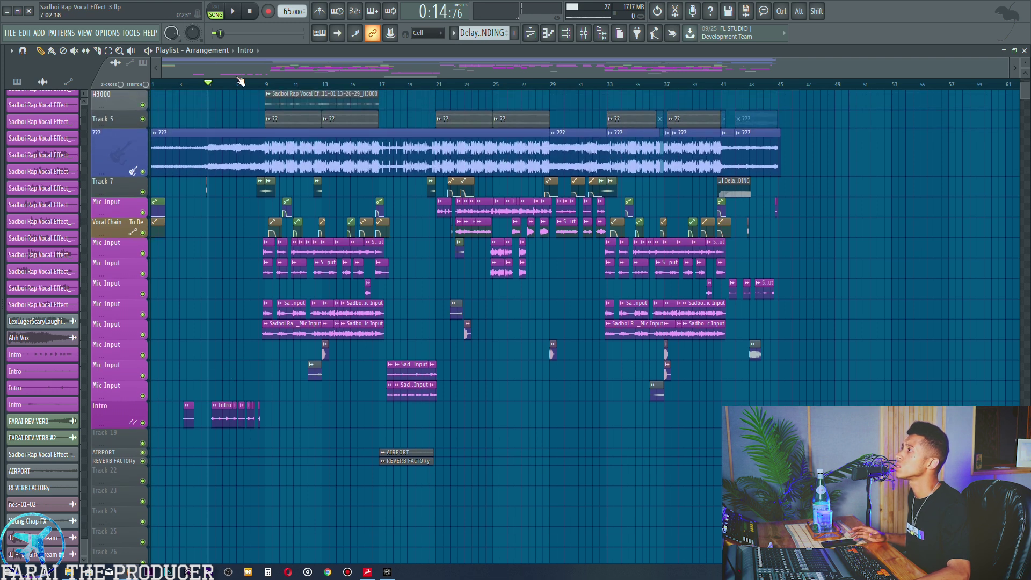
pyautogui.rightClick(125, 413)
pyautogui.press('u')
pyautogui.rightClick(124, 399)
pyautogui.press('u')
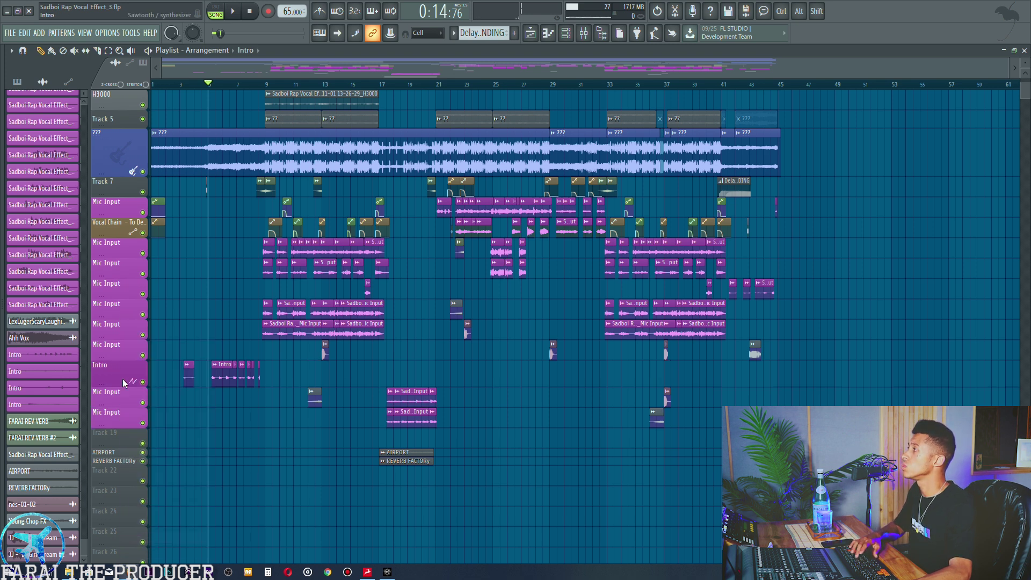
pyautogui.rightClick(124, 383)
pyautogui.press('u')
pyautogui.keyDown('ctrl'); pyautogui.click(136, 357); pyautogui.keyUp('ctrl')
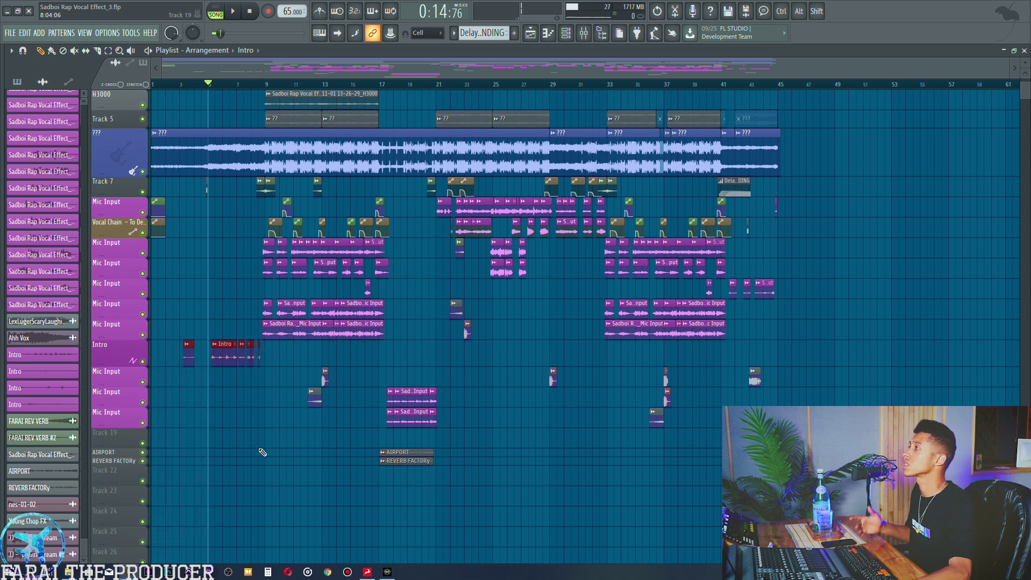
# - Increase the height of the Mic Input track directly below the Vocal Chain delay track
pyautogui.scroll(6, 264, 92)
pyautogui.moveTo(381, 391); pyautogui.dragTo(406, 451)
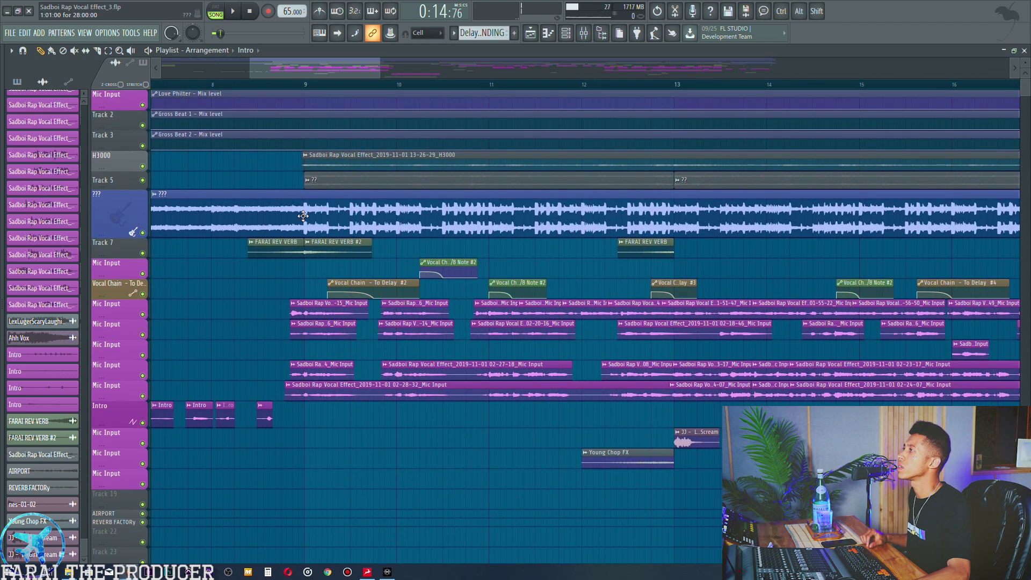
pyautogui.keyDown('ctrl'); pyautogui.click(151, 310); pyautogui.keyUp('ctrl')
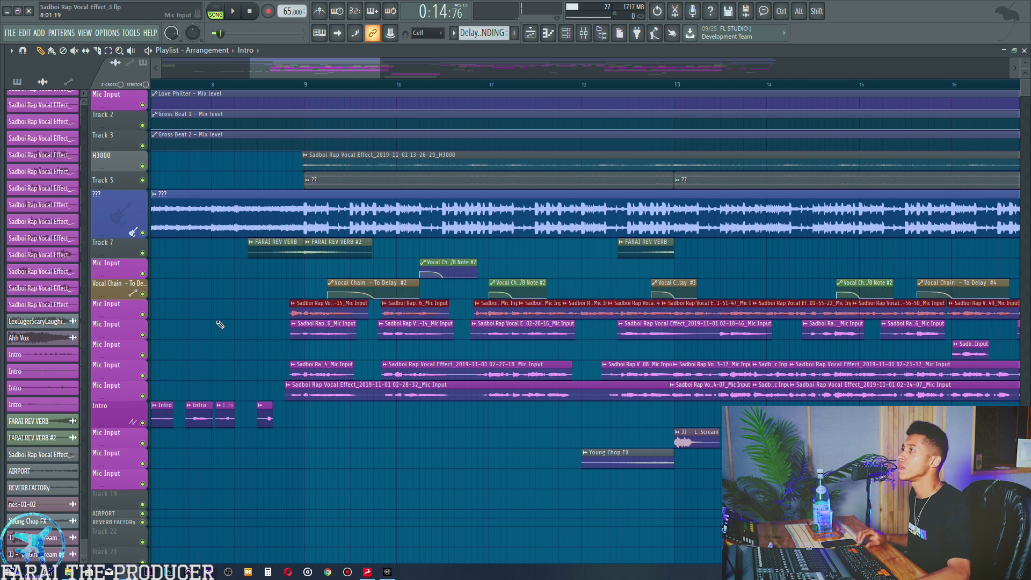
pyautogui.click(221, 325)
pyautogui.moveTo(112, 319); pyautogui.dragTo(113, 338)
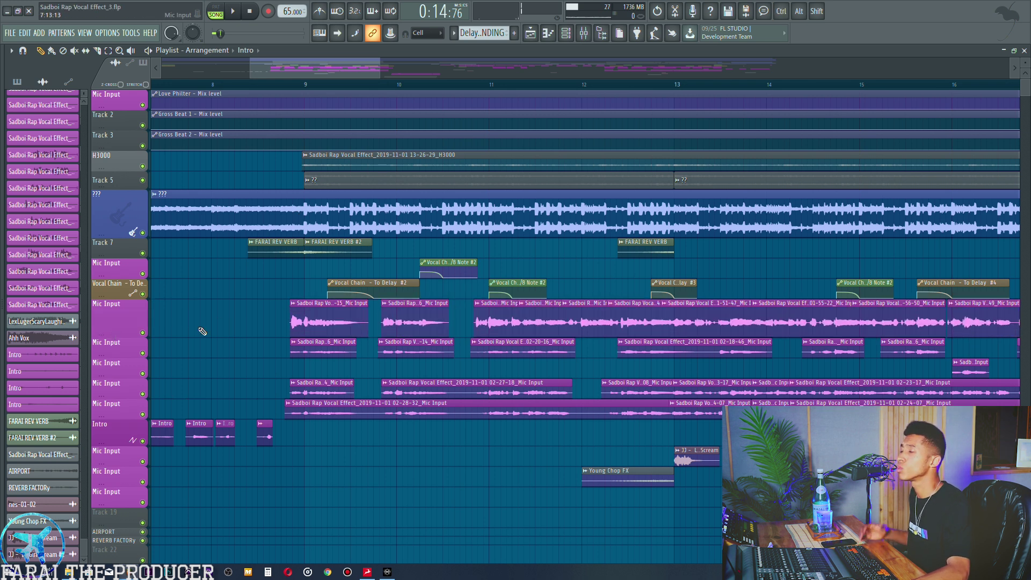
# - Play the enlarged Mic Input track's vocals from just before bar 9, and check the track below by toggling its mute
pyautogui.keyDown('ctrl'); pyautogui.click(132, 327); pyautogui.keyUp('ctrl')
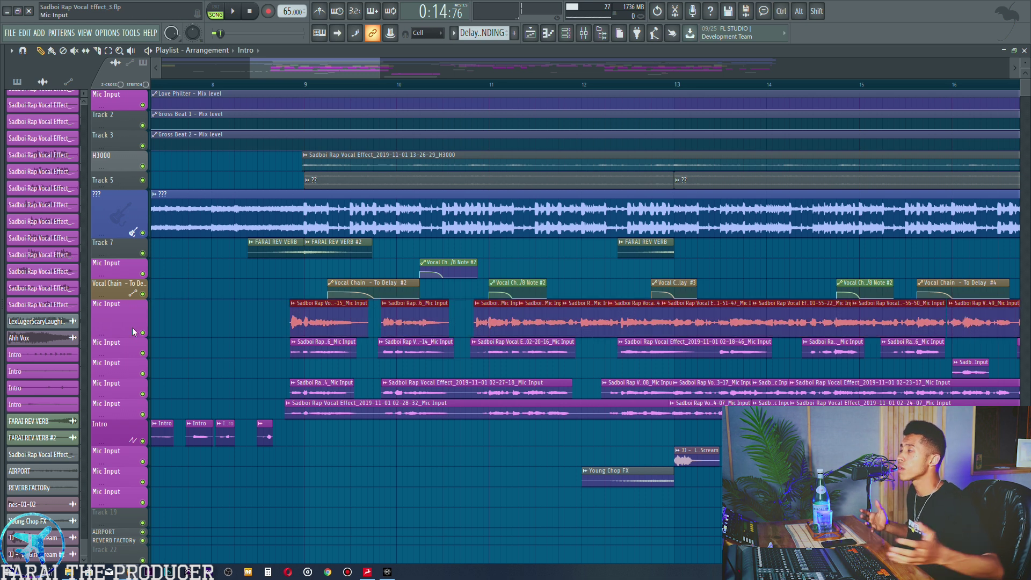
pyautogui.click(282, 83)
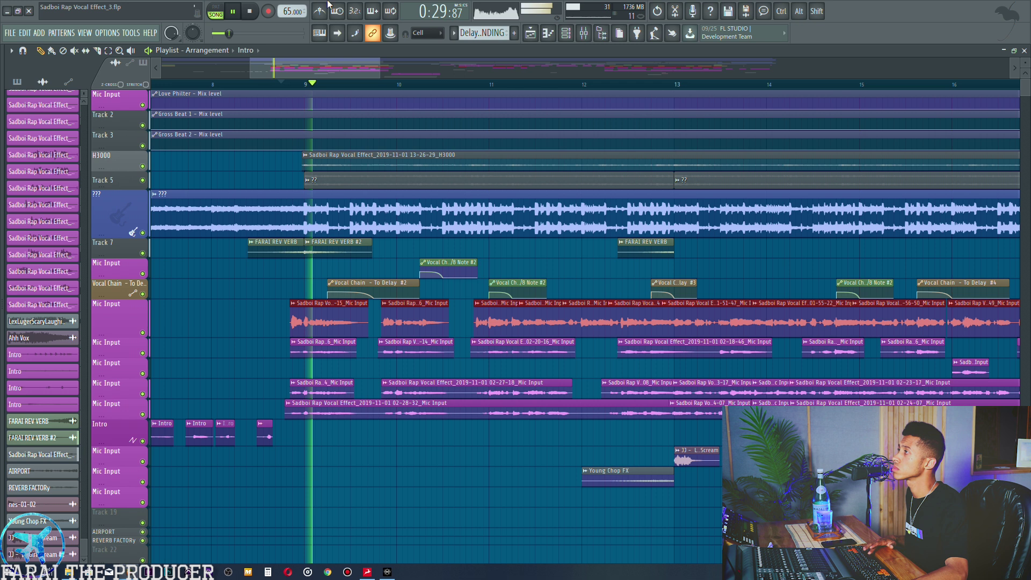
pyautogui.press('space')
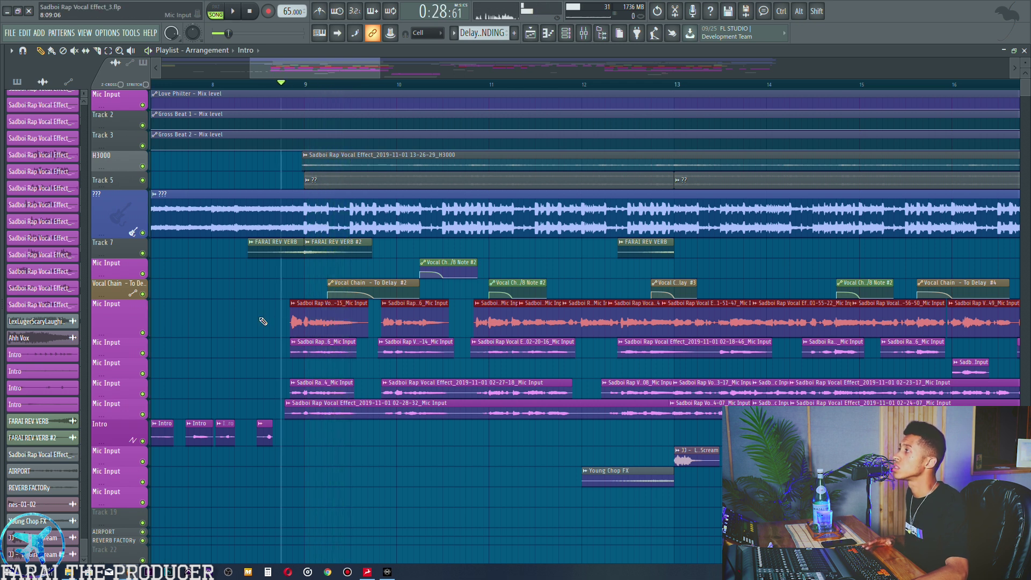
pyautogui.keyDown('ctrl'); pyautogui.click(263, 320); pyautogui.keyUp('ctrl')
pyautogui.click(142, 353)
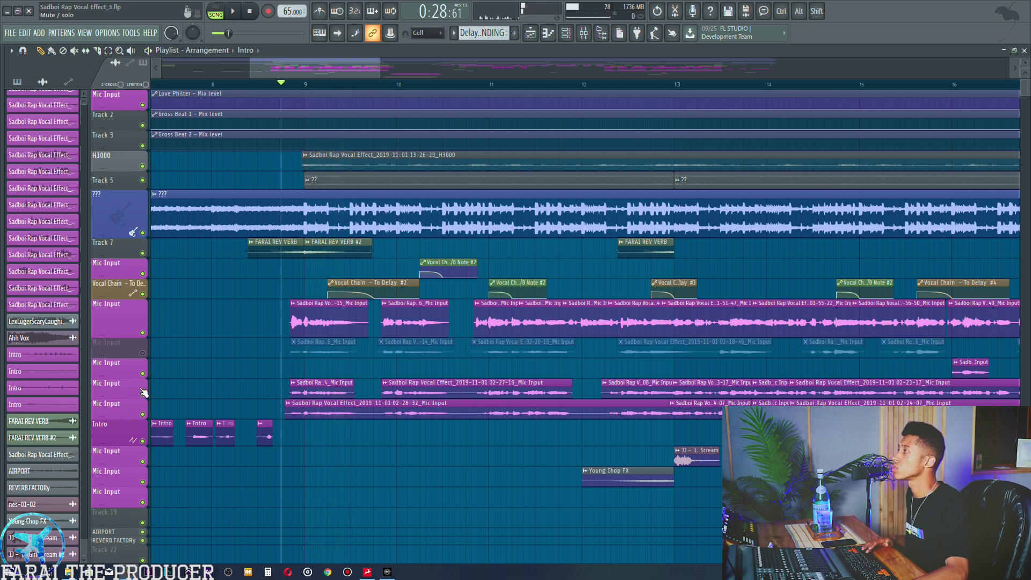
pyautogui.click(143, 353)
# - Rename the first clip on the enlarged Mic Input track to Main Vocal and copy that name
pyautogui.click(293, 304)
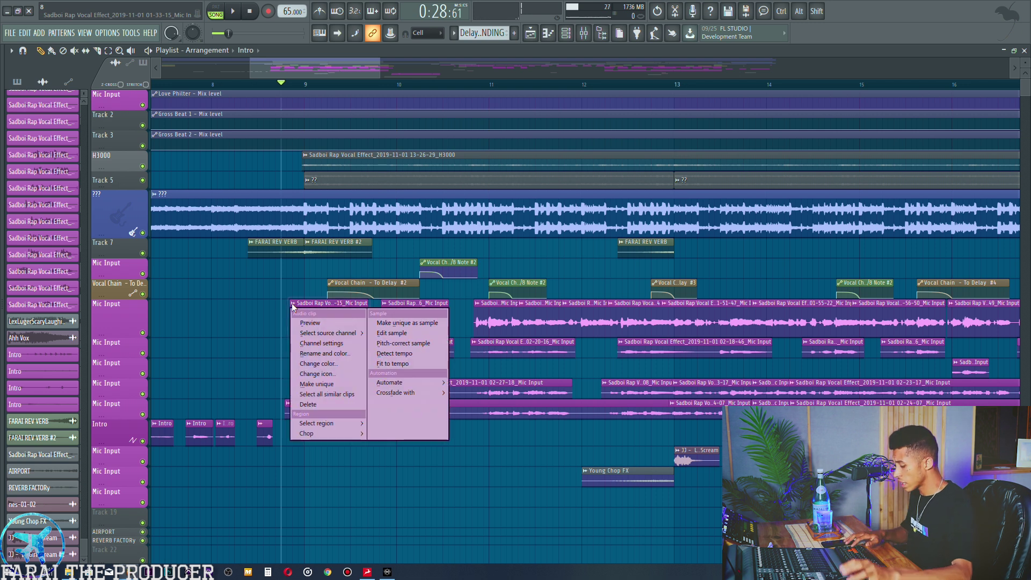
pyautogui.click(296, 309)
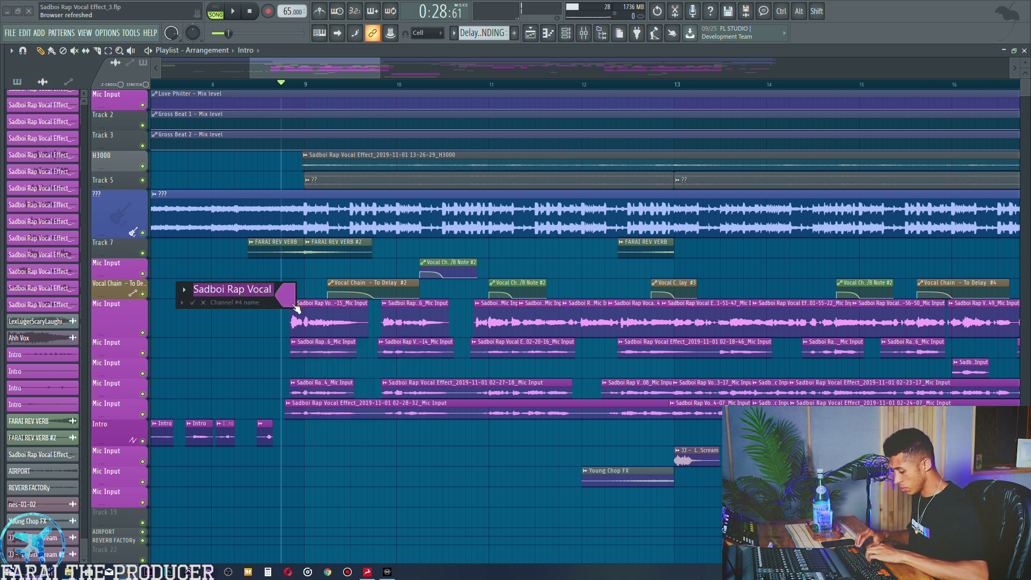
pyautogui.write('Main Voc')
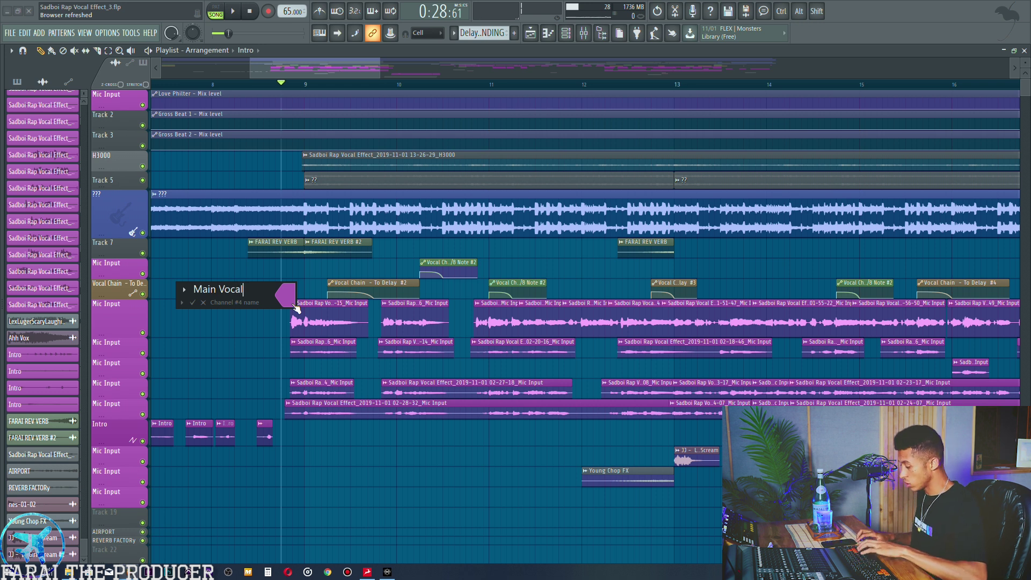
pyautogui.hotkey('ctrl', 'a')
pyautogui.hotkey('ctrl', 'c')
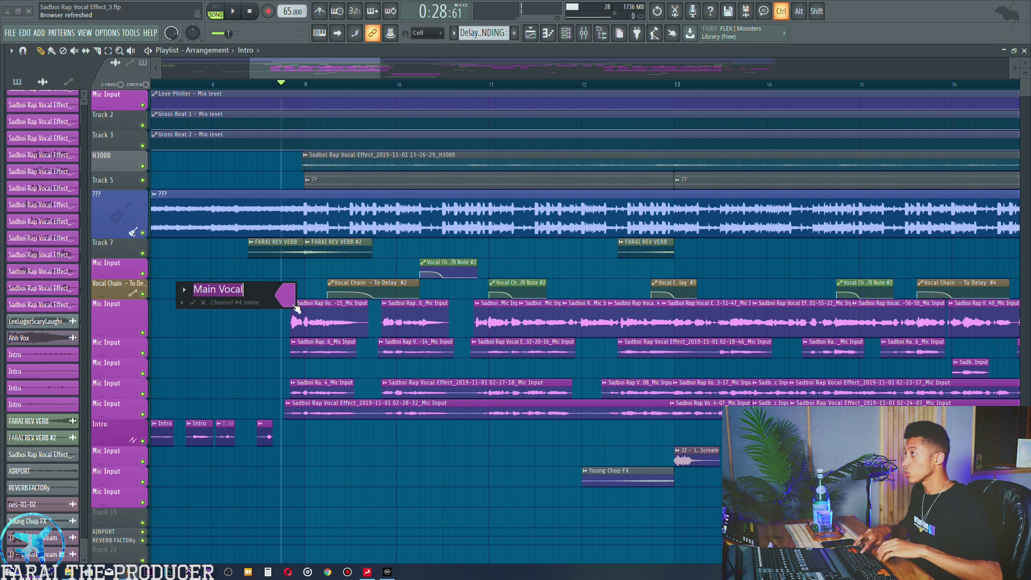
pyautogui.press('Return')
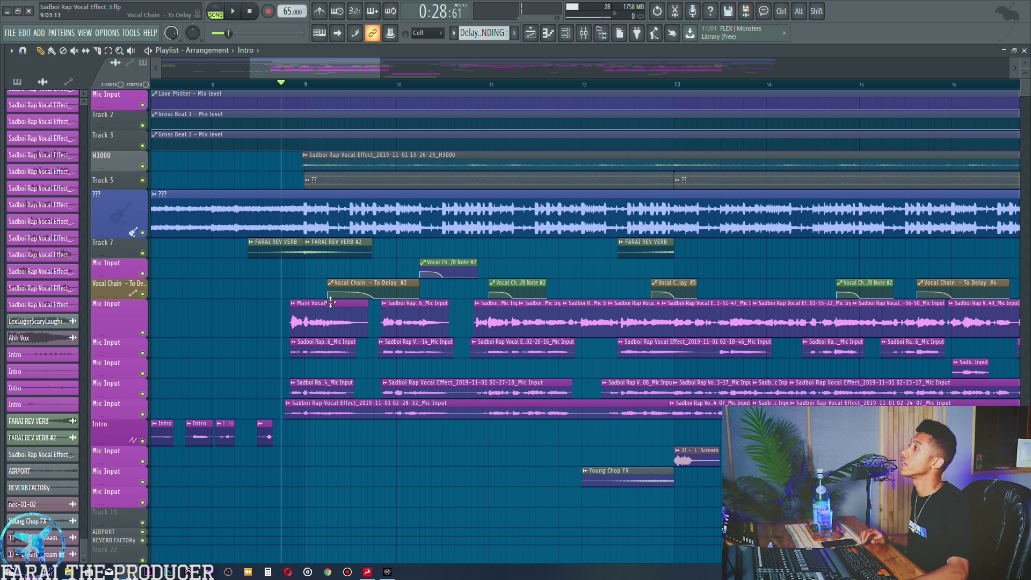
# - Paste the name Main Vocal onto the second and third clips of the enlarged Mic Input track
pyautogui.press('F2')
pyautogui.hotkey('ctrl', 'v')
pyautogui.write('al')
pyautogui.press('Return')
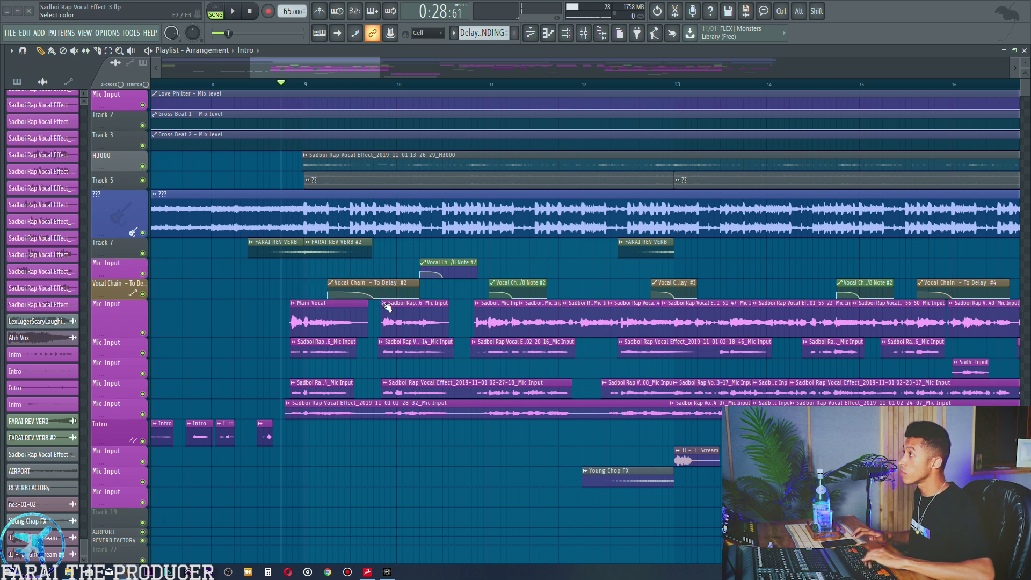
pyautogui.press('F2')
pyautogui.hotkey('ctrl', 'v')
pyautogui.press('Return')
pyautogui.press('F2')
pyautogui.hotkey('ctrl', 'v')
pyautogui.press('Return')
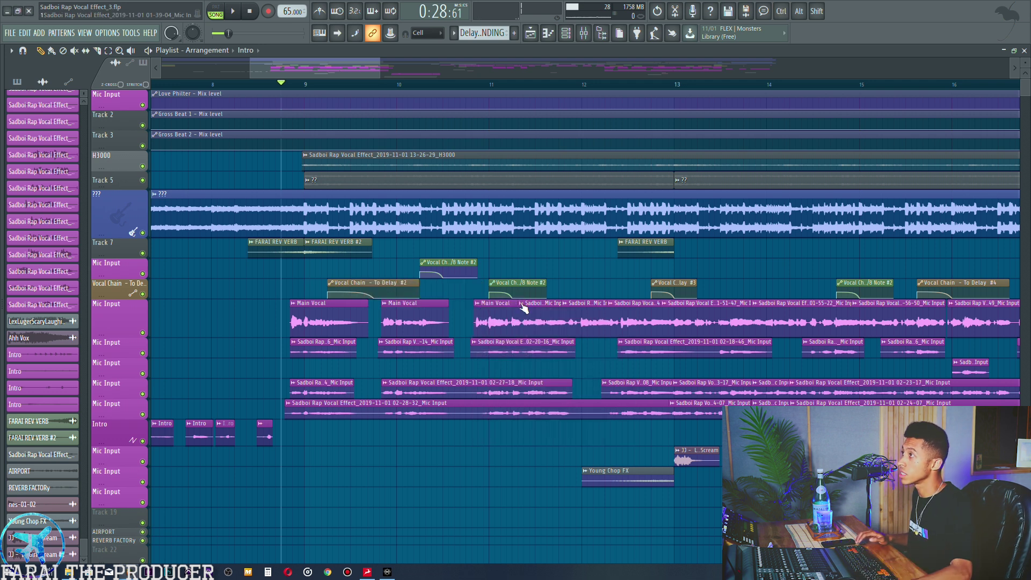
# - Rename the fourth and fifth clips of the enlarged Mic Input track to Main Vocal
pyautogui.press('F2')
pyautogui.hotkey('ctrl', 'v')
pyautogui.press('Return')
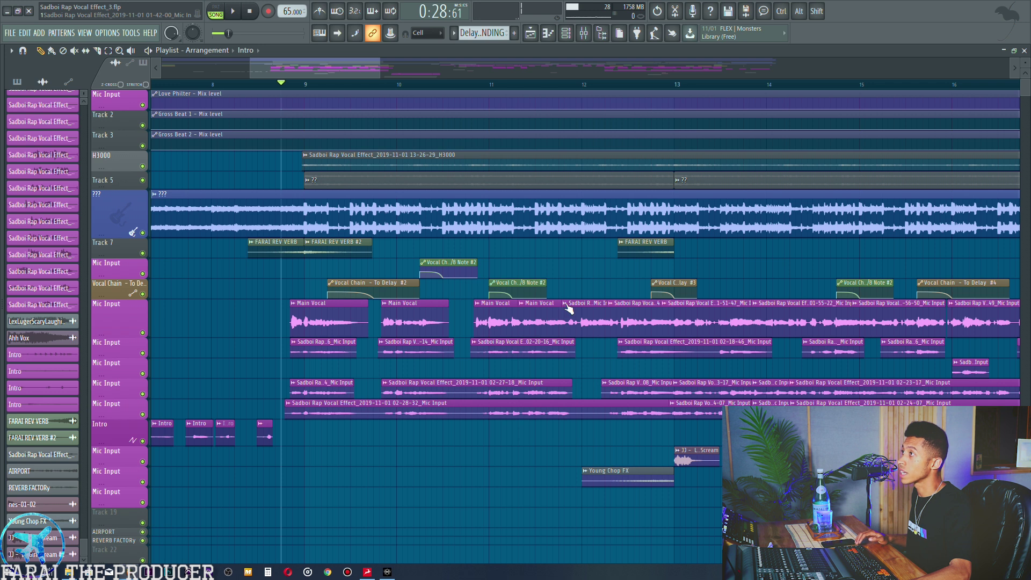
pyautogui.press('F2')
pyautogui.hotkey('ctrl', 'v')
pyautogui.press('Return')
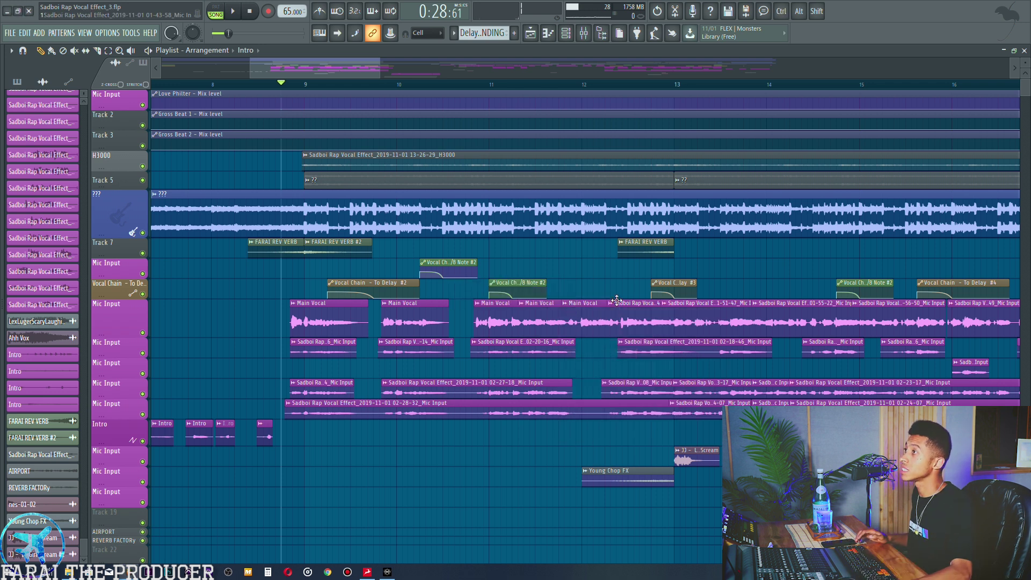
# - Rename the next three clips on the enlarged Mic Input track, between bars 12 and 15, to Main Vocal
pyautogui.press('F2')
pyautogui.hotkey('ctrl', 'v')
pyautogui.press('Return')
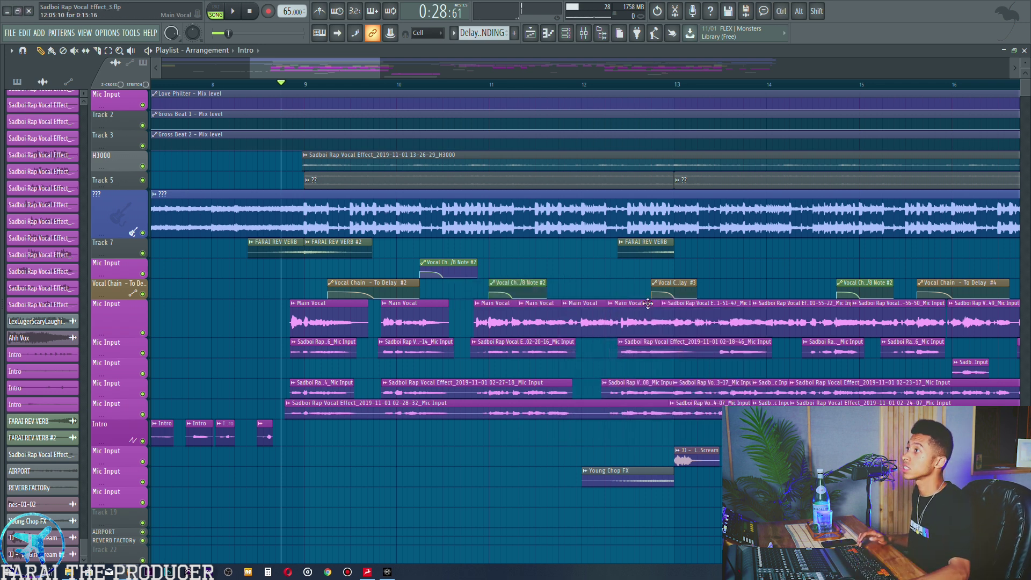
pyautogui.press('F2')
pyautogui.hotkey('ctrl', 'v')
pyautogui.press('Return')
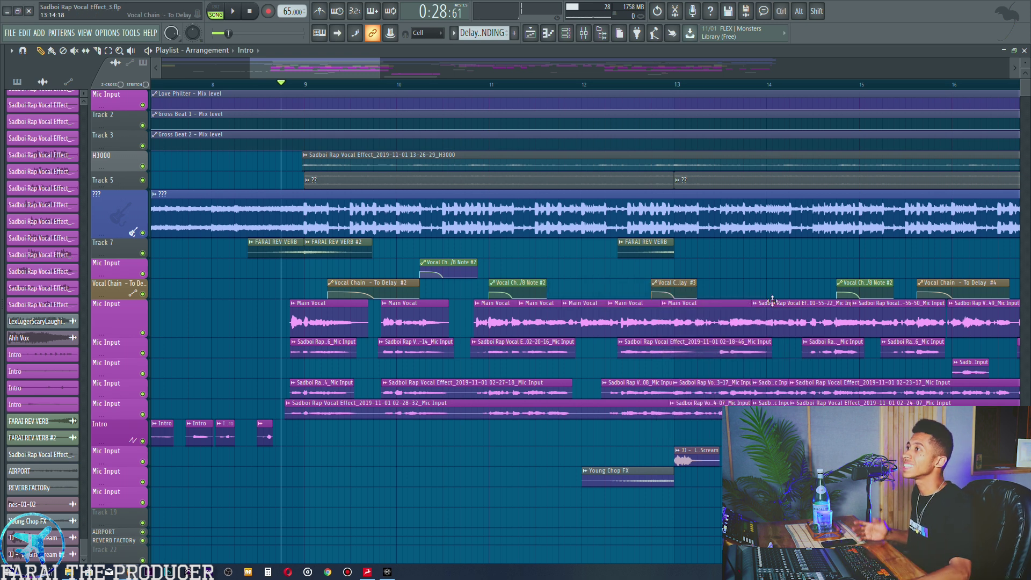
pyautogui.click(754, 306)
pyautogui.press('F2')
pyautogui.hotkey('ctrl', 'v')
pyautogui.press('Return')
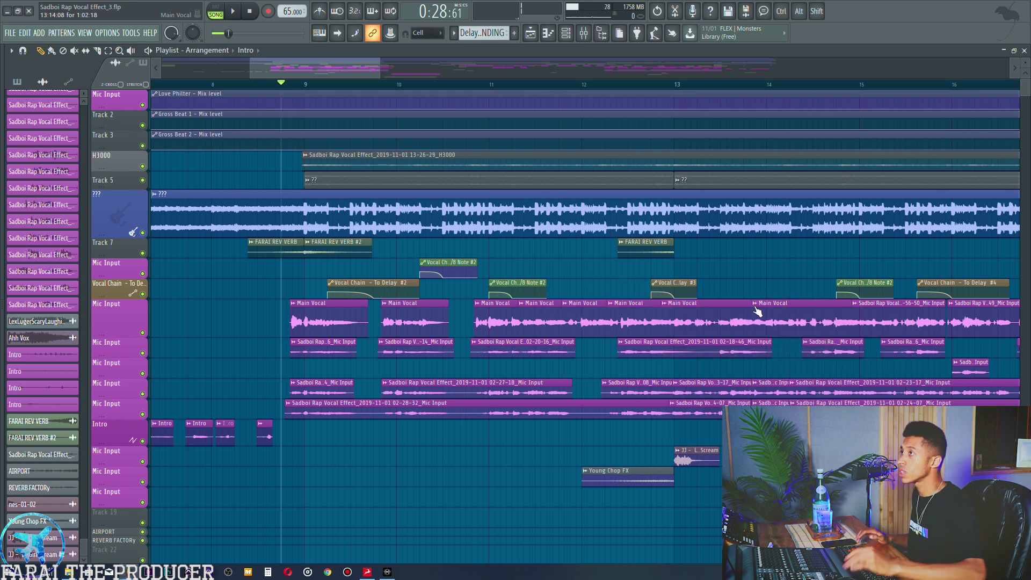
# - Rename the last two clips of the enlarged track's first vocal section, ending after bar 17, to Main Vocal
pyautogui.moveTo(343, 65); pyautogui.dragTo(367, 67)
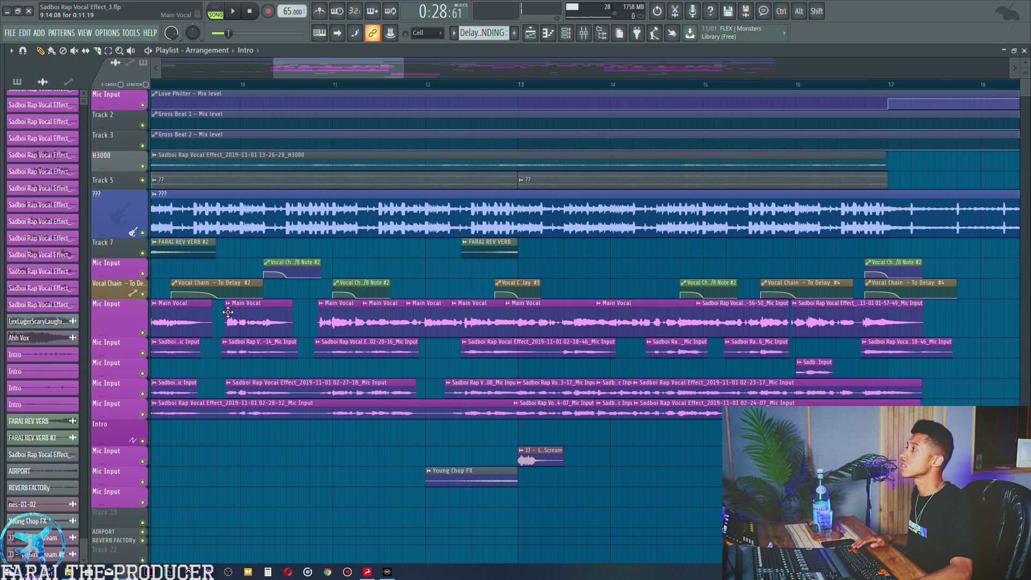
pyautogui.click(698, 303)
pyautogui.press('F2')
pyautogui.hotkey('ctrl', 'v')
pyautogui.press('Return')
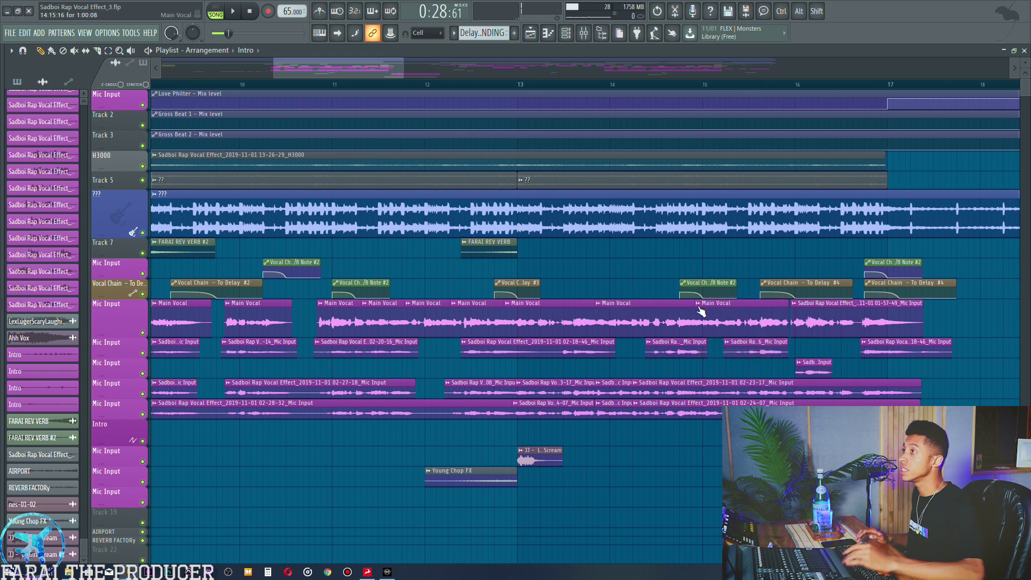
pyautogui.click(797, 306)
pyautogui.press('F2')
pyautogui.hotkey('ctrl', 'v')
pyautogui.press('Return')
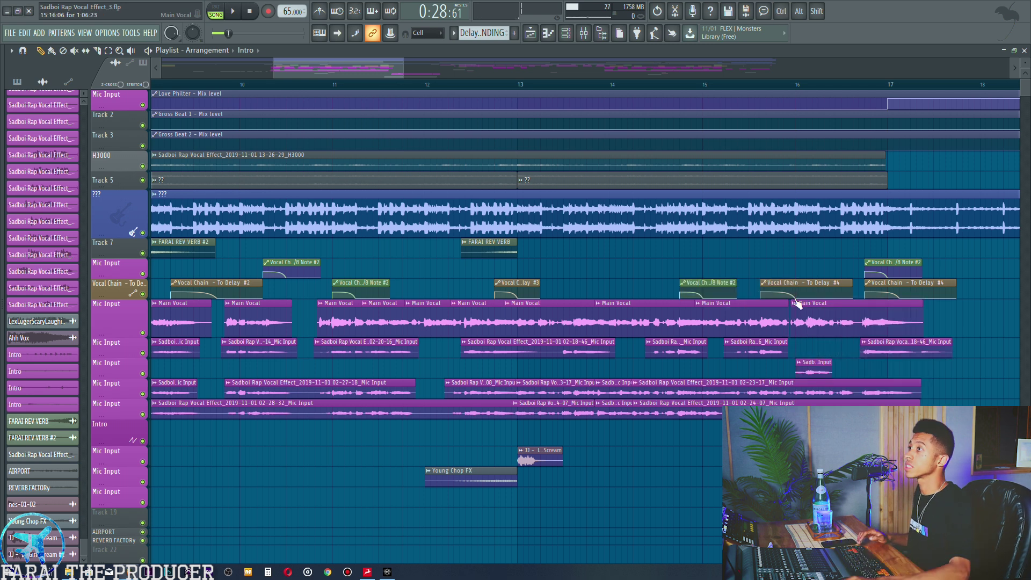
# - Rename the vocal clip starting at bar 21 on the Mic Input track above the Vocal Chain delay track to Main Vocal
pyautogui.moveTo(379, 69); pyautogui.dragTo(344, 76)
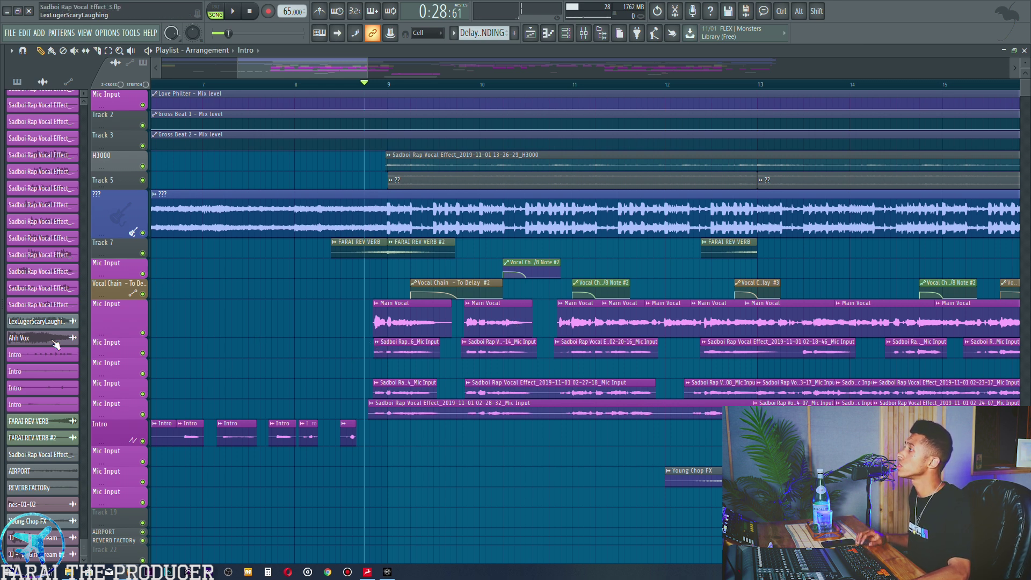
pyautogui.scroll(5, 57, 343)
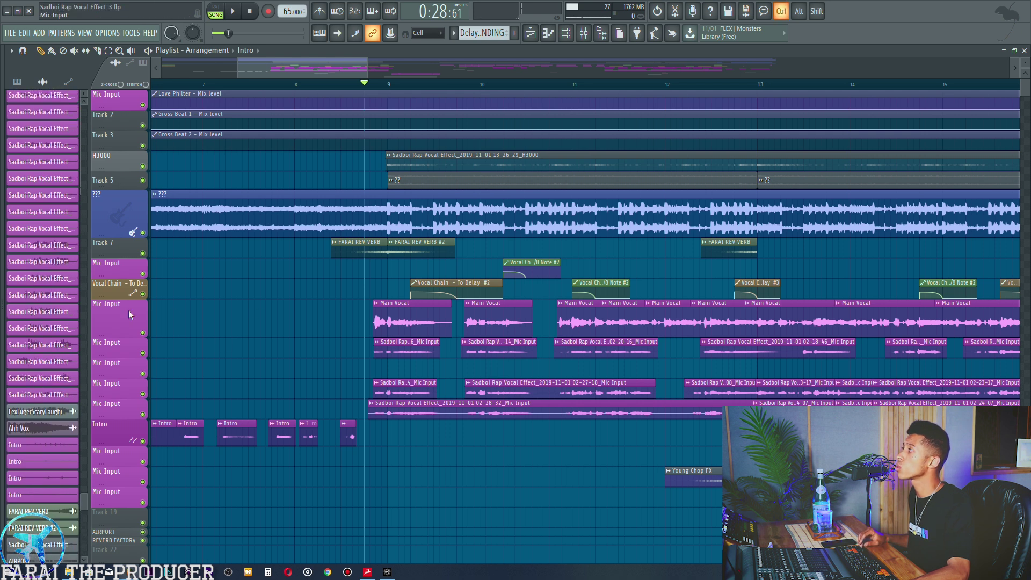
pyautogui.moveTo(389, 72); pyautogui.dragTo(446, 79)
pyautogui.click(513, 264)
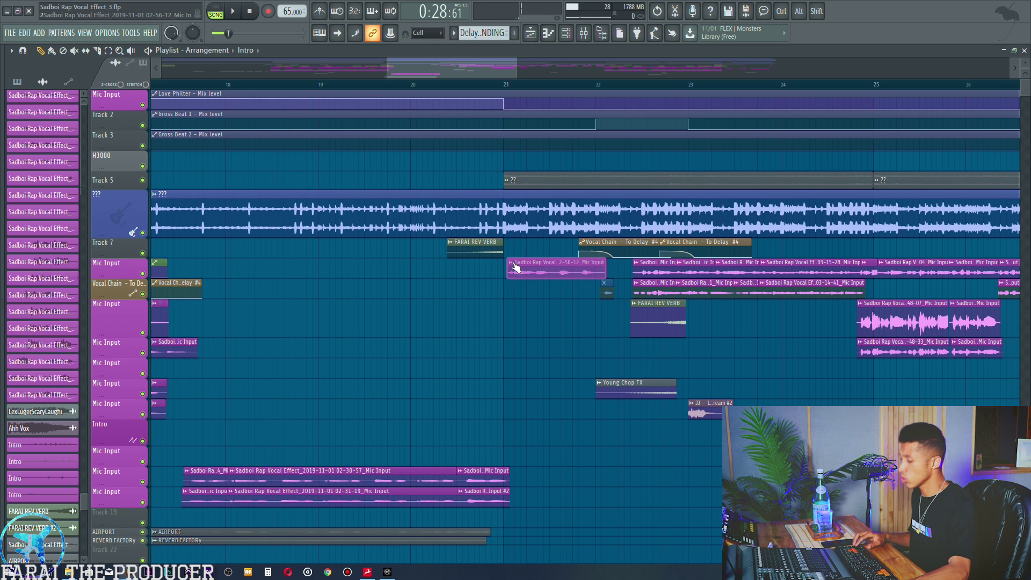
pyautogui.write('r')
pyautogui.write('Main Vocal')
pyautogui.press('Return')
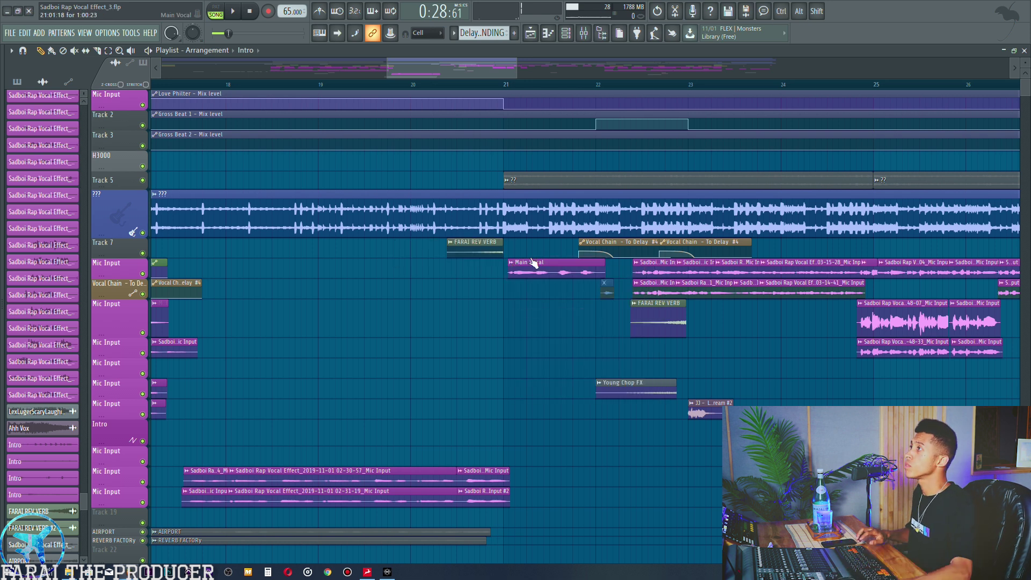
# - Rename the following vocal clips on that Mic Input track, from after bar 22 through the one at bar 25, to Main Vocal
pyautogui.click(641, 262)
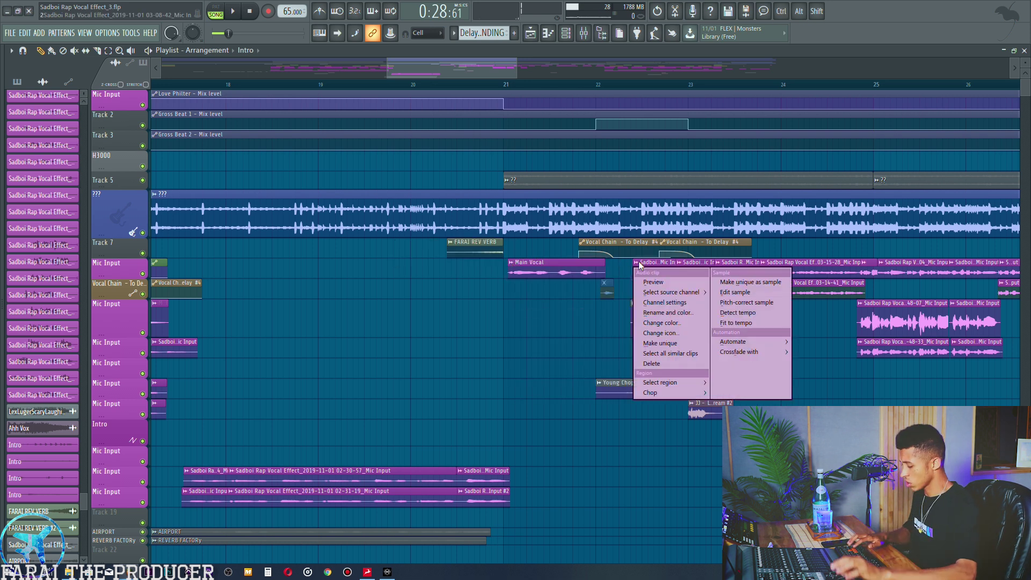
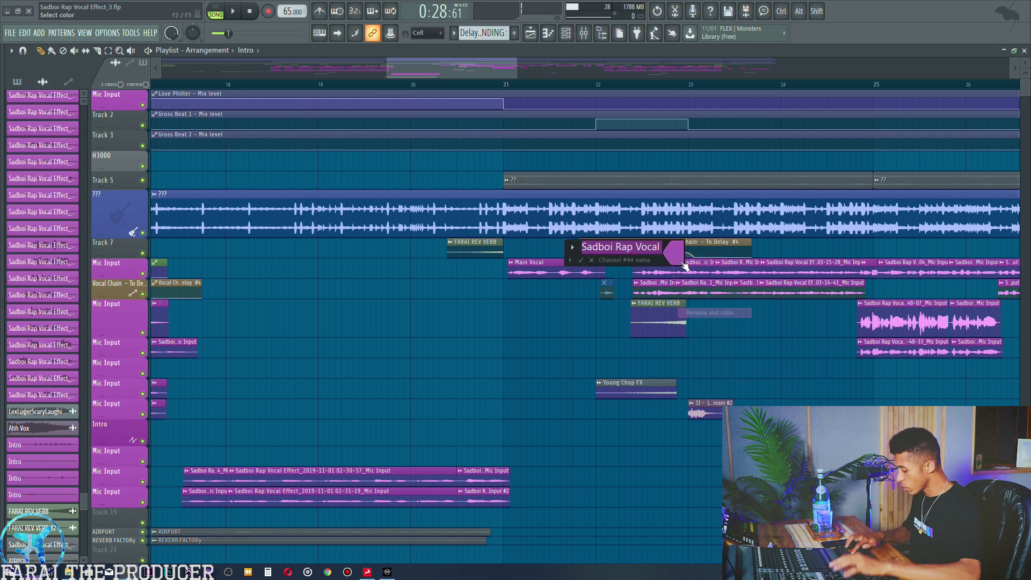
pyautogui.press('Return')
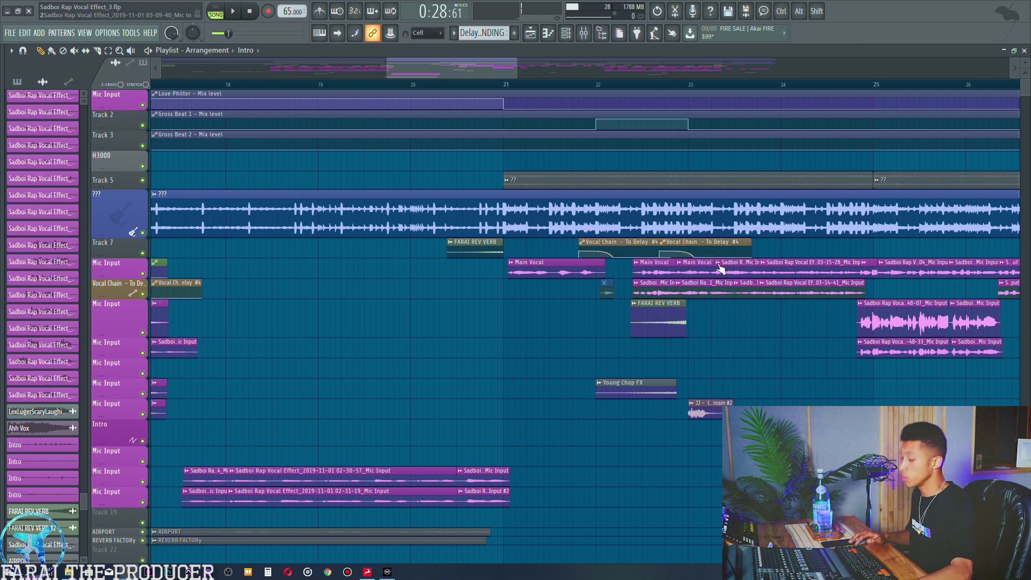
pyautogui.scroll(2, 721, 267)
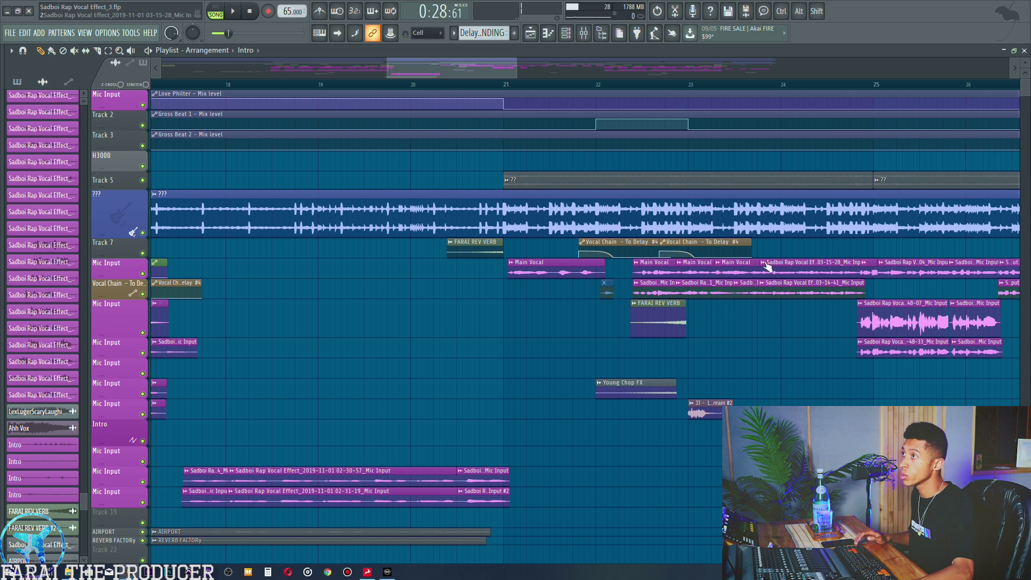
pyautogui.scroll(2, 762, 262)
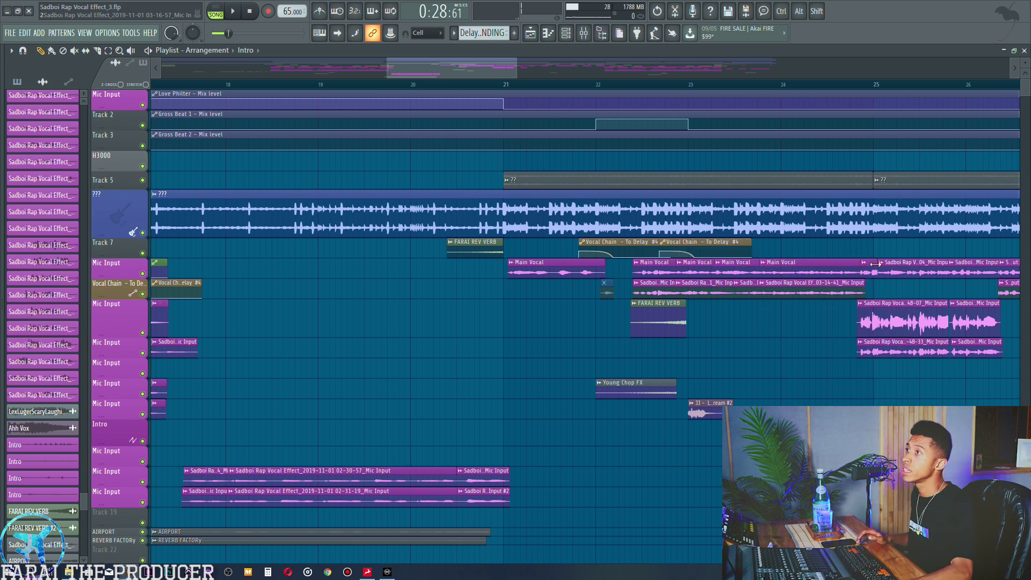
pyautogui.scroll(2, 882, 269)
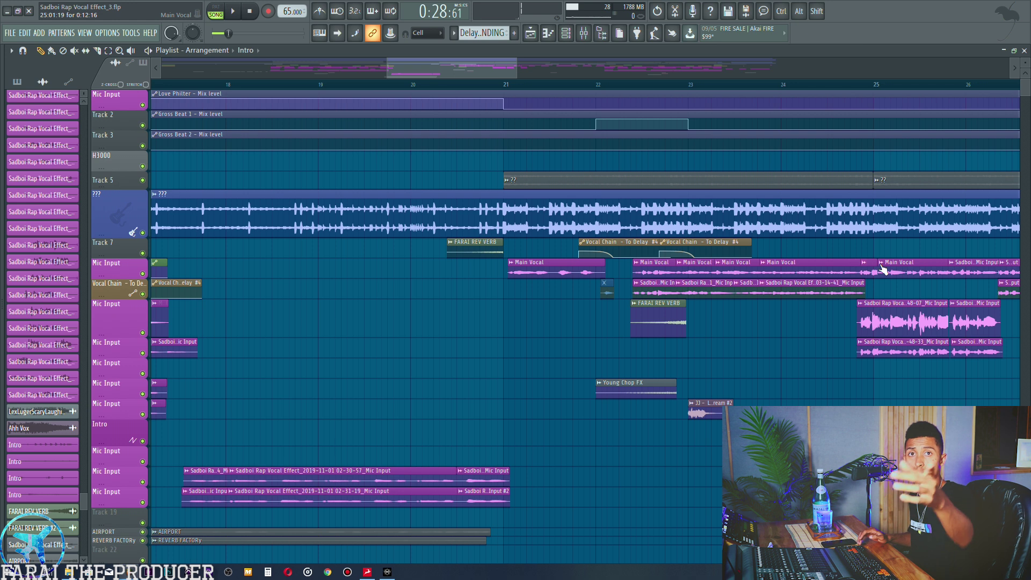
# - Rename the two vocal clips starting just before and just after bar 26 on the same track to Main Vocal
pyautogui.click(951, 262)
pyautogui.press('r')
pyautogui.write('Main Vocal')
pyautogui.press('Return')
pyautogui.moveTo(504, 69); pyautogui.dragTo(549, 70)
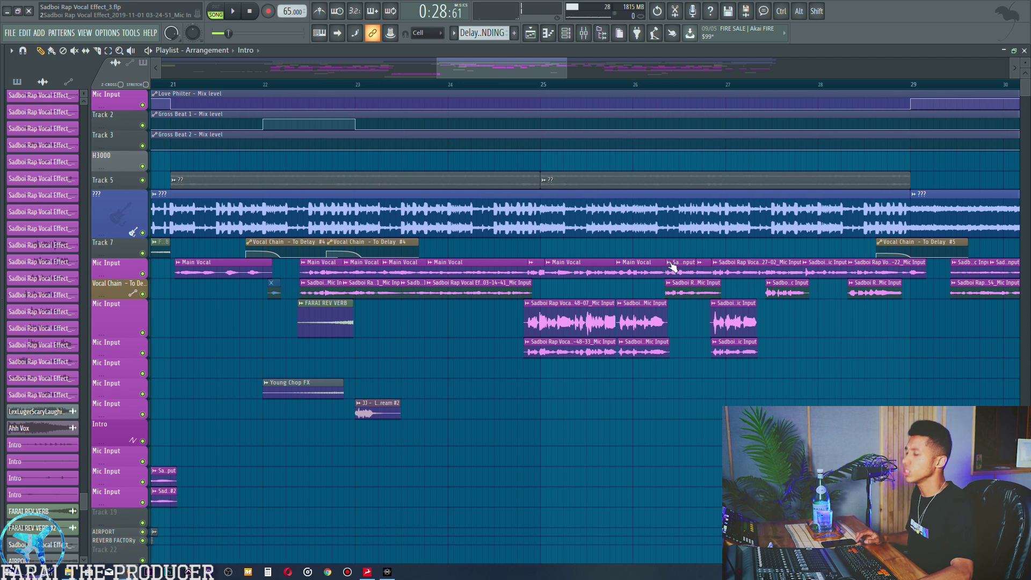
pyautogui.click(670, 264)
pyautogui.press('r')
pyautogui.write('Main Vocal')
pyautogui.press('Return')
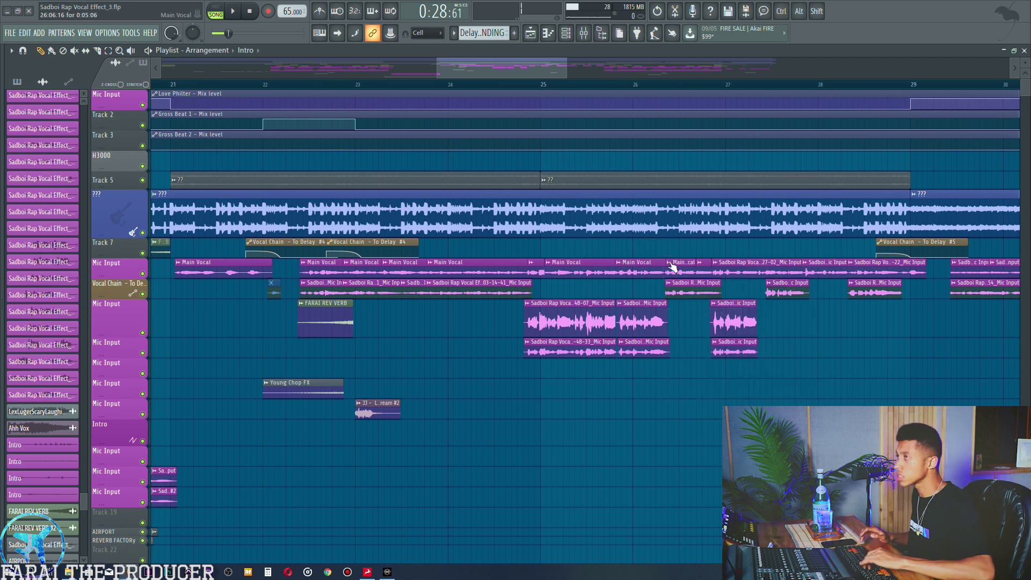
# - Rename the vocal clip starting just before bar 27 on the same track to Main Vocal
pyautogui.click(717, 264)
pyautogui.press('r')
pyautogui.write('Main Vocal')
pyautogui.press('Return')
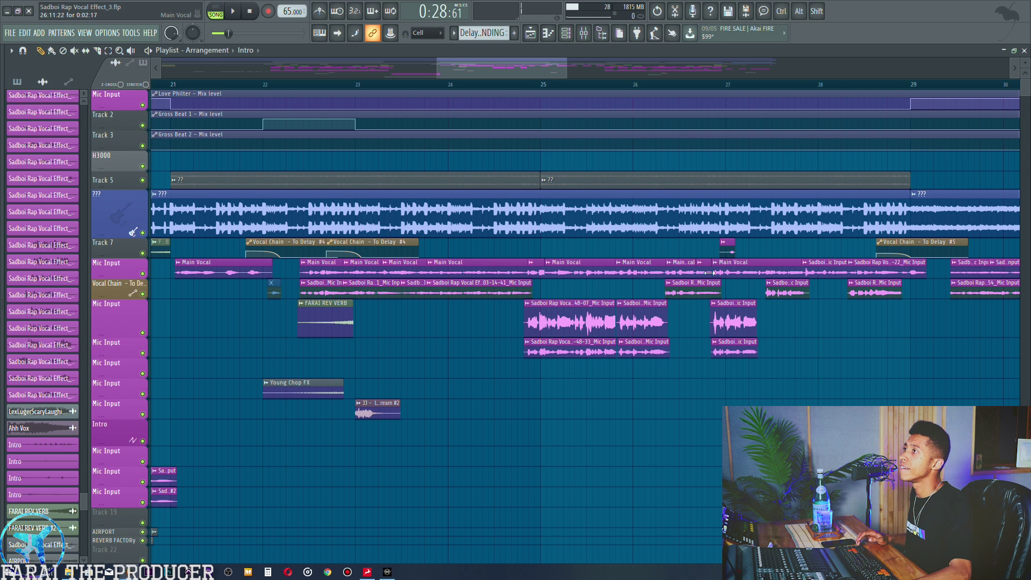
# - Rename the two vocal clips starting just before and just after bar 28 on the upper vocal Mic Input track to Main Vocal
pyautogui.hotkey('ctrl', 'z')
pyautogui.click(805, 264)
pyautogui.scroll(2, 805, 264)
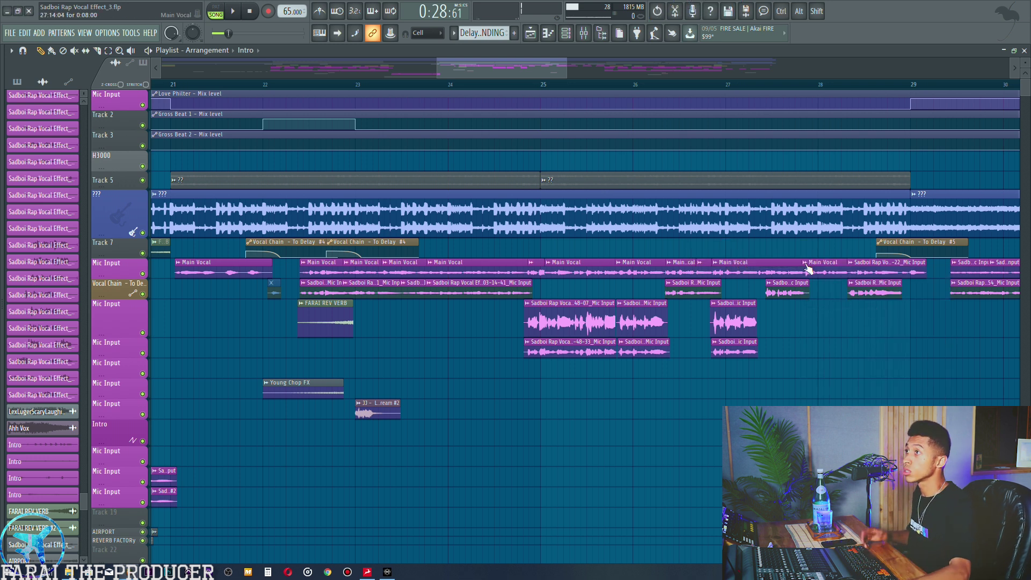
pyautogui.click(854, 264)
pyautogui.press('r')
pyautogui.write('Main Vocal')
pyautogui.press('Return')
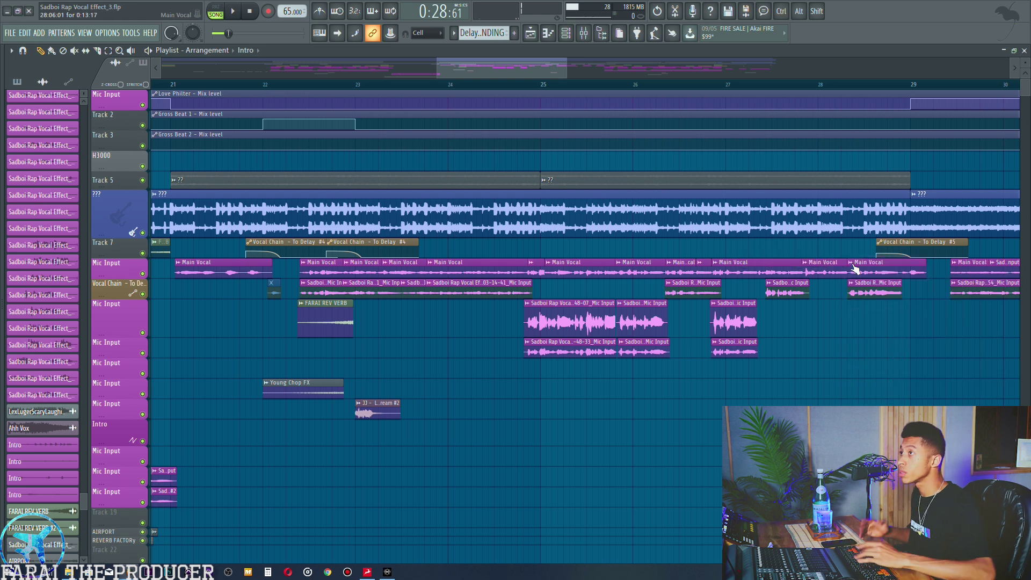
# - Solo the Mic Input track above the Vocal Chain delay track and play it from after bar 29, checking its signal in the mixer
pyautogui.moveTo(491, 66); pyautogui.dragTo(514, 77)
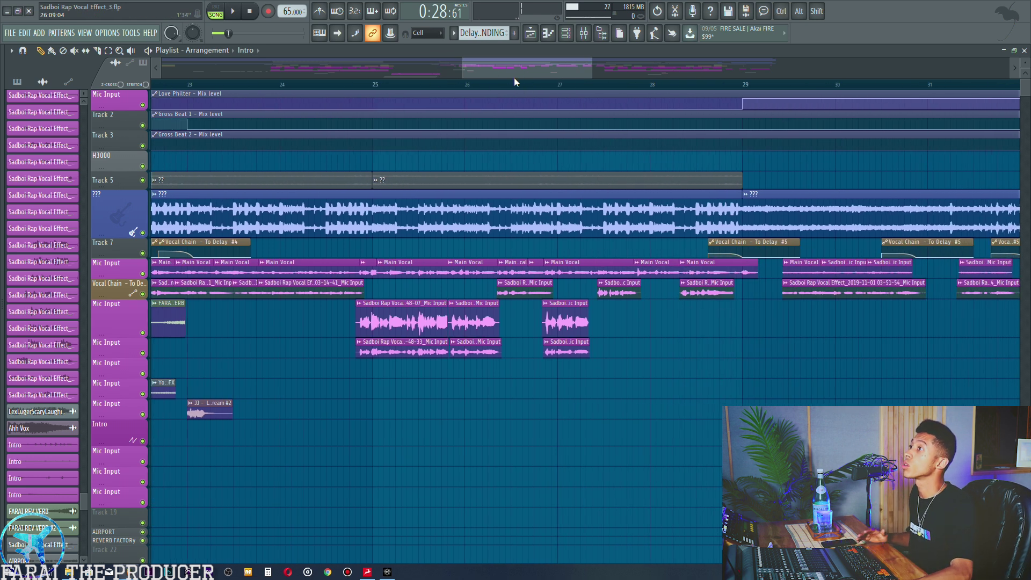
pyautogui.scroll(-4, 516, 90)
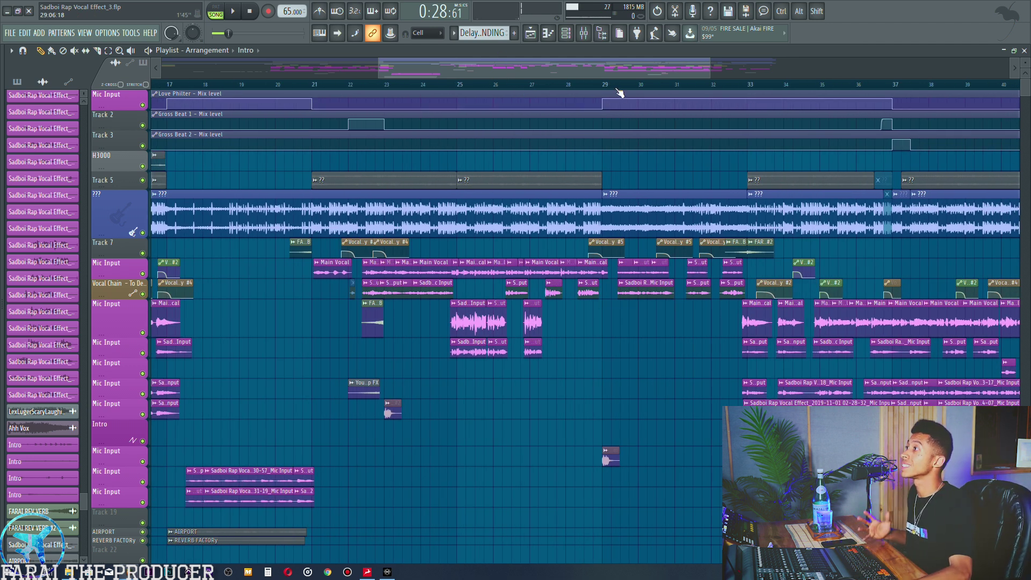
pyautogui.scroll(4, 619, 93)
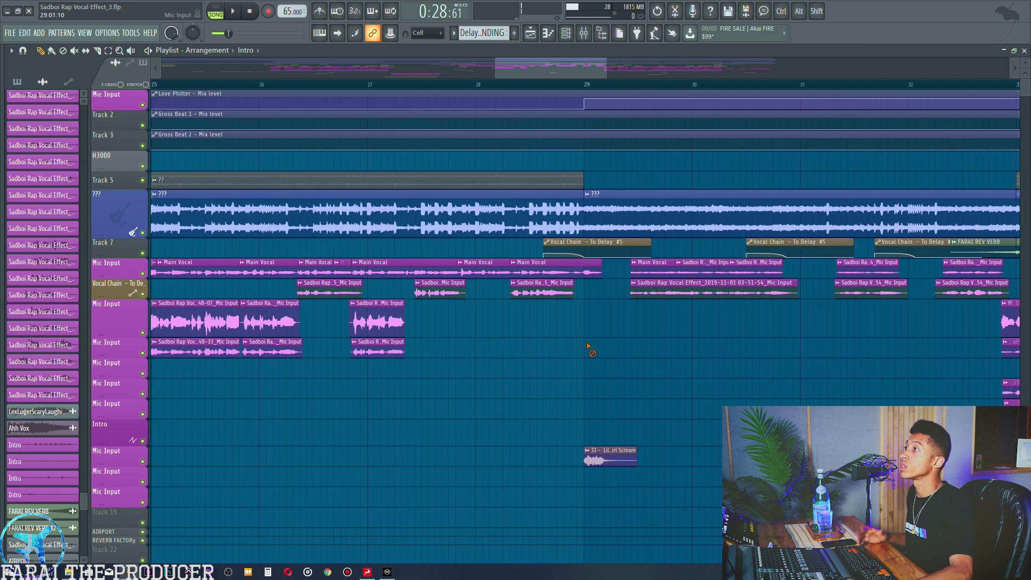
pyautogui.click(626, 79)
pyautogui.scroll(3, 626, 80)
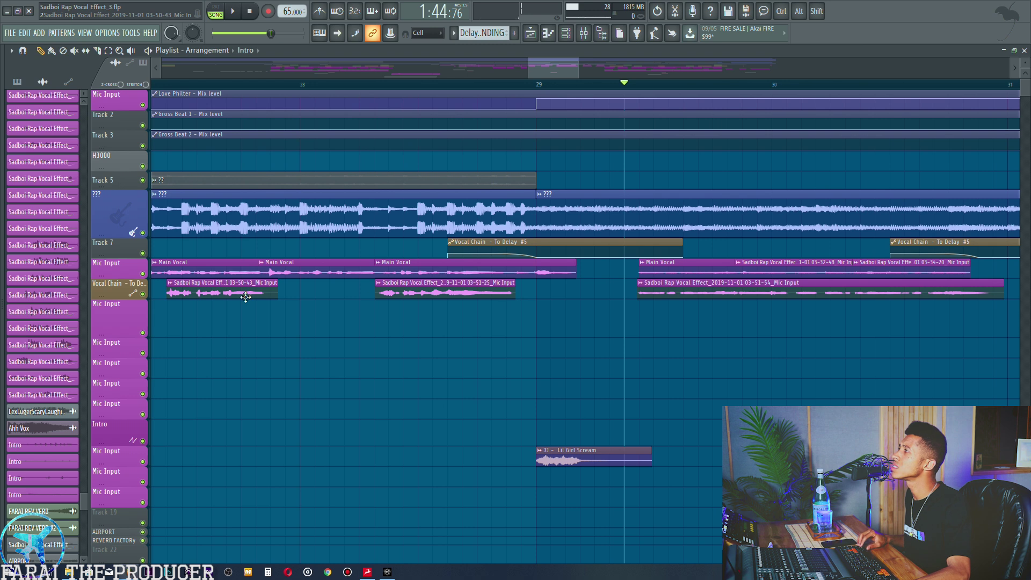
pyautogui.rightClick(137, 269)
pyautogui.click(129, 276)
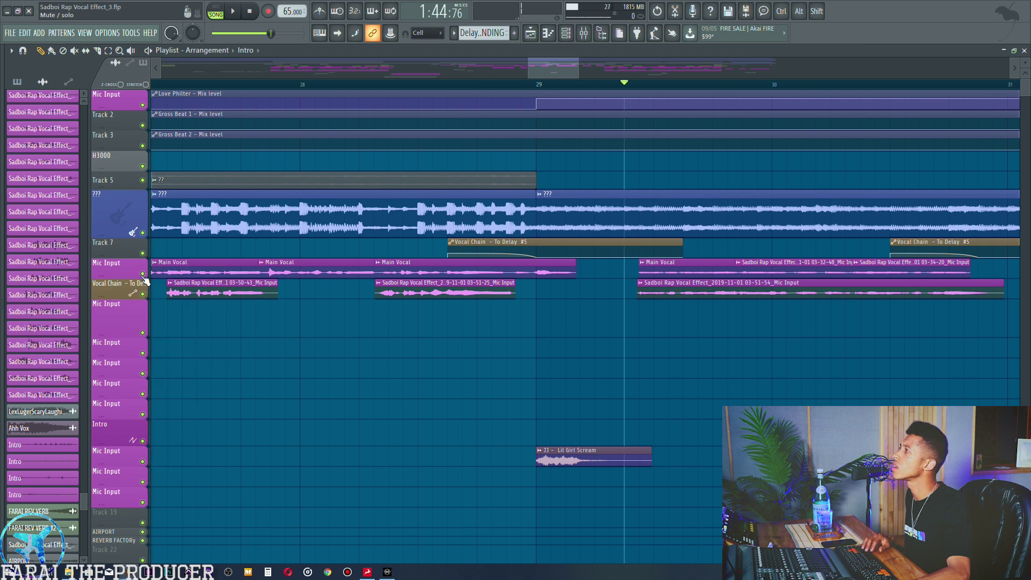
pyautogui.press('space')
pyautogui.click(583, 33)
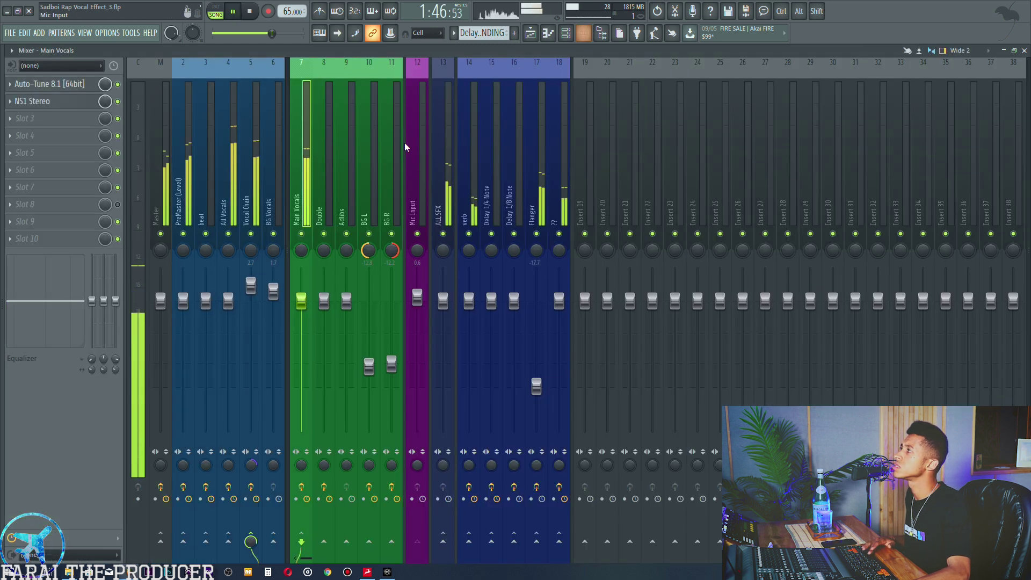
pyautogui.press('F9')
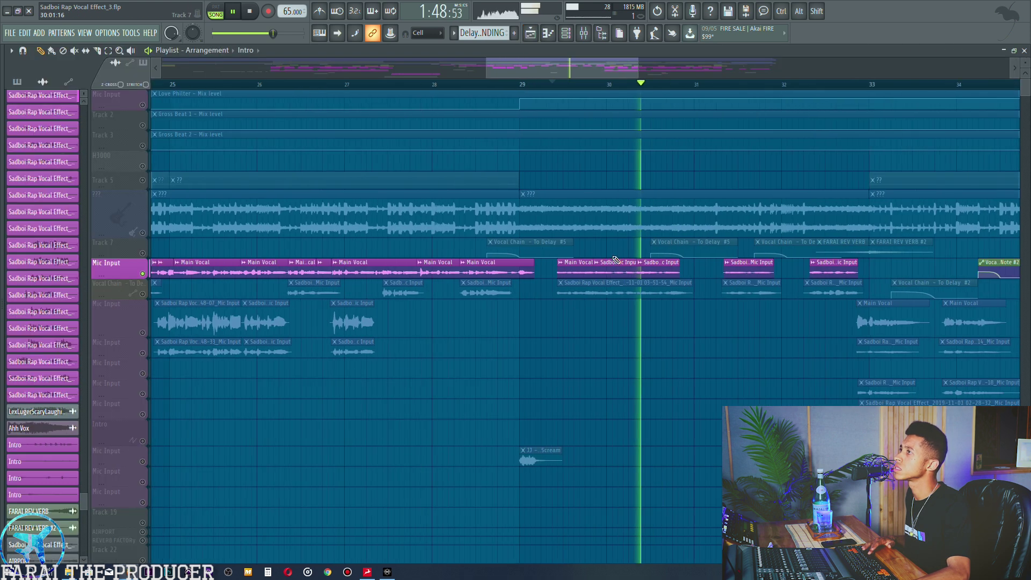
pyautogui.press('space')
# - Rename the two remaining unnamed vocal clips just before and just after bar 30 on the soloed track to Main Vocal
pyautogui.scroll(-1, 593, 263)
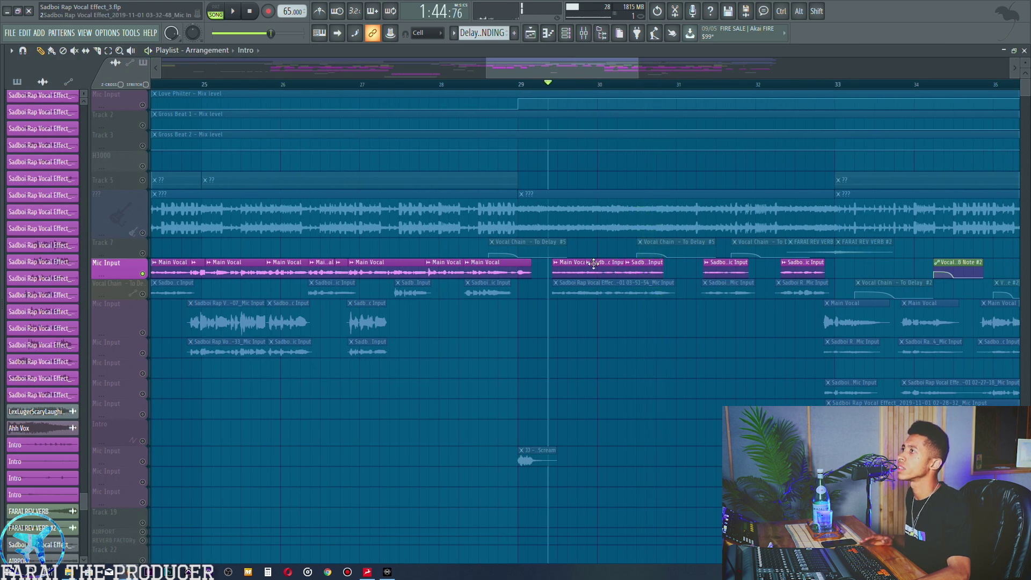
pyautogui.click(589, 263)
pyautogui.press('r')
pyautogui.write('Main Vocal')
pyautogui.press('Return')
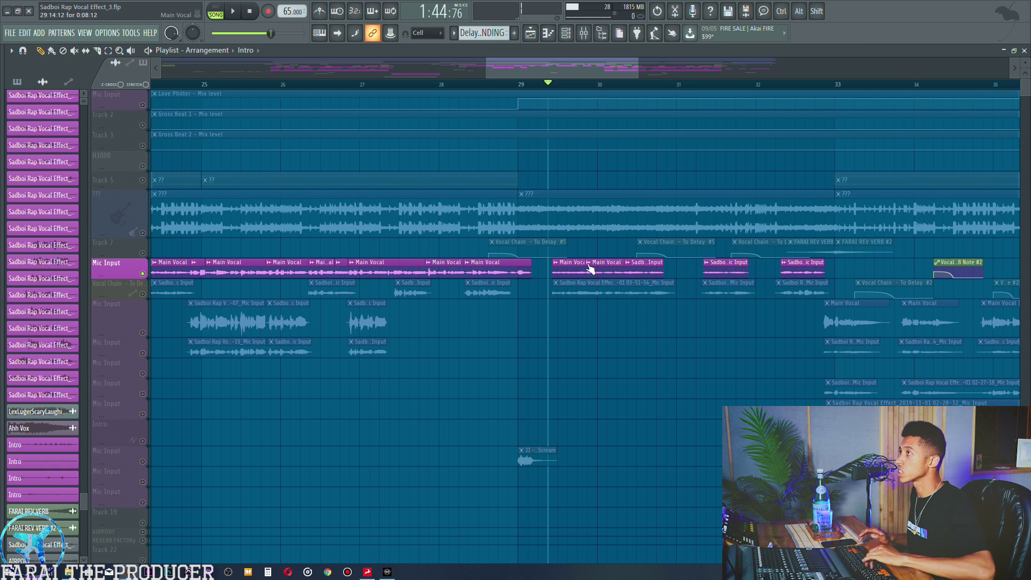
pyautogui.click(629, 264)
pyautogui.press('r')
pyautogui.write('Main Vocal')
pyautogui.press('Return')
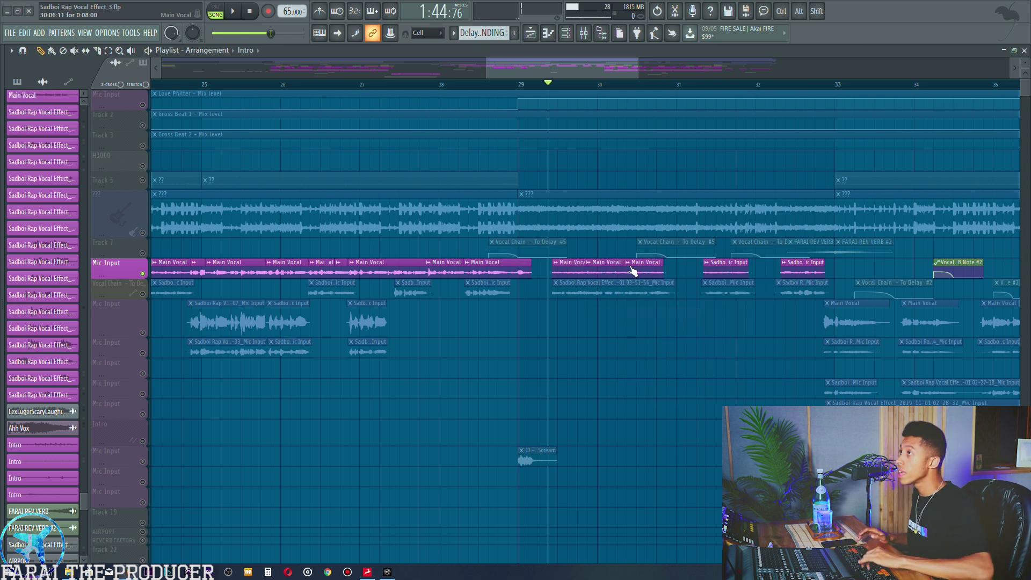
# - Rename the two separate vocal clips after bars 31 and 32 on the soloed track to Main Vocal
pyautogui.click(707, 262)
pyautogui.click(710, 271)
pyautogui.click(699, 252)
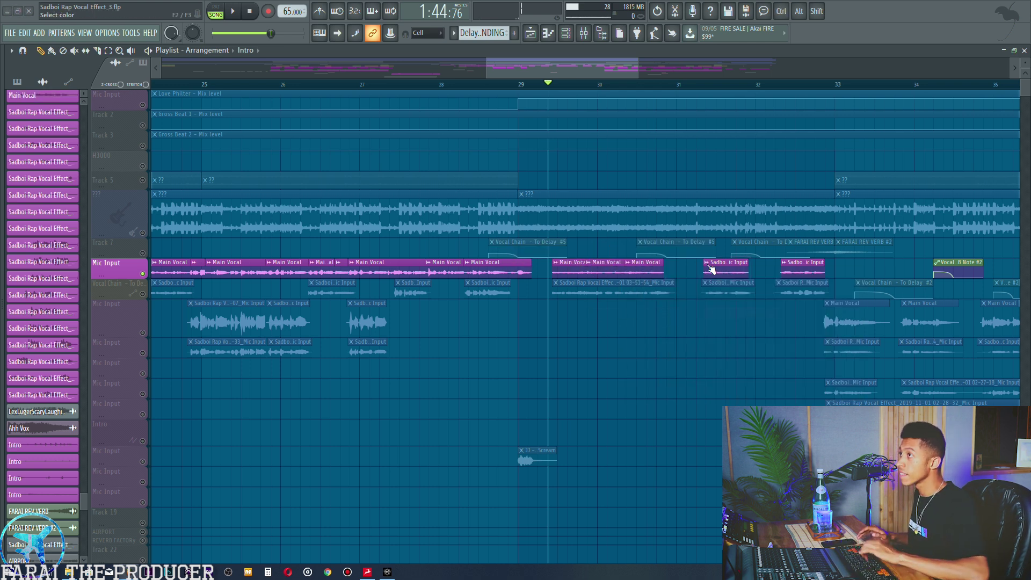
pyautogui.click(787, 264)
pyautogui.click(789, 271)
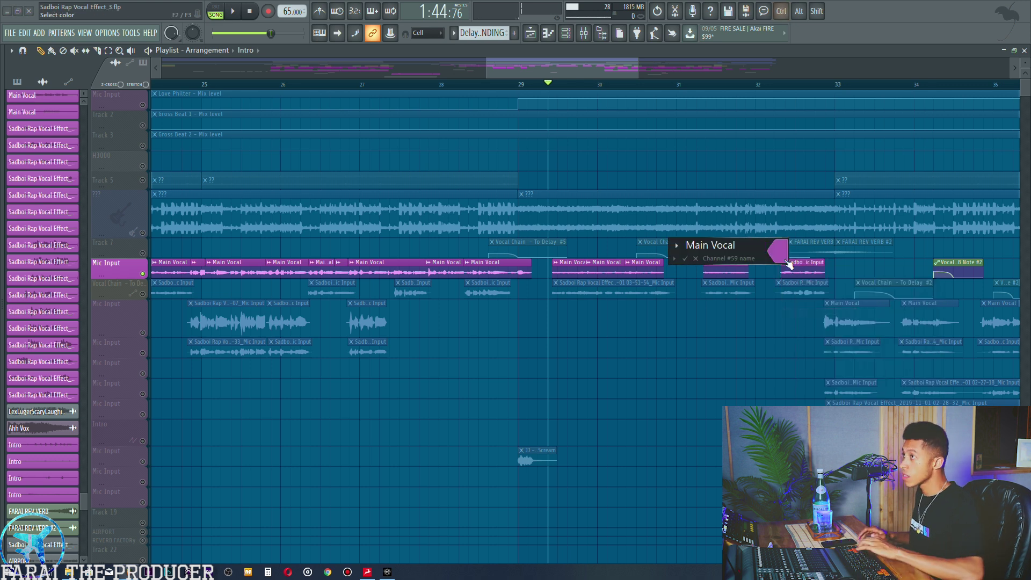
pyautogui.click(780, 252)
# - Turn off solo so that all playlist tracks are active again
pyautogui.scroll(-5, 548, 85)
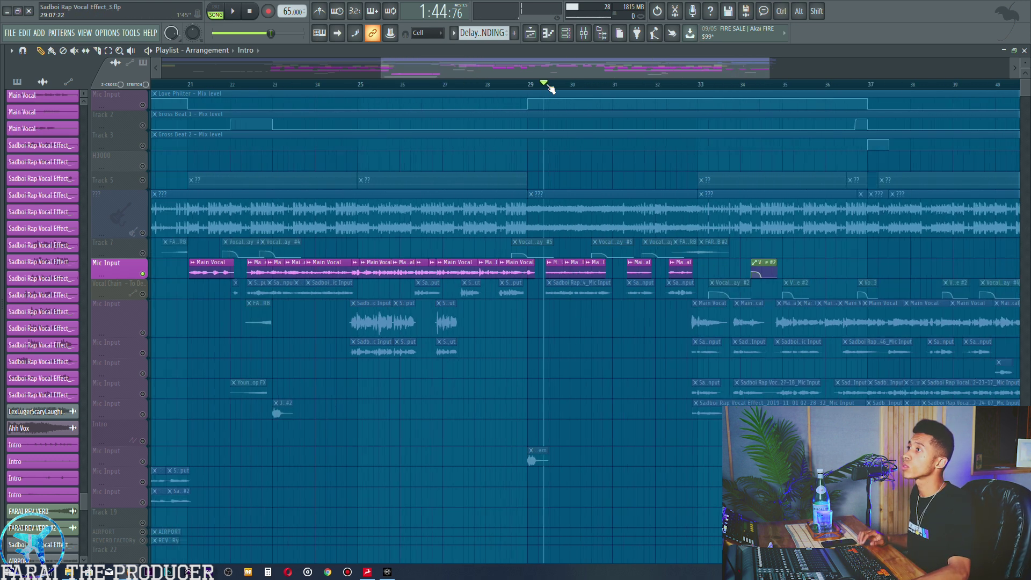
pyautogui.keyDown('ctrl'); pyautogui.moveTo(627, 301); pyautogui.dragTo(920, 329); pyautogui.keyUp('ctrl')
pyautogui.click(920, 328)
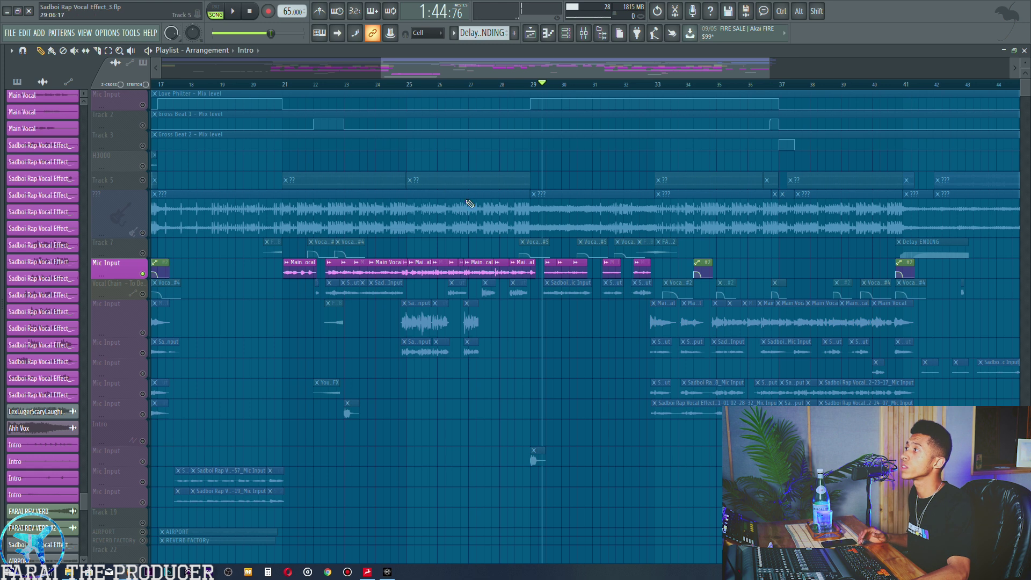
pyautogui.rightClick(145, 334)
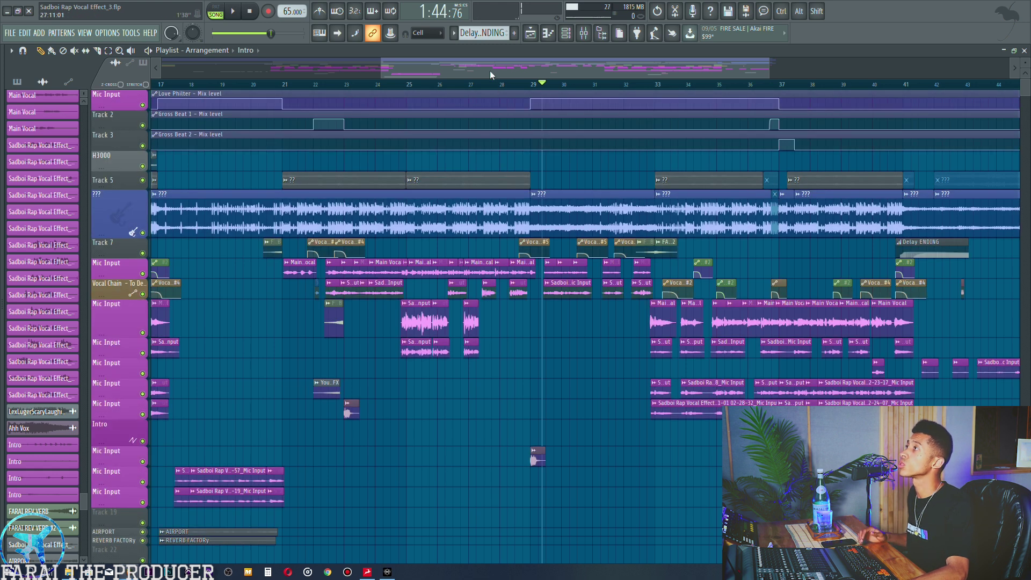
# - Select all the audio clips named Main Vocal in the clip list, leaving the unnamed recordings out
pyautogui.moveTo(490, 70); pyautogui.dragTo(90, 166)
pyautogui.moveTo(82, 498); pyautogui.dragTo(70, 373)
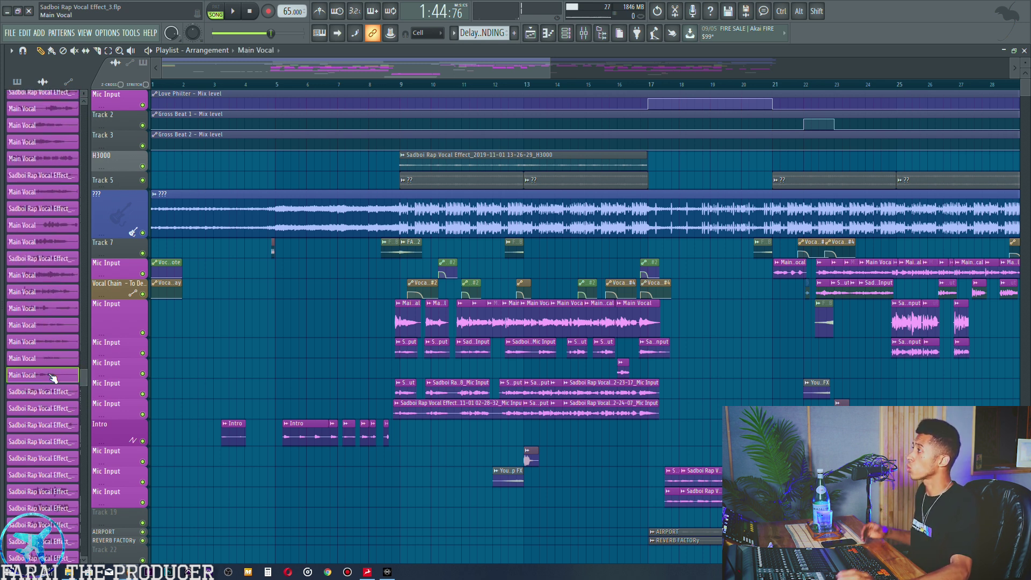
pyautogui.press('ctrl')
pyautogui.keyDown('ctrl'); pyautogui.click(44, 342); pyautogui.keyUp('ctrl')
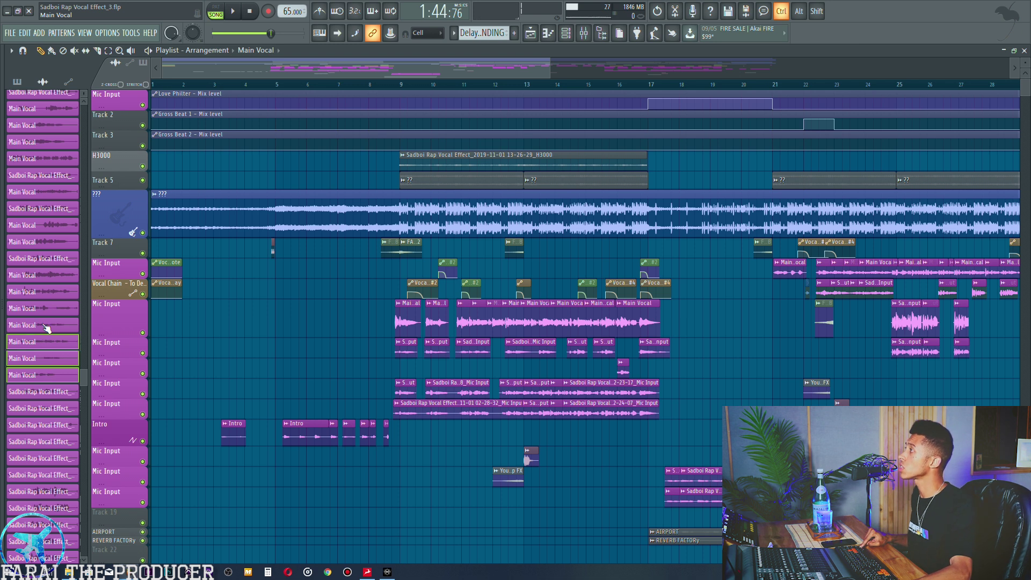
pyautogui.scroll(5, 36, 230)
pyautogui.keyDown('ctrl'); pyautogui.click(43, 283); pyautogui.keyUp('ctrl')
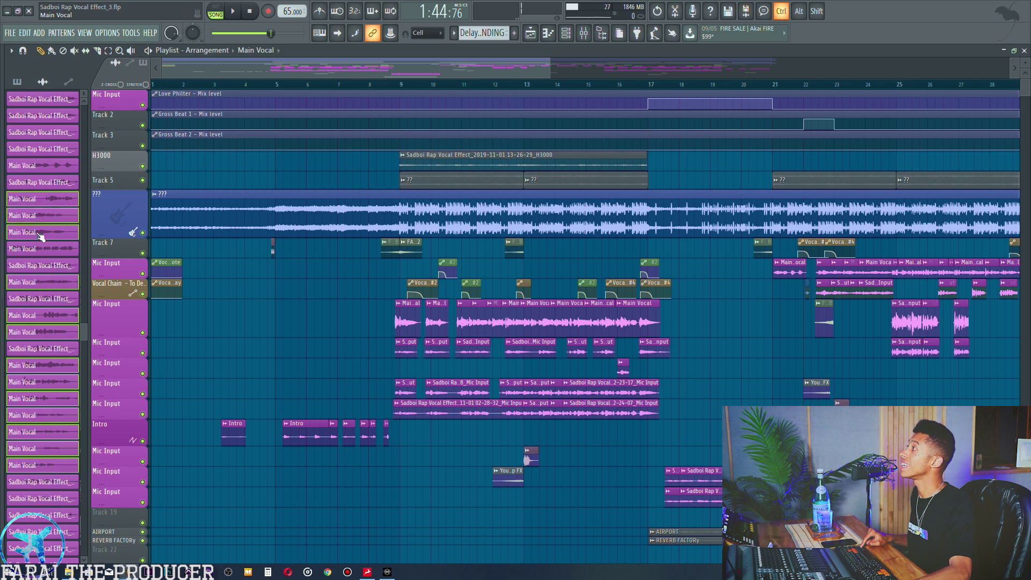
pyautogui.scroll(-10, 42, 257)
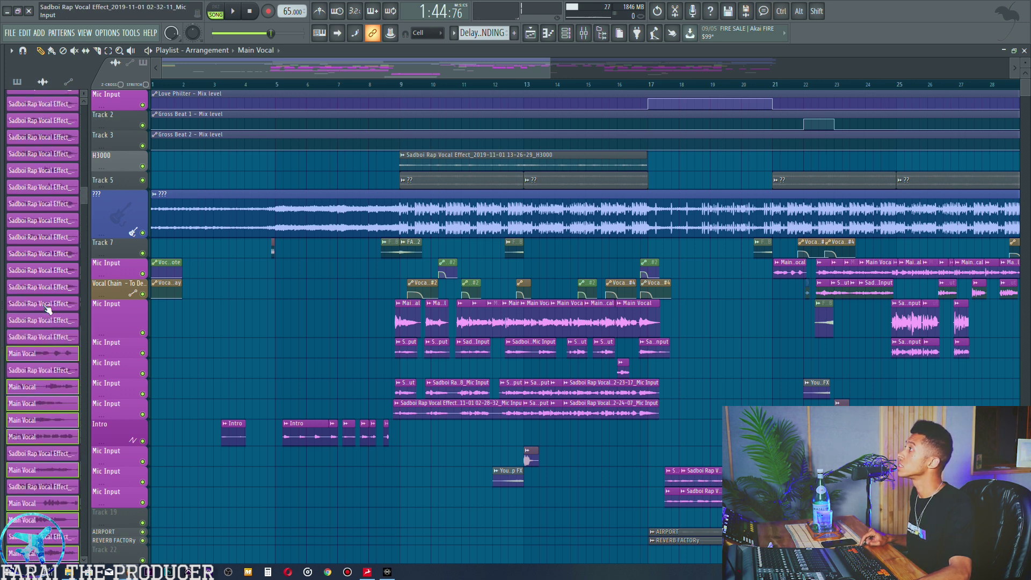
pyautogui.scroll(5, 47, 308)
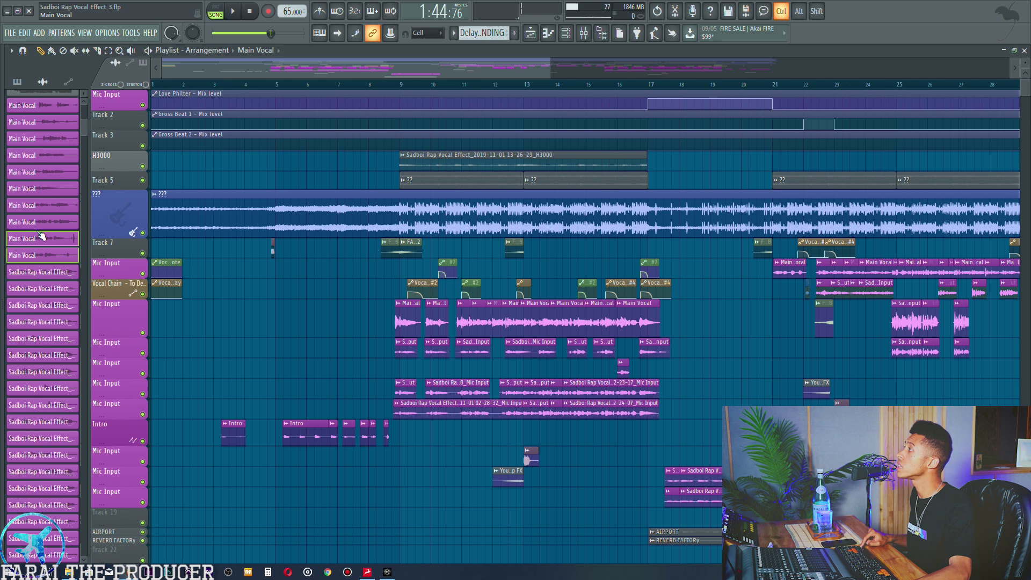
pyautogui.scroll(2, 43, 145)
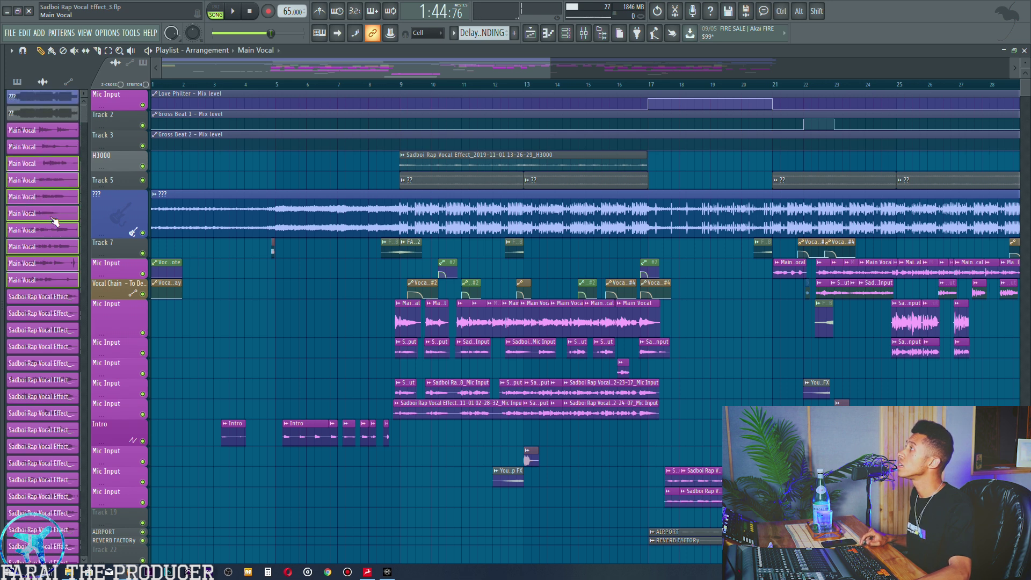
# - Recolor the selected Main Vocal clips, setting both gradient colors to green
pyautogui.rightClick(39, 180)
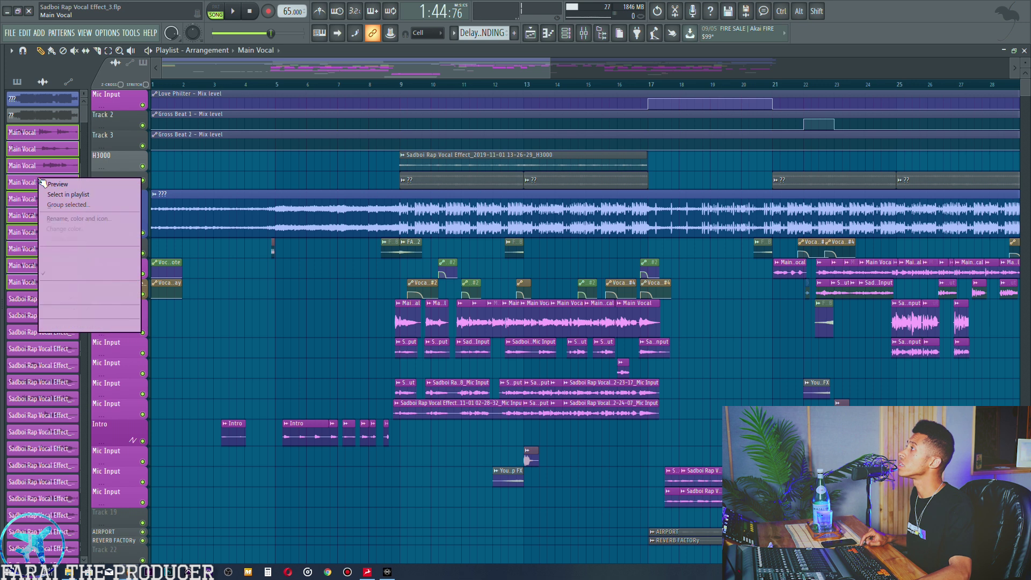
pyautogui.click(84, 228)
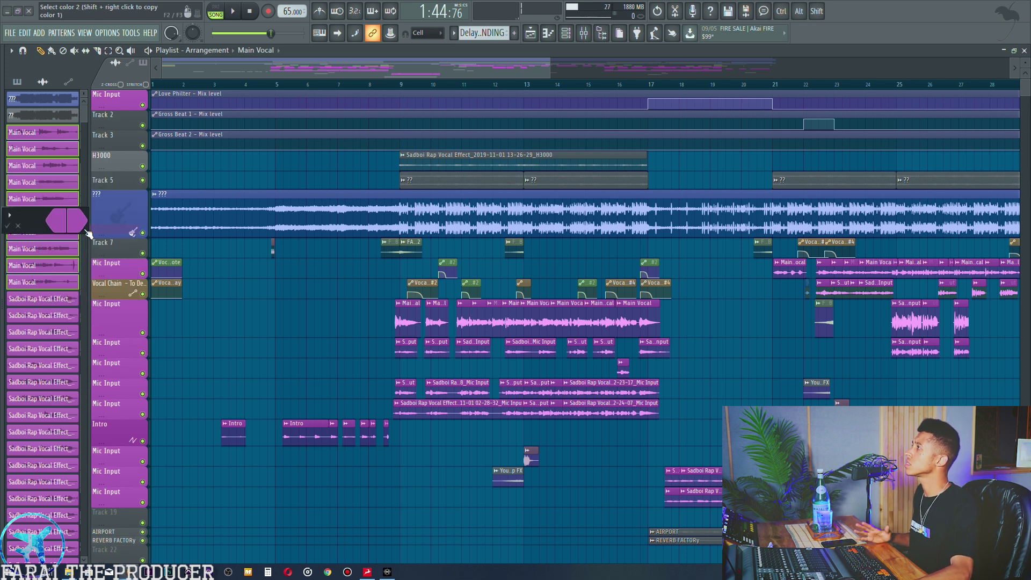
pyautogui.click(60, 220)
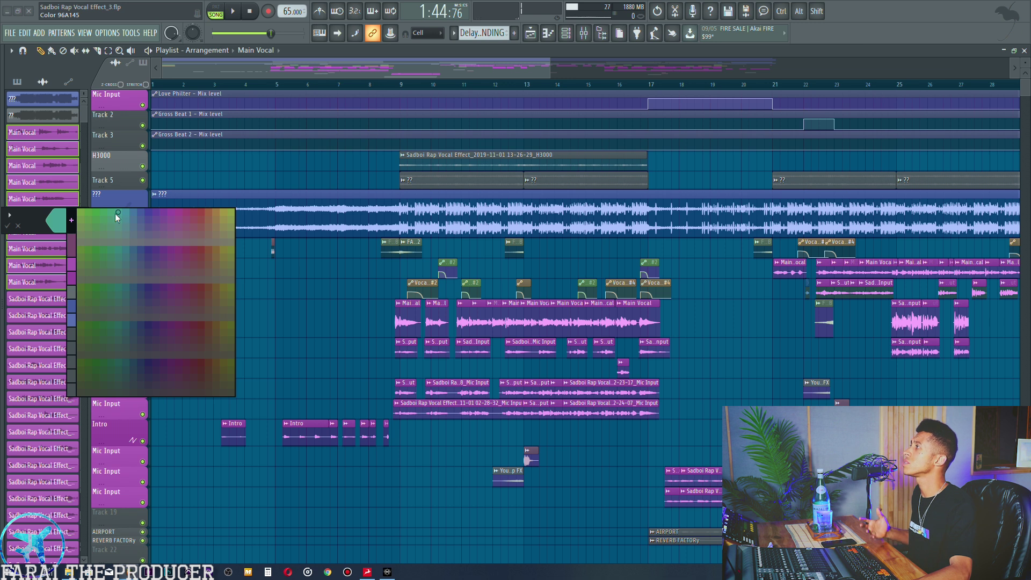
pyautogui.click(109, 213)
pyautogui.click(83, 222)
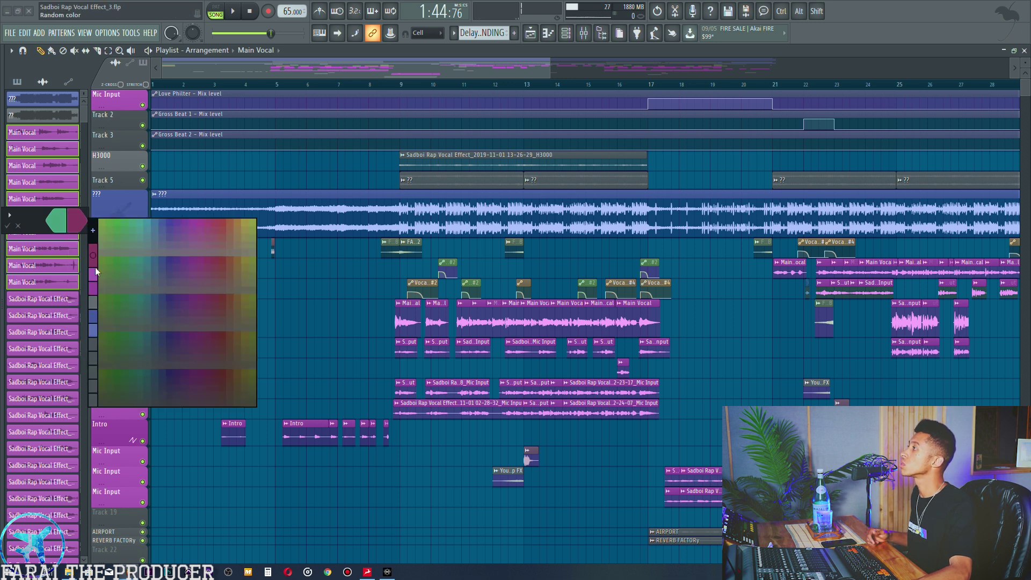
pyautogui.click(130, 223)
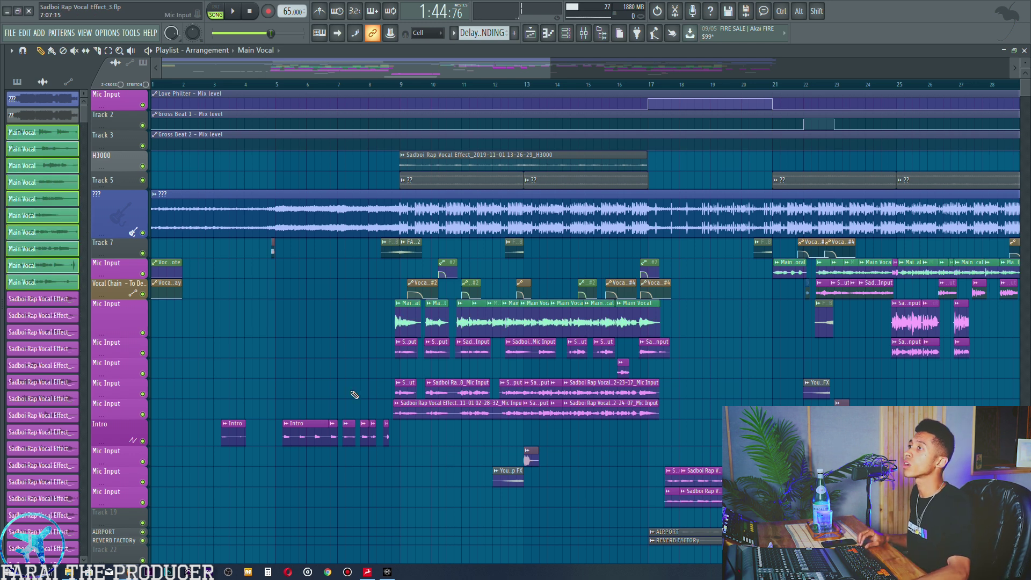
# - Rename the vocal clip just before bar 9 on the Mic Input track beneath the green clips to Double, copying the name
pyautogui.scroll(-4, 382, 87)
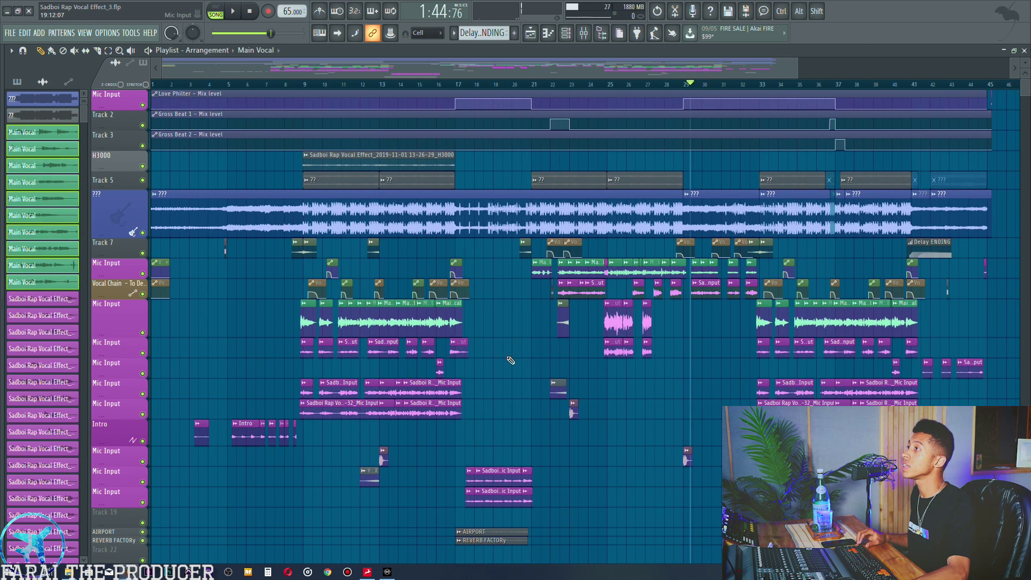
pyautogui.scroll(4, 304, 90)
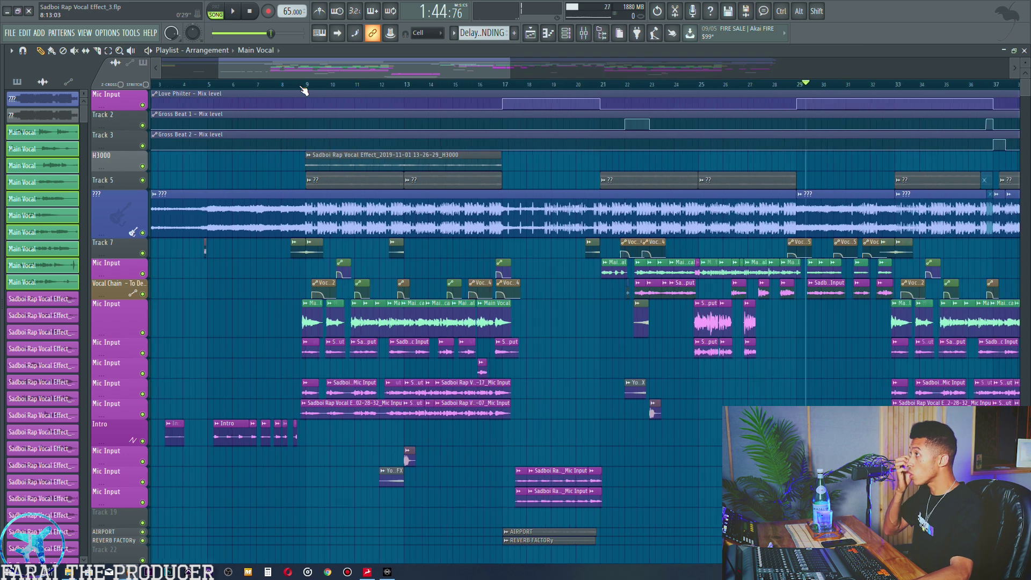
pyautogui.click(324, 342)
pyautogui.click(324, 343)
pyautogui.write('Double')
pyautogui.hotkey('ctrl', 'a')
pyautogui.hotkey('ctrl', 'c')
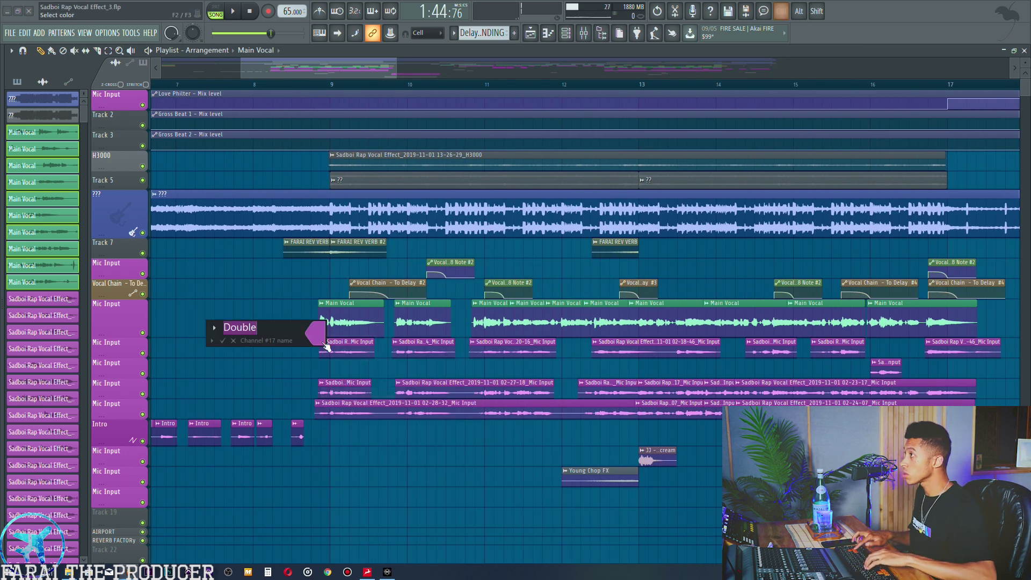
pyautogui.press('Return')
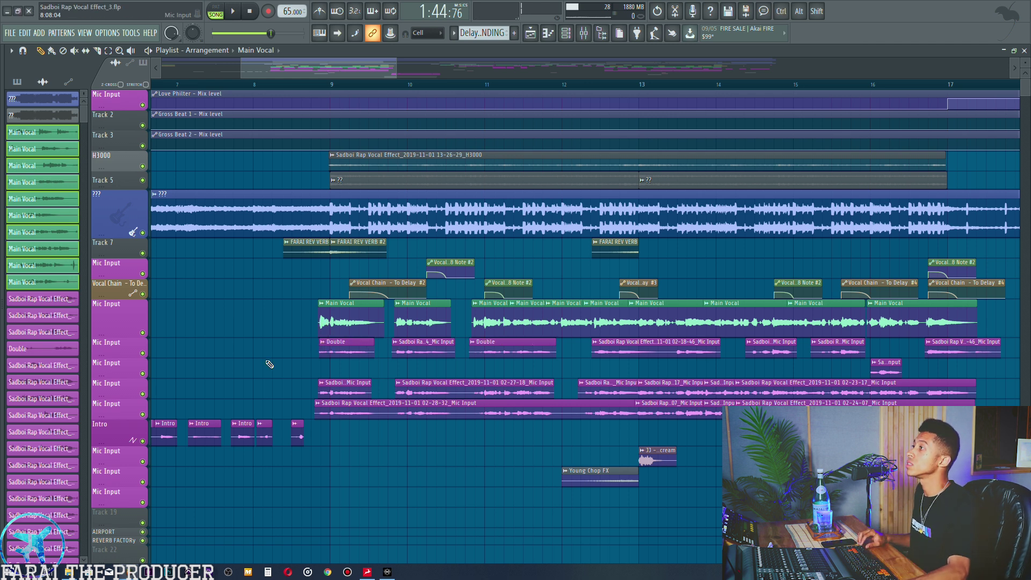
# - Name the track holding the green chorus clips Main Vocal, color it to match them, and increase its height
pyautogui.rightClick(129, 320)
pyautogui.click(134, 334)
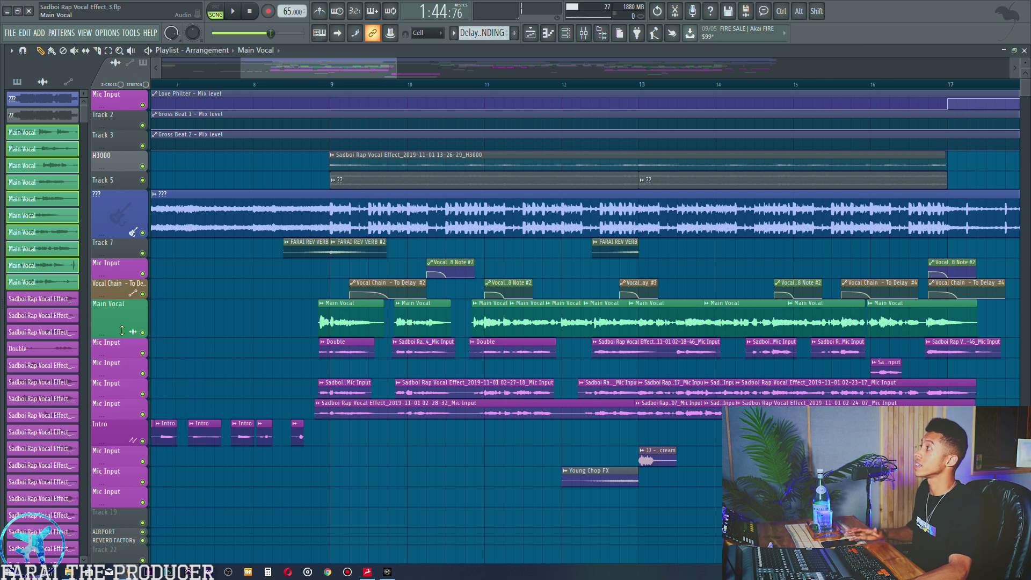
pyautogui.moveTo(122, 332); pyautogui.dragTo(122, 352)
# - Set the Main Vocal track's icon to the crown
pyautogui.rightClick(124, 331)
pyautogui.click(161, 325)
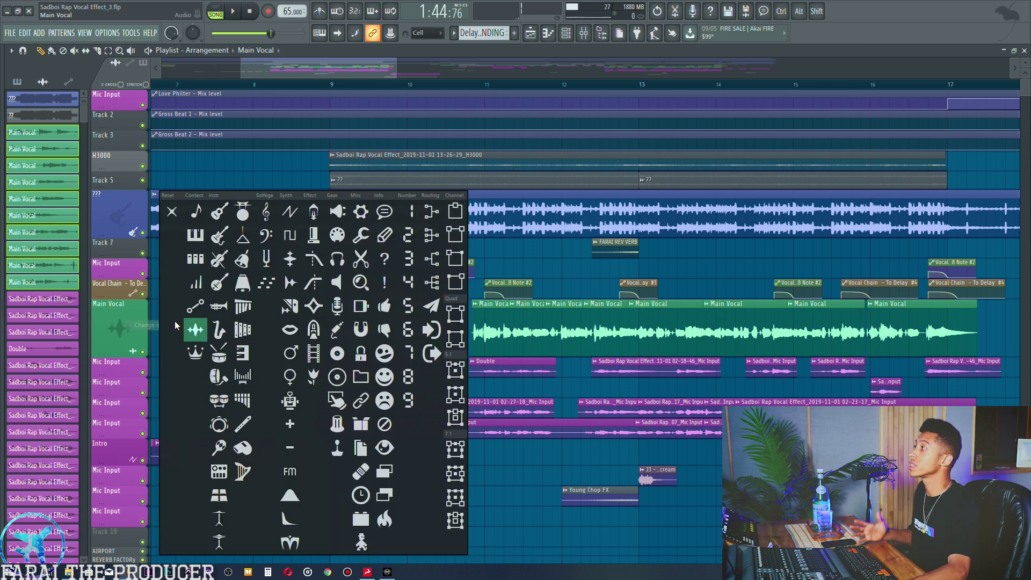
pyautogui.click(195, 354)
pyautogui.moveTo(111, 355); pyautogui.dragTo(117, 349)
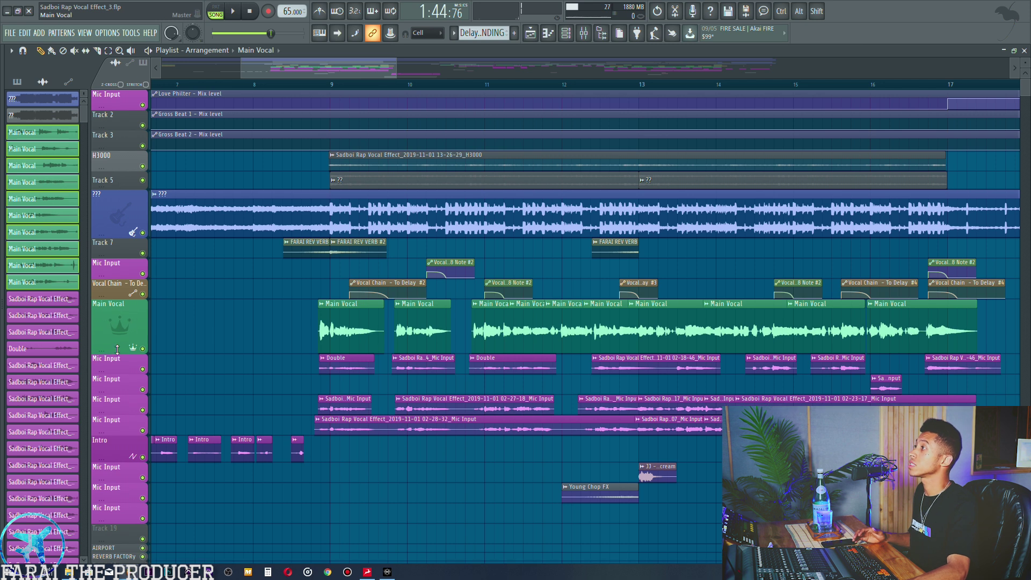
# - Rename the remaining vocal clips on the track directly beneath the green Main Vocal clips to Double
pyautogui.click(396, 359)
pyautogui.press('r')
pyautogui.hotkey('ctrl', 'v')
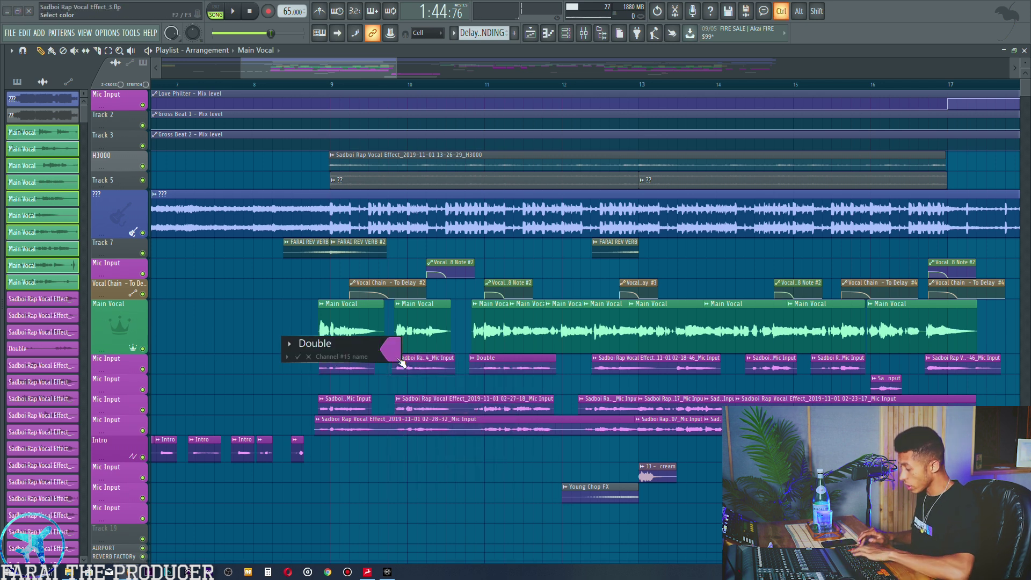
pyautogui.press('Return')
pyautogui.click(595, 358)
pyautogui.click(598, 361)
pyautogui.hotkey('ctrl', 'v')
pyautogui.press('Return')
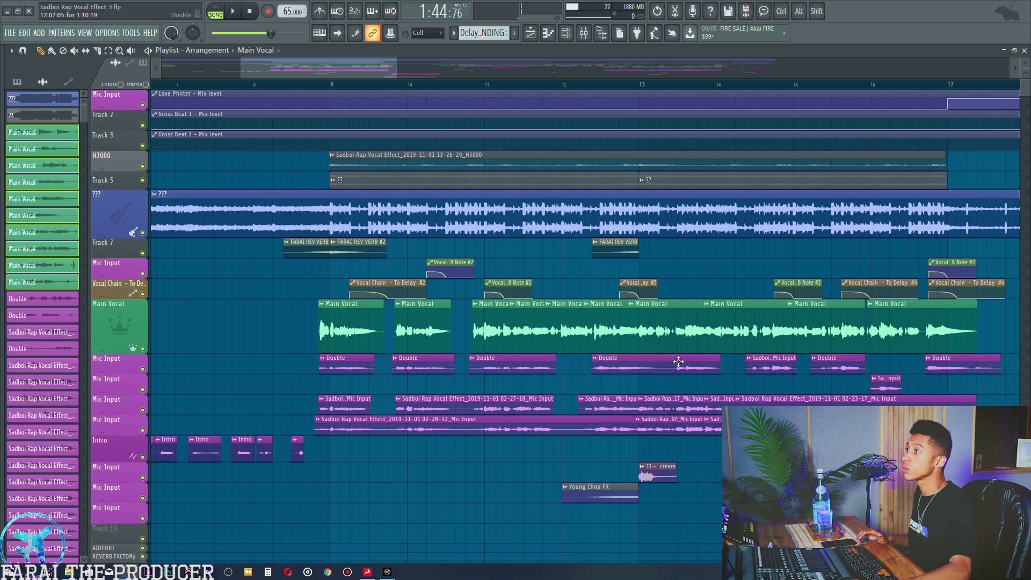
pyautogui.click(750, 358)
pyautogui.click(753, 360)
pyautogui.hotkey('ctrl', 'v')
pyautogui.press('Return')
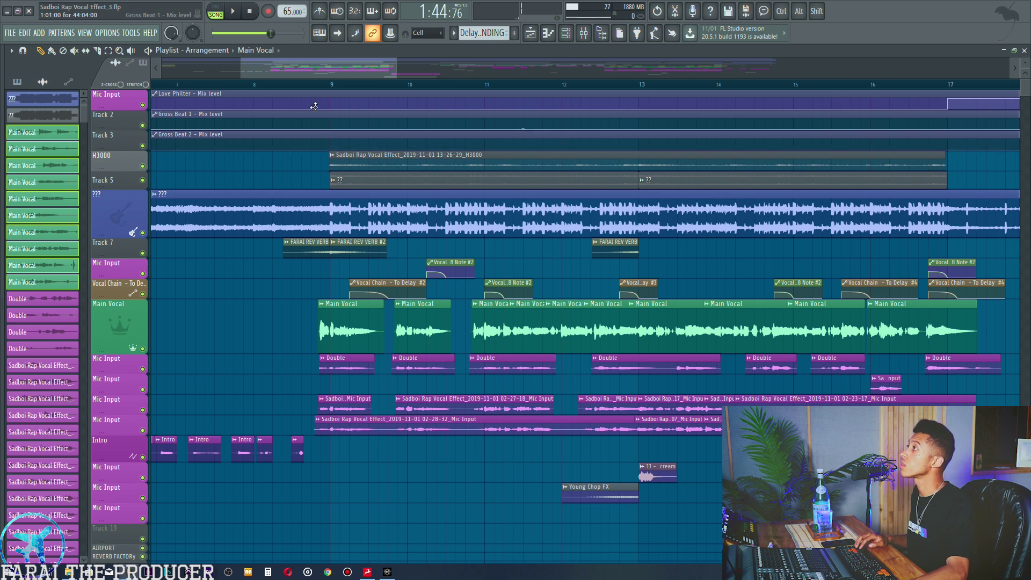
# - Rename the small purple clip just before bar 25, among the Main Vocal clips, to Main Vocal and color it green to match
pyautogui.moveTo(296, 63); pyautogui.dragTo(474, 67)
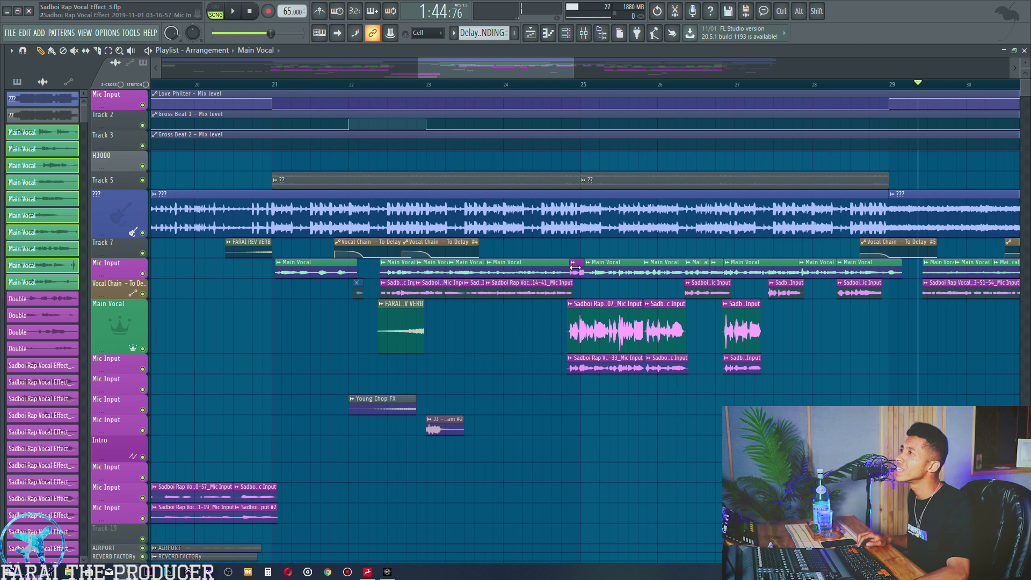
pyautogui.press('F2')
pyautogui.write('Main Voca')
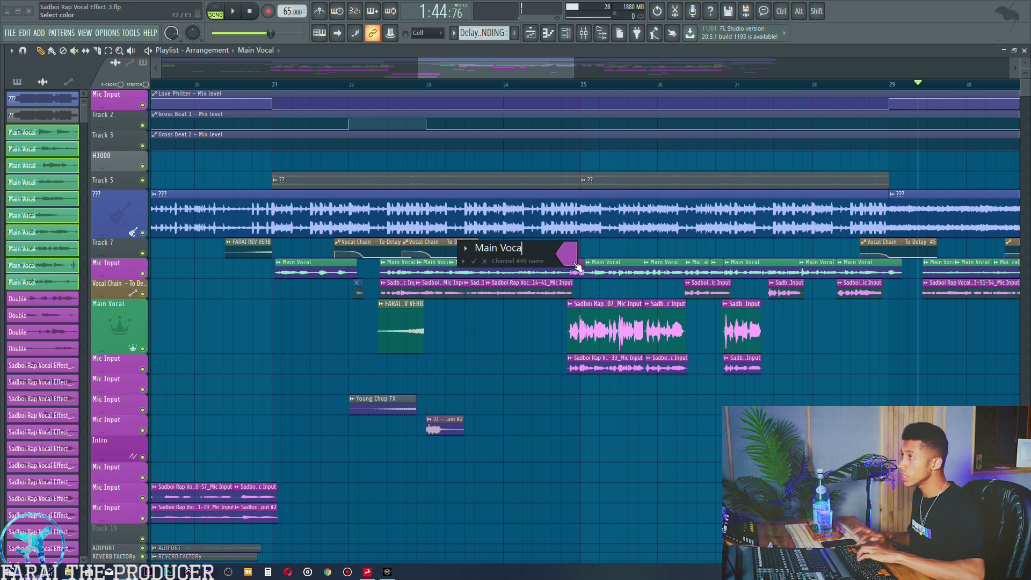
pyautogui.write('l')
pyautogui.click(576, 263)
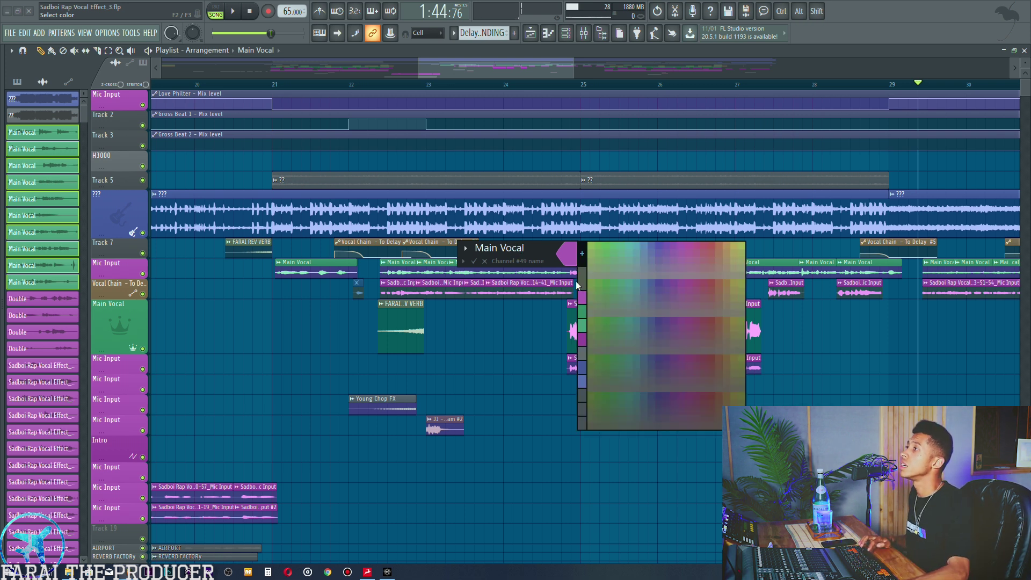
pyautogui.click(583, 310)
pyautogui.press('Return')
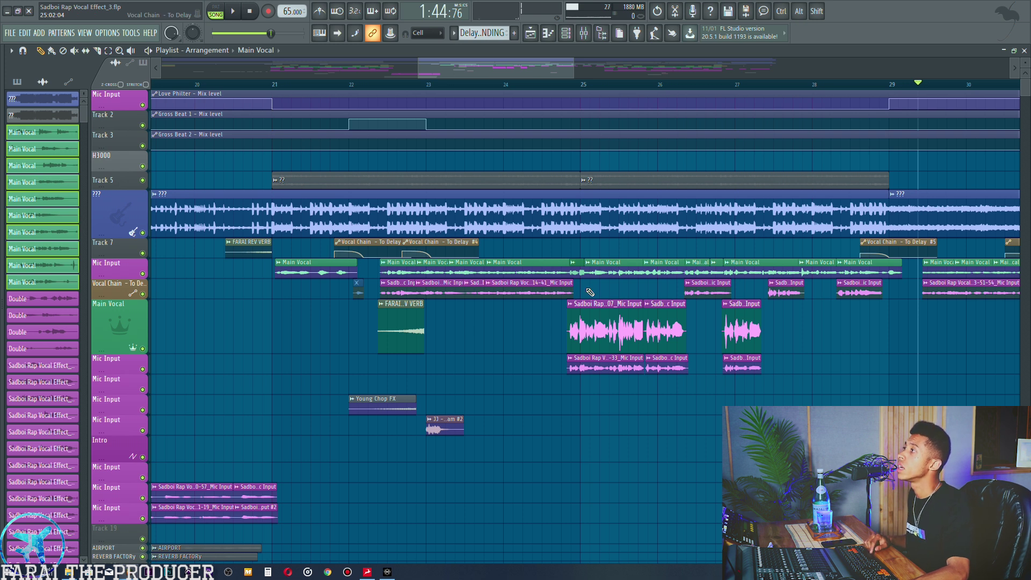
# - Move the two rows of purple clips between bars 25 and 28 down one track, clearing them off the Main Vocal track
pyautogui.moveTo(521, 328); pyautogui.dragTo(787, 392)
pyautogui.hotkey('shift', 'Down')
pyautogui.keyDown('ctrl'); pyautogui.click(765, 336); pyautogui.keyUp('ctrl')
# - Rename the first two purple vocal clips after bar 22 on the Vocal Chain track to Double
pyautogui.moveTo(398, 283); pyautogui.dragTo(610, 297)
pyautogui.keyDown('ctrl'); pyautogui.click(611, 297); pyautogui.keyUp('ctrl')
pyautogui.click(383, 283)
pyautogui.click(401, 295)
pyautogui.write('Double')
pyautogui.press('Return')
pyautogui.click(418, 282)
pyautogui.click(436, 295)
pyautogui.write('Double')
pyautogui.press('Return')
# - Rename the two purple vocal clips leading up to bar 25 on the Vocal Chain track to Double
pyautogui.click(466, 282)
pyautogui.click(484, 295)
pyautogui.write('Double')
pyautogui.press('Return')
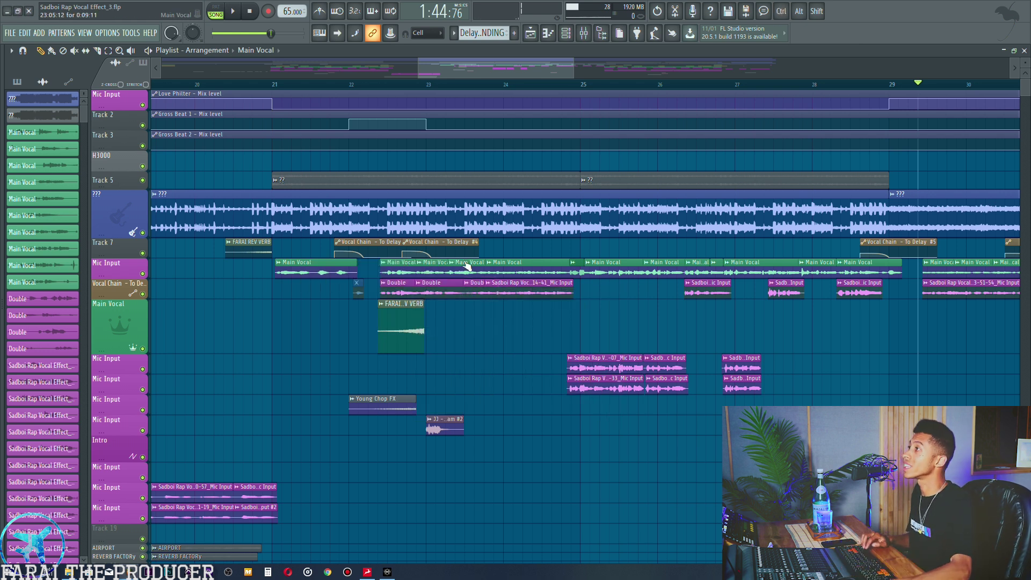
pyautogui.click(490, 283)
pyautogui.click(507, 295)
pyautogui.write('Double')
pyautogui.press('Return')
# - Solo the Vocal Chain track and play it from just after bar 22, ending the solo once checked
pyautogui.click(379, 84)
pyautogui.rightClick(142, 294)
pyautogui.press('space')
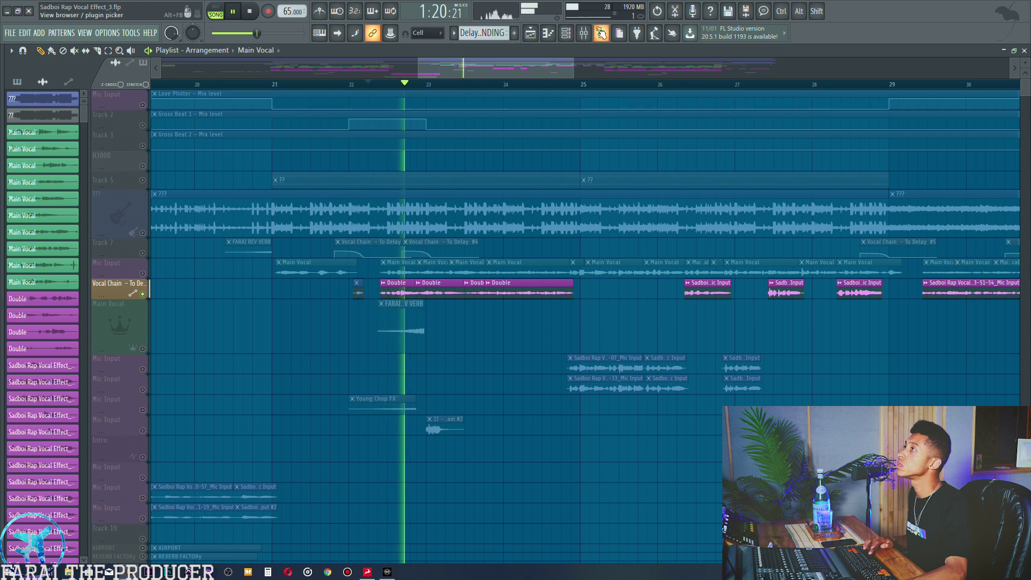
pyautogui.click(584, 33)
pyautogui.press('space')
pyautogui.click(529, 33)
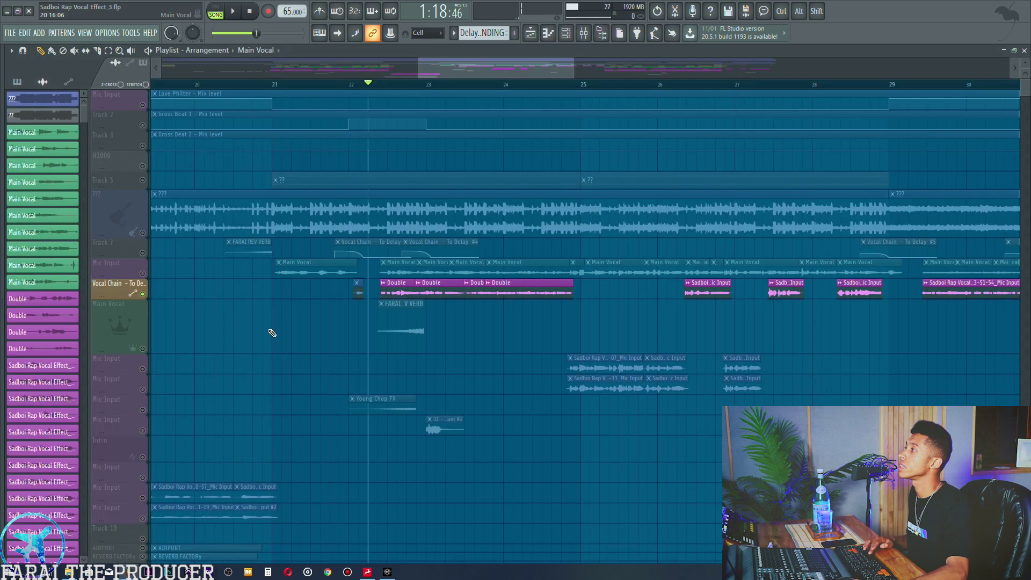
pyautogui.rightClick(143, 294)
pyautogui.press('space')
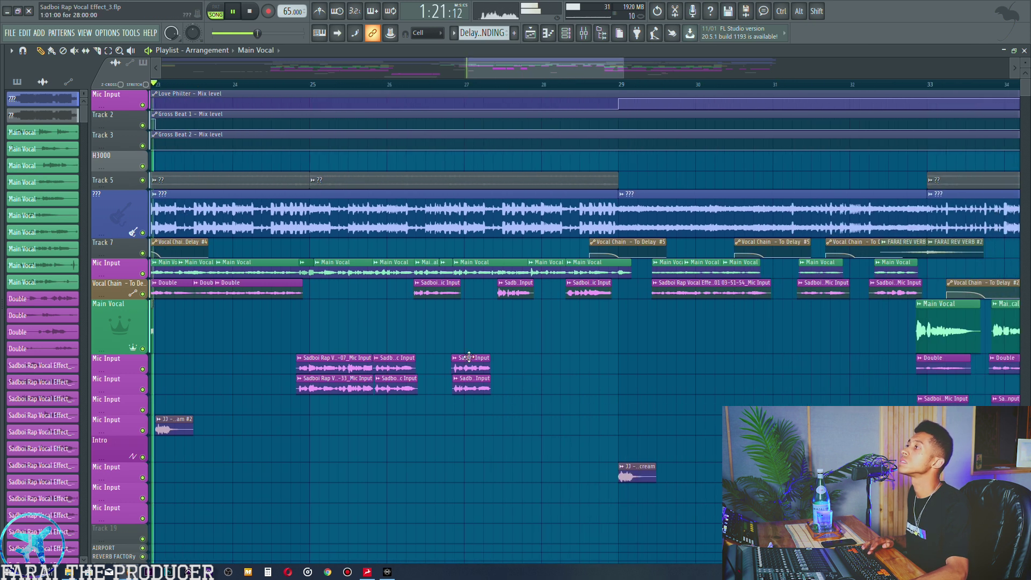
pyautogui.press('space')
# - Rename the three purple clips between bars 26 and 29 on the Vocal Chain track to Double
pyautogui.rightClick(413, 289)
pyautogui.press('F2')
pyautogui.write('Double')
pyautogui.press('Return')
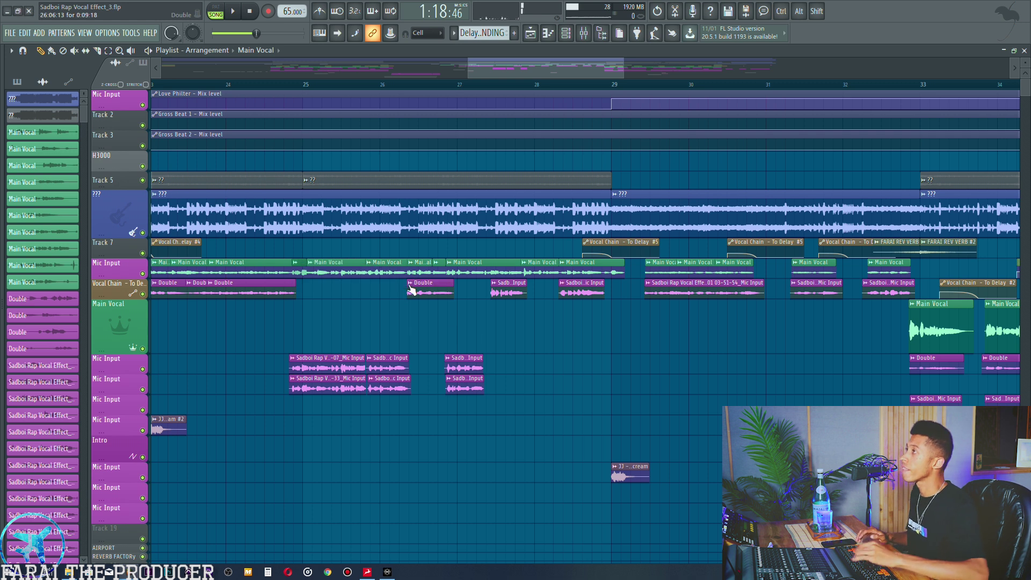
pyautogui.rightClick(497, 289)
pyautogui.press('F2')
pyautogui.write('Double')
pyautogui.press('Return')
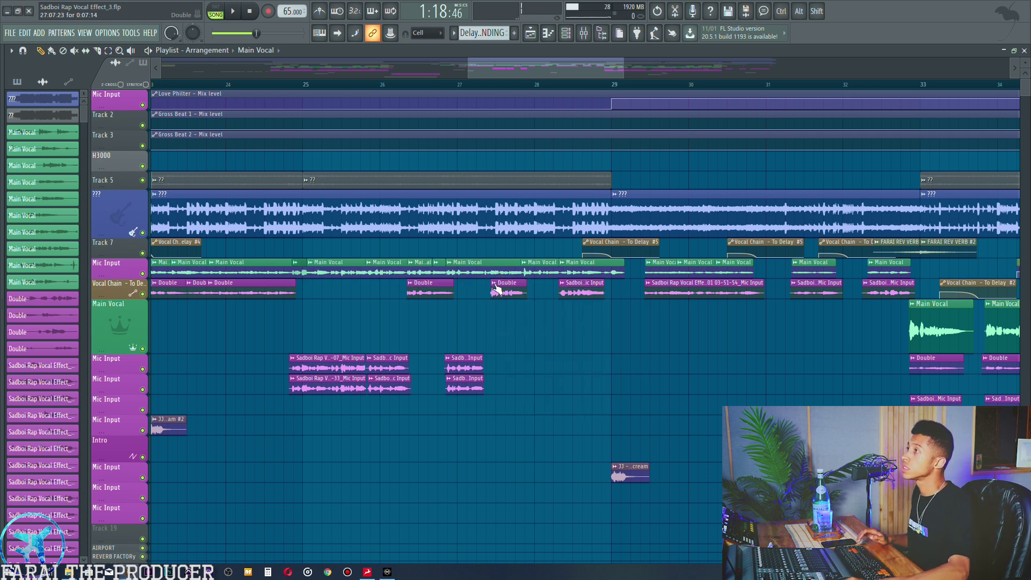
pyautogui.rightClick(564, 285)
pyautogui.press('F2')
pyautogui.write('Double')
pyautogui.press('Return')
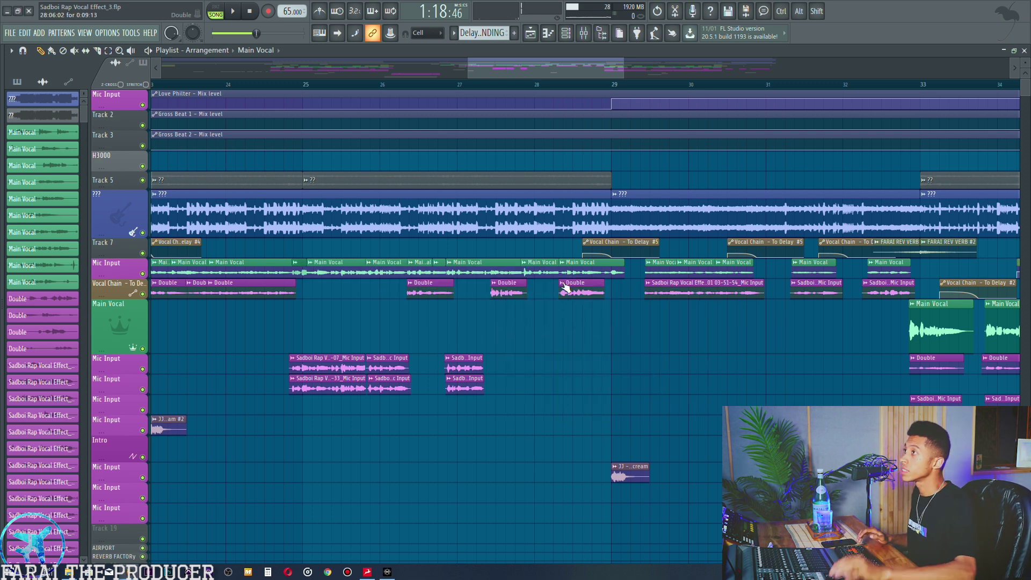
# - Rename the purple clips between bars 29 and 33 on the Vocal Chain track to Double
pyautogui.rightClick(651, 286)
pyautogui.press('F2')
pyautogui.write('Double')
pyautogui.press('Return')
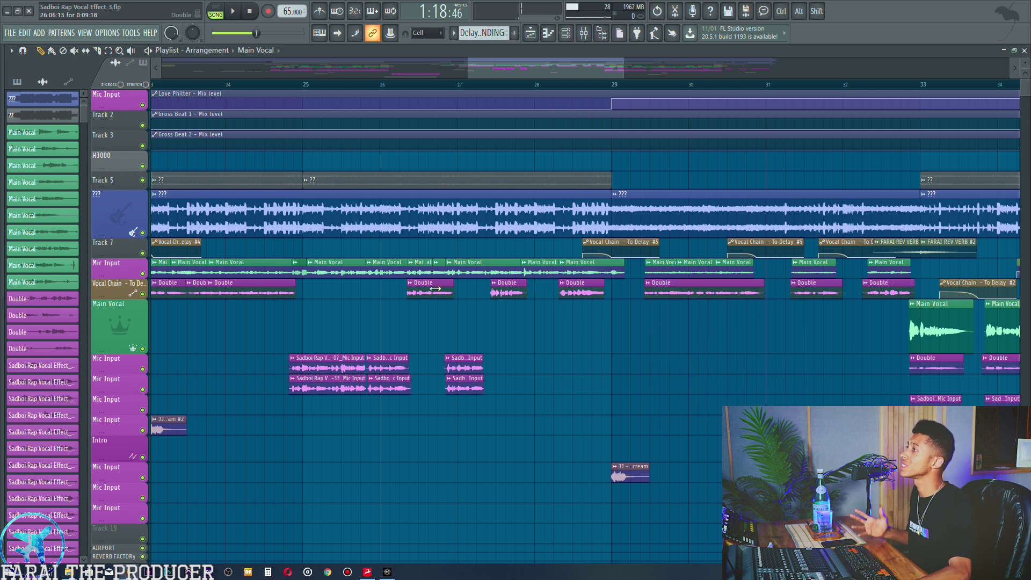
# - Rename the upper vocal clip starting just before bar 25, two tracks beneath the Vocal Chain track, to BG Left
pyautogui.rightClick(293, 360)
pyautogui.press('F2')
pyautogui.write('BG L')
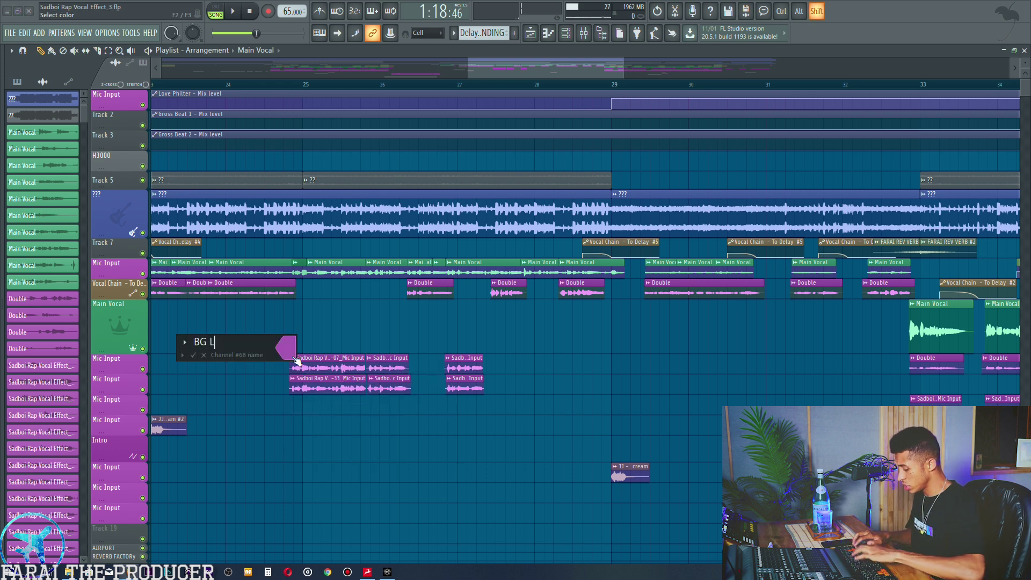
pyautogui.write('eft')
pyautogui.press('Return')
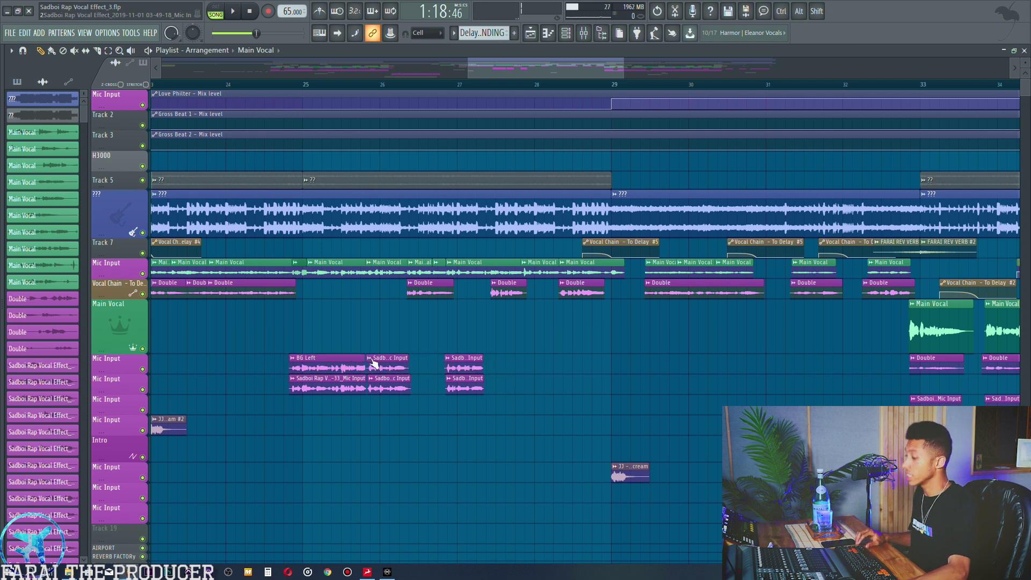
# - Rename the adjoining clip just before bar 26 on the same track to BG Left
pyautogui.press('F2')
pyautogui.write('DoubleBG L')
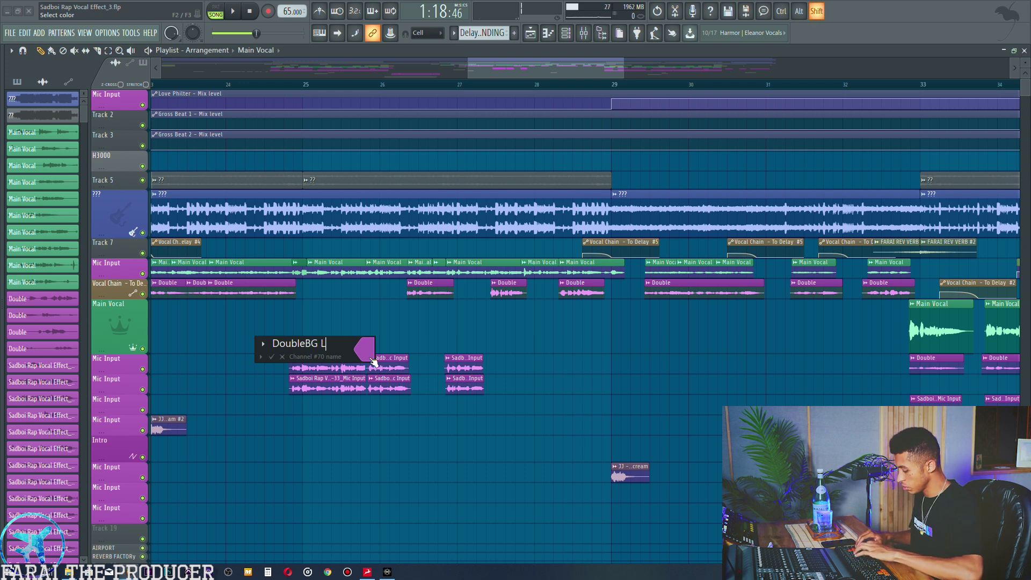
pyautogui.hotkey('ctrl', 'a')
pyautogui.press('Left')
pyautogui.press('Left')
pyautogui.press('Left')
pyautogui.press('Left')
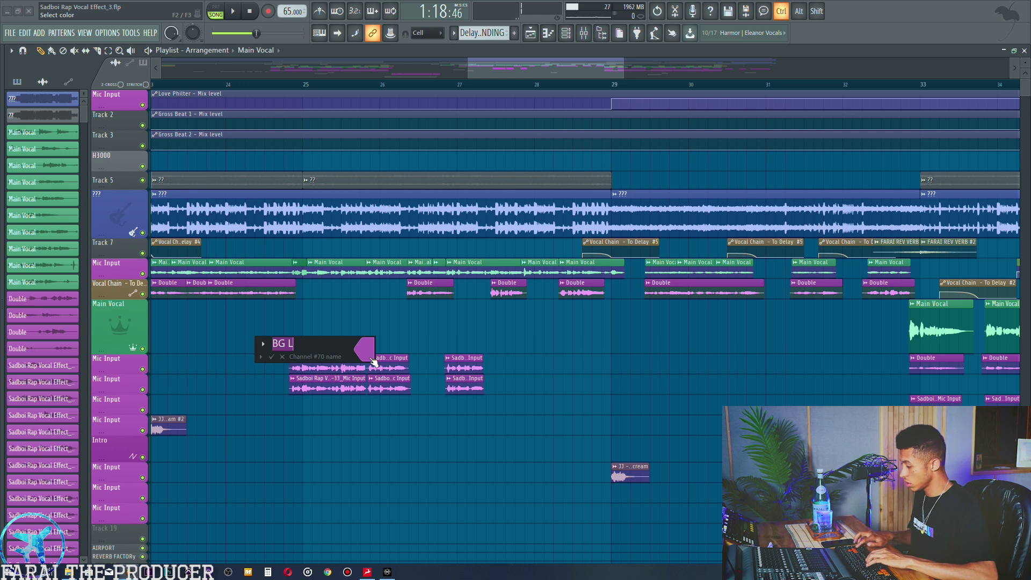
pyautogui.press('Return')
pyautogui.click(371, 359)
pyautogui.click(395, 408)
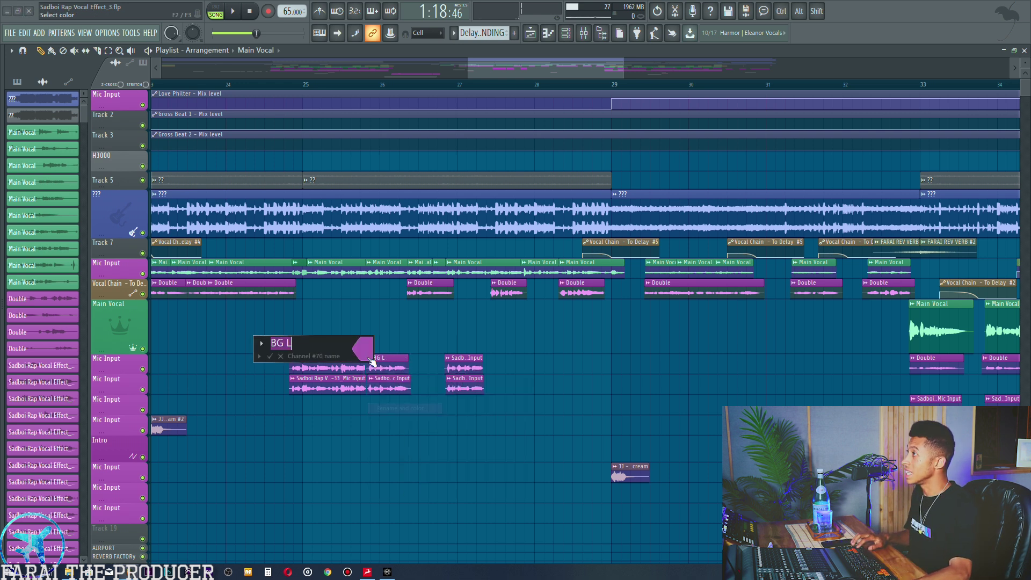
pyautogui.write('eft')
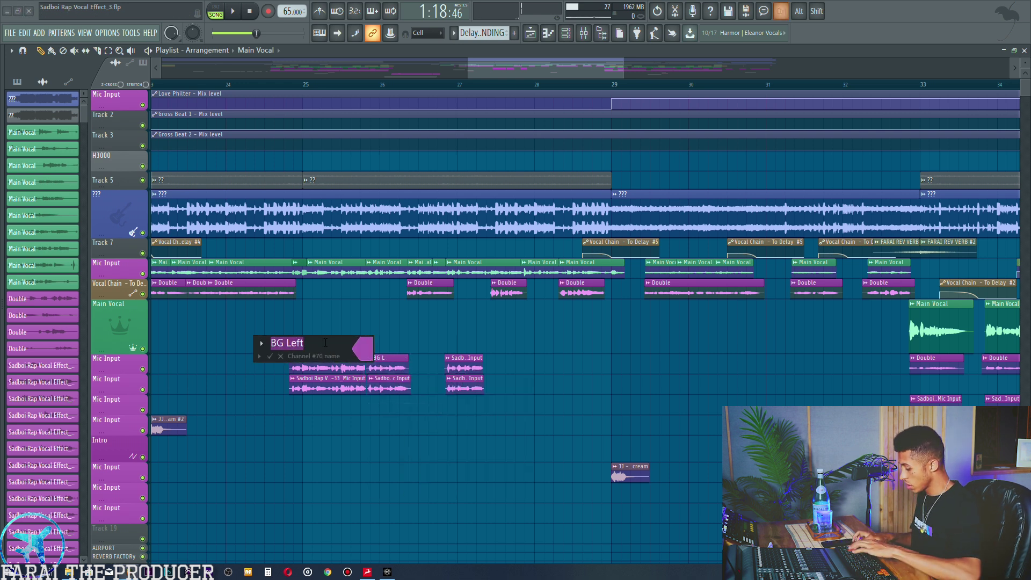
pyautogui.press('Return')
# - Rename the last clip of the row, just before bar 27, to BG Left
pyautogui.click(448, 358)
pyautogui.click(471, 408)
pyautogui.write('BG Left')
pyautogui.press('Return')
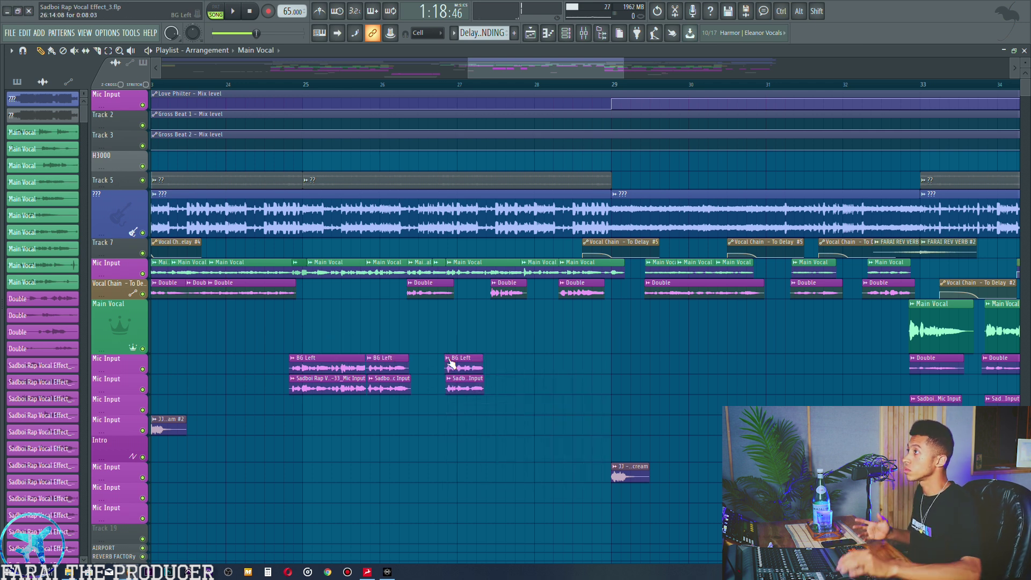
# - Rename the three clips directly beneath the BG Left clips to BG Right
pyautogui.click(293, 380)
pyautogui.click(316, 428)
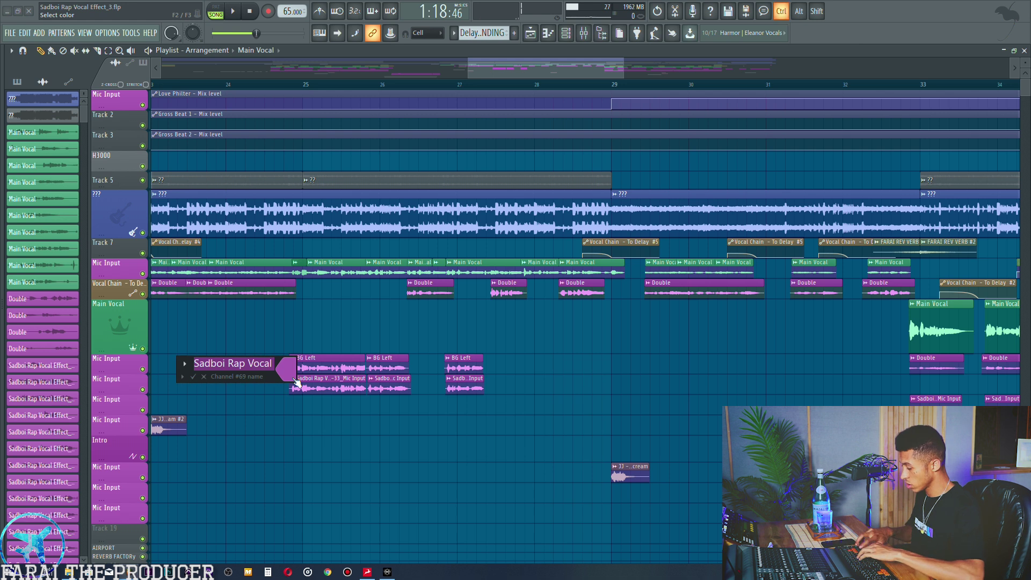
pyautogui.write('BG Left')
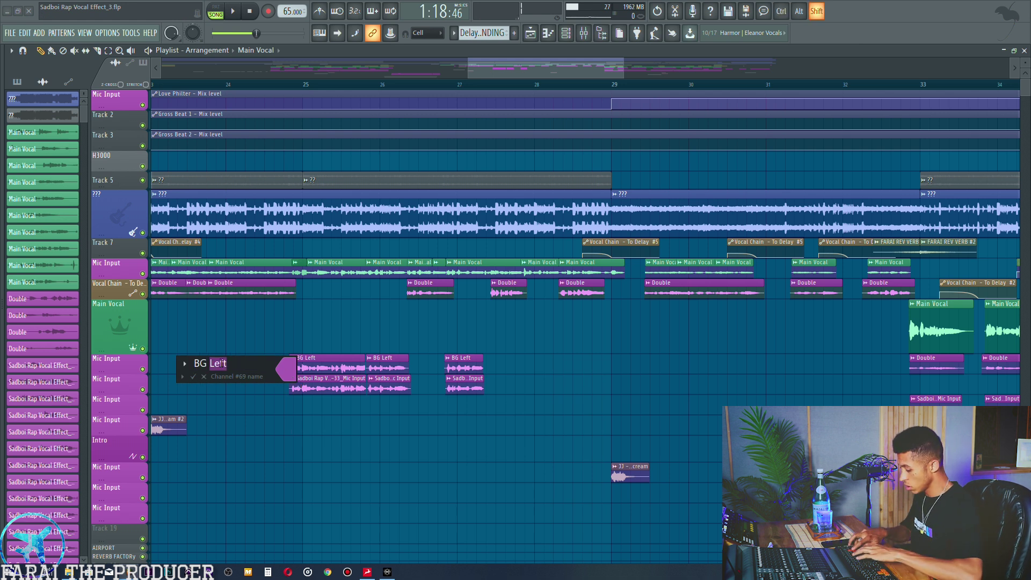
pyautogui.press('Return')
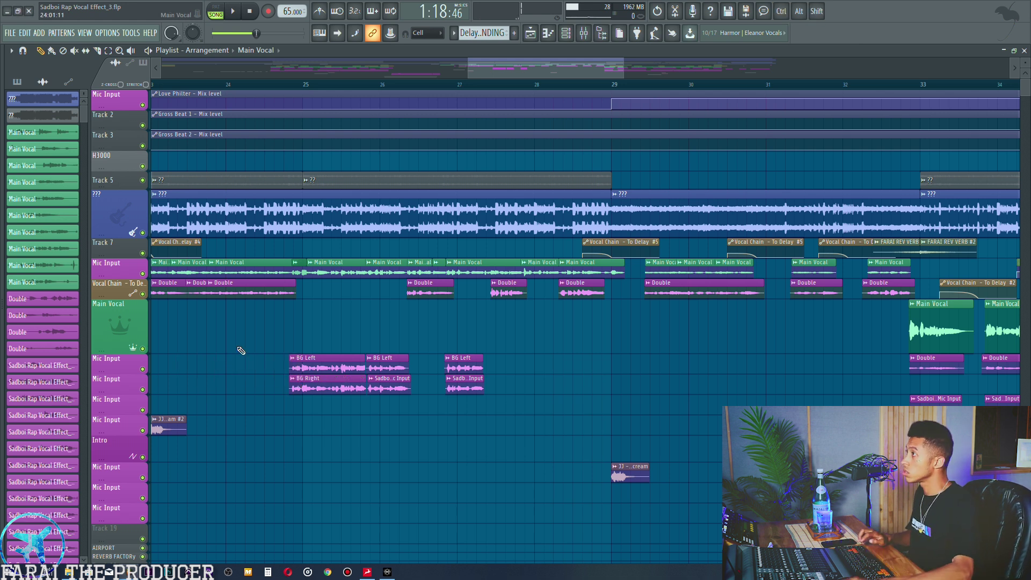
pyautogui.click(372, 381)
pyautogui.press('r')
pyautogui.write('BG Right')
pyautogui.press('Return')
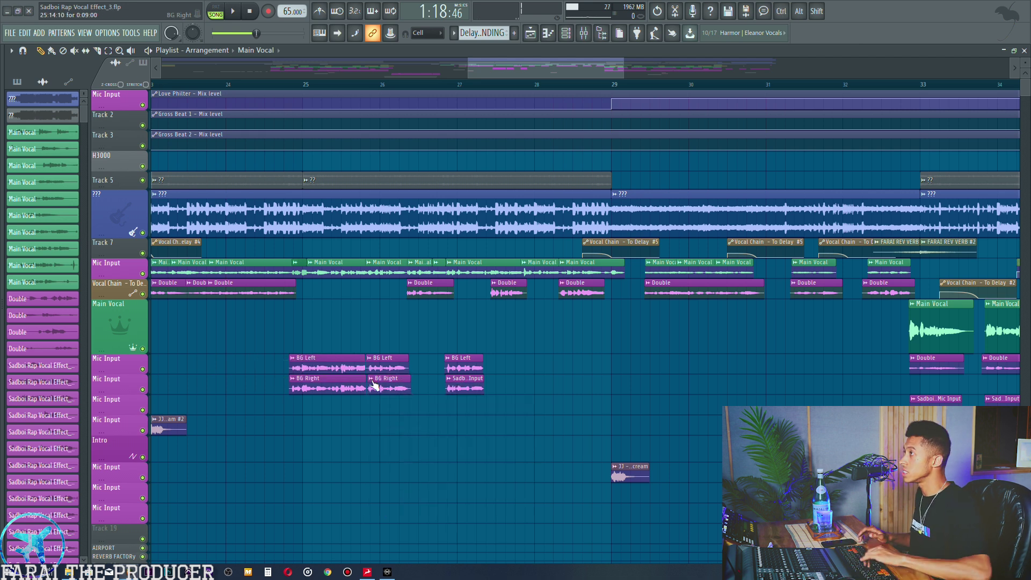
pyautogui.press('F2')
pyautogui.write('BG Right')
pyautogui.press('Return')
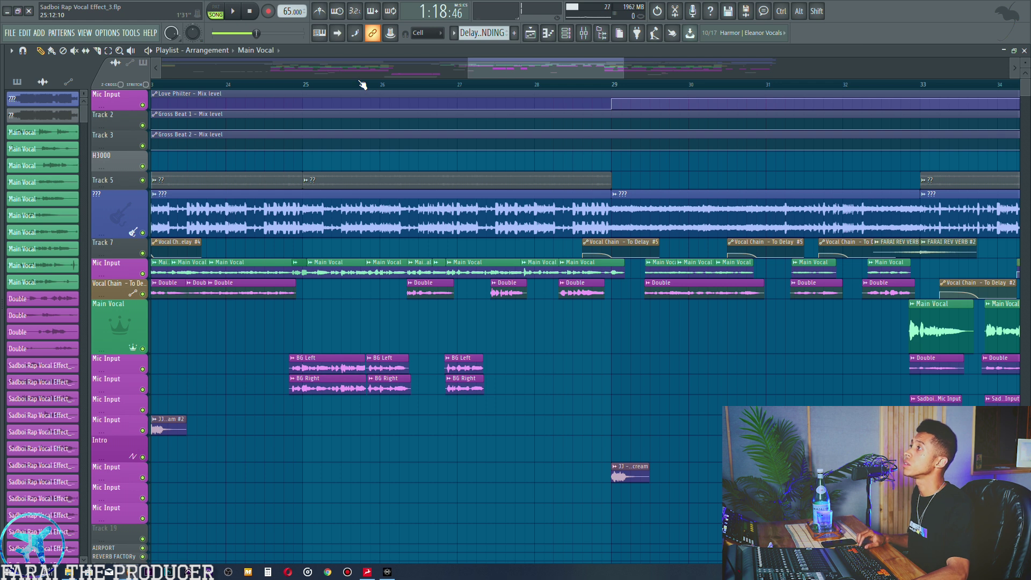
# - Move the BG Left and BG Right clips between bars 25 and 28 down two tracks
pyautogui.scroll(-3, 363, 85)
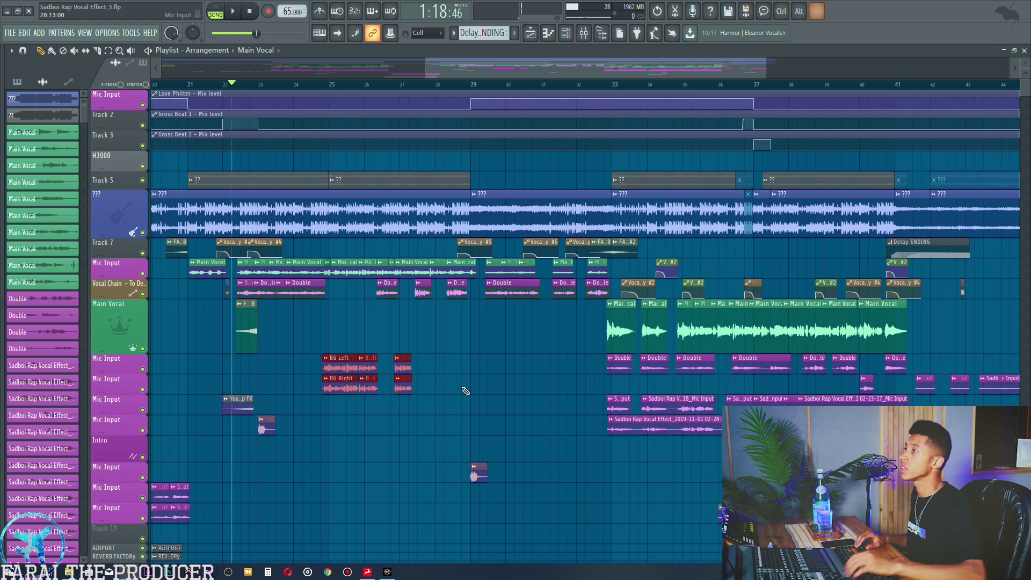
pyautogui.hotkey('shift', 'Down')
pyautogui.hotkey('shift', 'Down')
# - Move the Young Chop FX and scream clips near bar 23 to the track beneath Intro, and the REV VERB clip to the Intro track
pyautogui.moveTo(245, 422); pyautogui.dragTo(294, 449)
pyautogui.hotkey('shift', 'Down')
pyautogui.hotkey('shift', 'Down')
pyautogui.hotkey('shift', 'Down')
pyautogui.keyDown('ctrl'); pyautogui.click(256, 339); pyautogui.keyUp('ctrl')
pyautogui.hotkey('shift', 'Down')
pyautogui.hotkey('shift', 'Down')
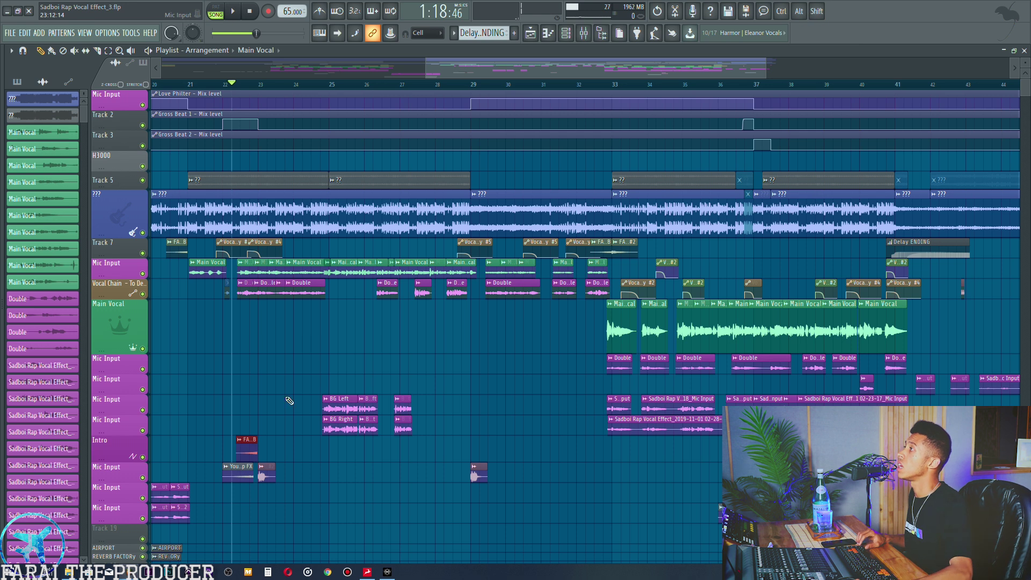
# - Move the effect and scream clips after bar 22 on the Intro track and the tracks beneath it down six tracks
pyautogui.scroll(-2, 293, 410)
pyautogui.scroll(-2, 290, 407)
pyautogui.keyDown('ctrl'); pyautogui.keyDown('shift'); pyautogui.moveTo(240, 368); pyautogui.dragTo(269, 396); pyautogui.keyUp('shift'); pyautogui.keyUp('ctrl')
pyautogui.keyDown('ctrl'); pyautogui.keyDown('shift'); pyautogui.moveTo(462, 375); pyautogui.dragTo(529, 410); pyautogui.keyUp('shift'); pyautogui.keyUp('ctrl')
pyautogui.keyDown('ctrl'); pyautogui.keyDown('shift'); pyautogui.moveTo(784, 391); pyautogui.dragTo(747, 411); pyautogui.keyUp('shift'); pyautogui.keyUp('ctrl')
pyautogui.keyDown('ctrl'); pyautogui.keyDown('shift'); pyautogui.moveTo(947, 388); pyautogui.dragTo(1004, 395); pyautogui.keyUp('shift'); pyautogui.keyUp('ctrl')
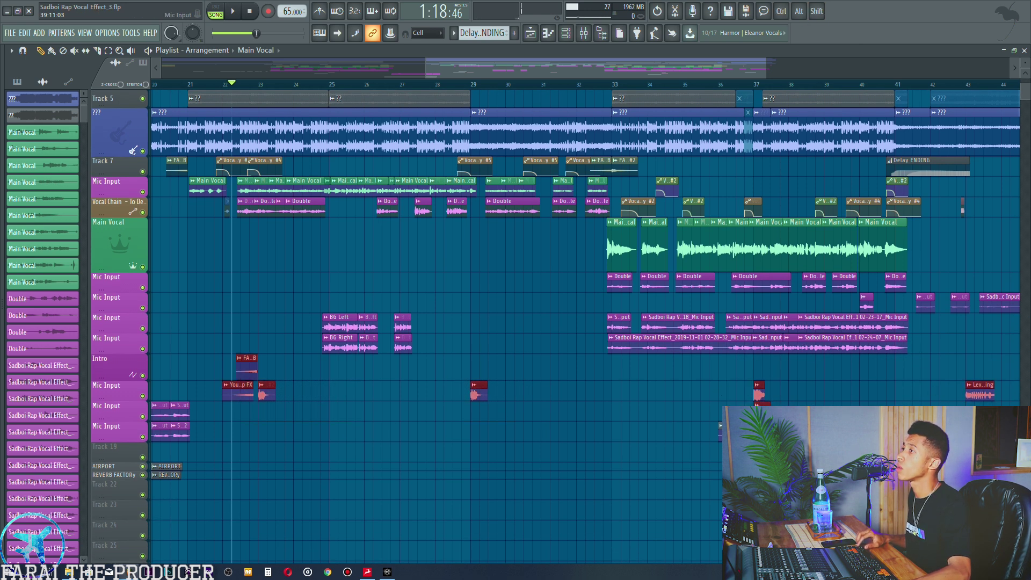
pyautogui.scroll(-1, 752, 408)
pyautogui.keyDown('ctrl'); pyautogui.keyDown('shift'); pyautogui.moveTo(713, 412); pyautogui.dragTo(754, 432); pyautogui.keyUp('shift'); pyautogui.keyUp('ctrl')
pyautogui.hotkey('shift', 'Down')
pyautogui.hotkey('shift', 'Down')
pyautogui.hotkey('shift', 'Down')
pyautogui.hotkey('shift', 'Down')
pyautogui.hotkey('shift', 'Down')
pyautogui.hotkey('shift', 'Down')
pyautogui.click(673, 396)
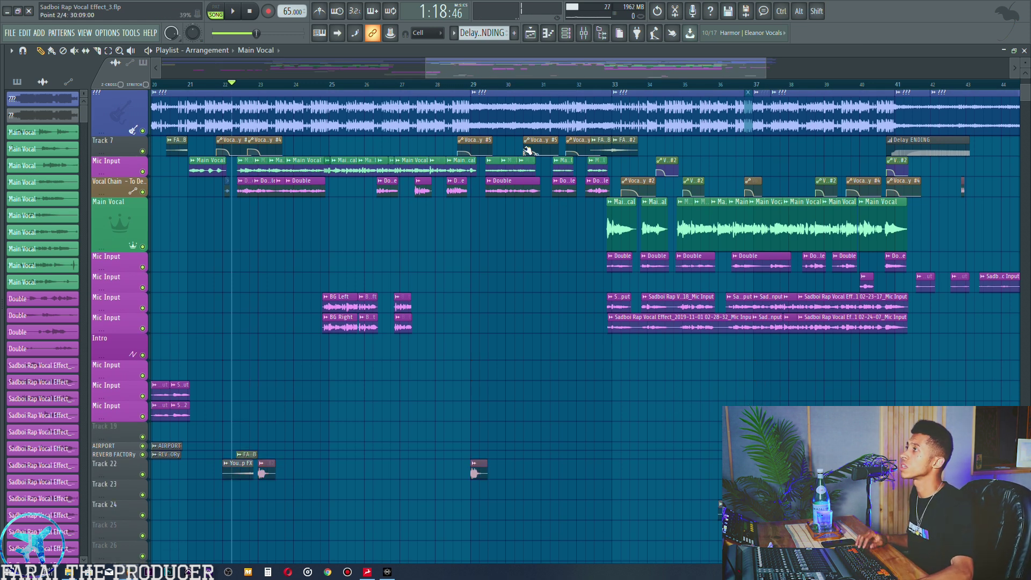
# - Copy the name BG Left from the background vocal clip just before bar 25
pyautogui.scroll(-5, 431, 86)
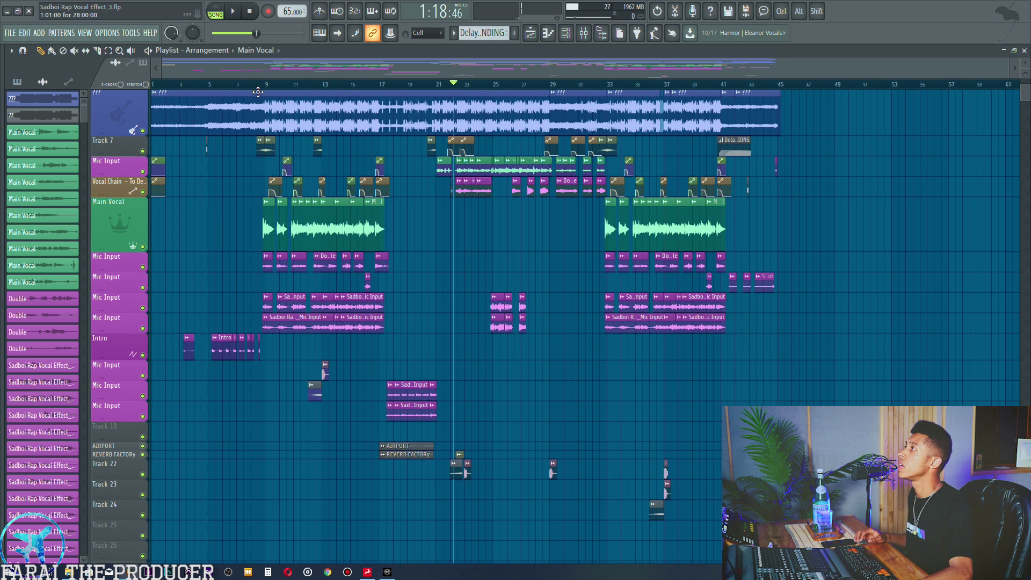
pyautogui.scroll(3, 259, 88)
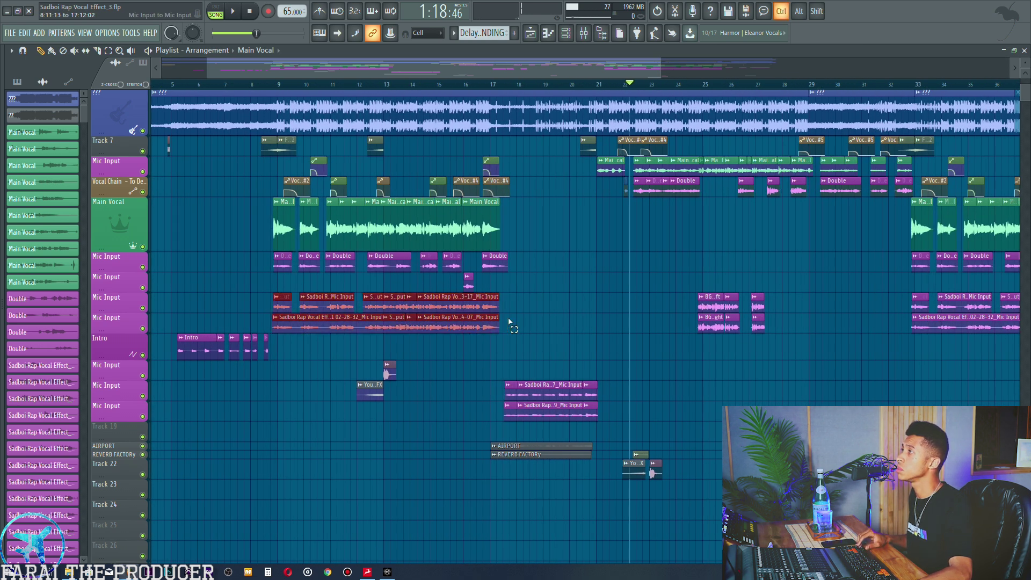
pyautogui.click(703, 299)
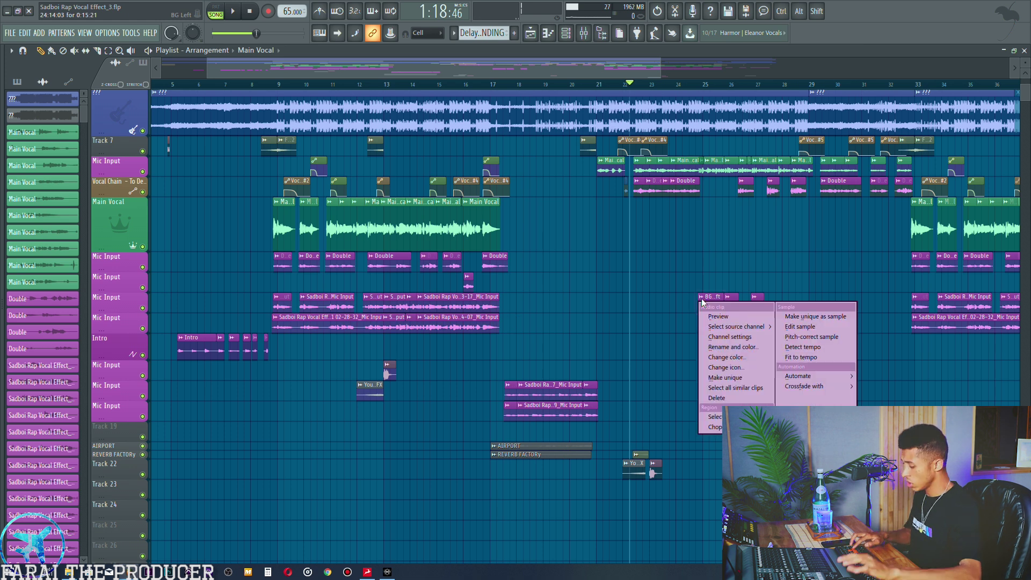
pyautogui.press('r')
pyautogui.hotkey('ctrl', 'c')
pyautogui.press('Return')
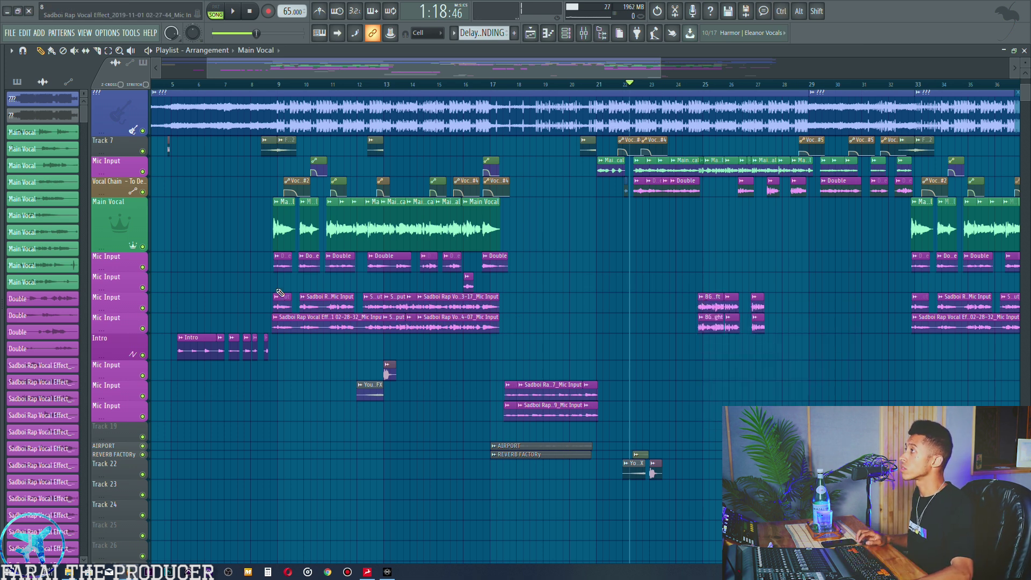
# - Rename the first two background vocal clips from bar 9 on the upper background track as BG Left
pyautogui.press('F2')
pyautogui.write('BG Left')
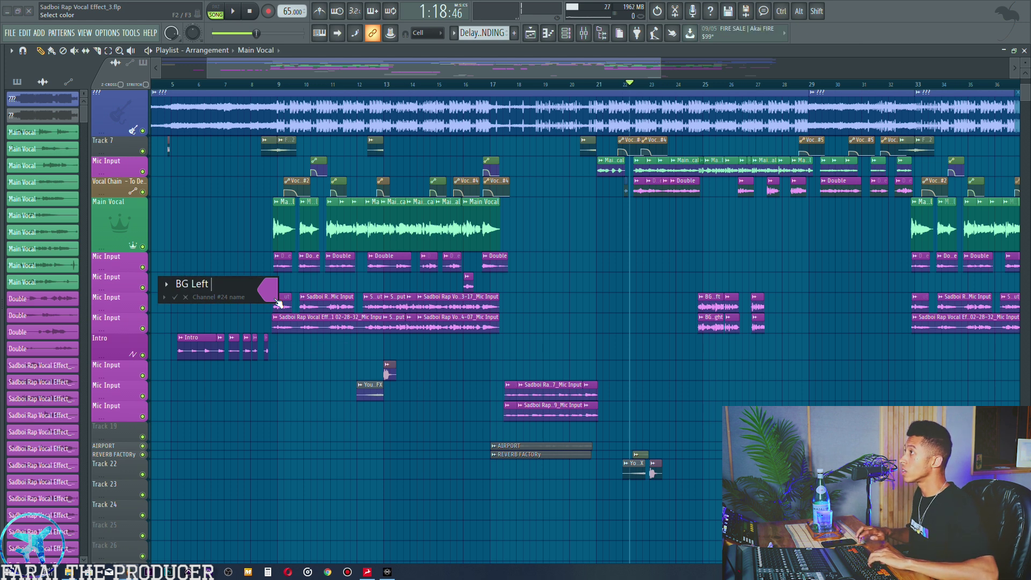
pyautogui.press('Return')
pyautogui.click(303, 297)
pyautogui.click(307, 305)
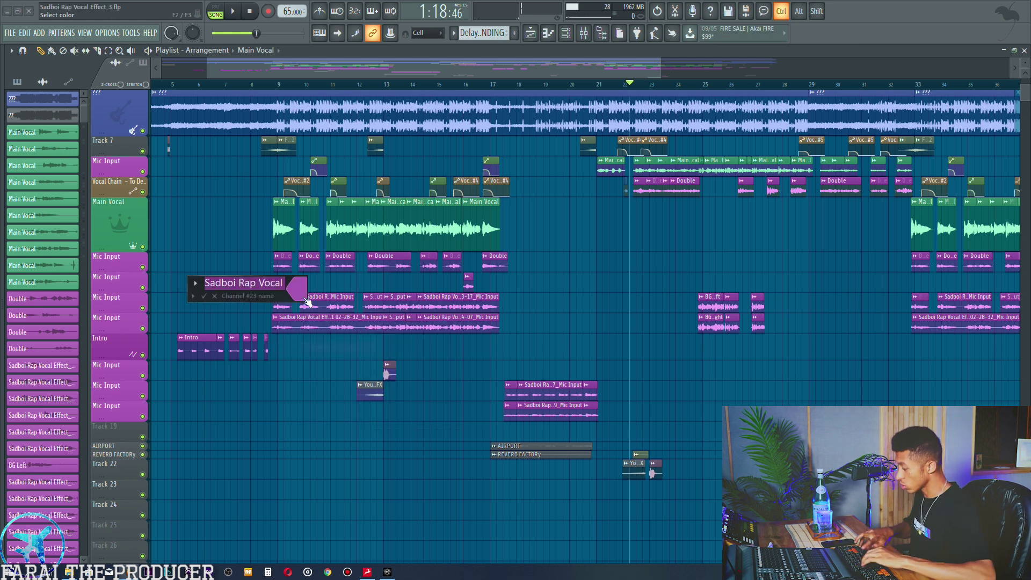
pyautogui.write('BG Left')
pyautogui.press('Return')
# - Rename the next unnamed background clips on the upper background track, starting just after bar 12, as BG Left
pyautogui.click(374, 297)
pyautogui.click(378, 305)
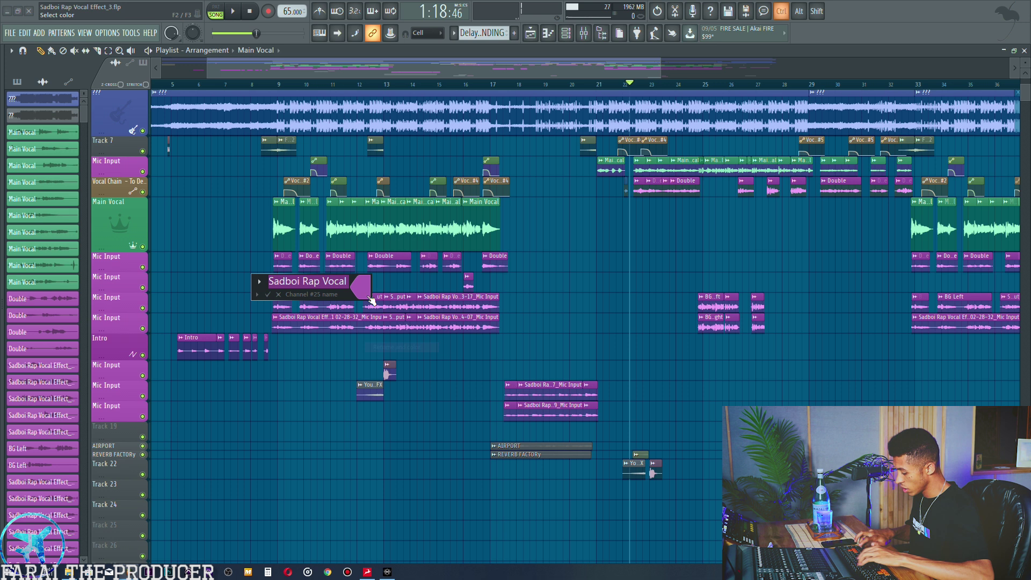
pyautogui.write('BG Left')
pyautogui.press('Return')
pyautogui.click(390, 298)
pyautogui.click(395, 307)
pyautogui.write('BG Left')
pyautogui.press('Return')
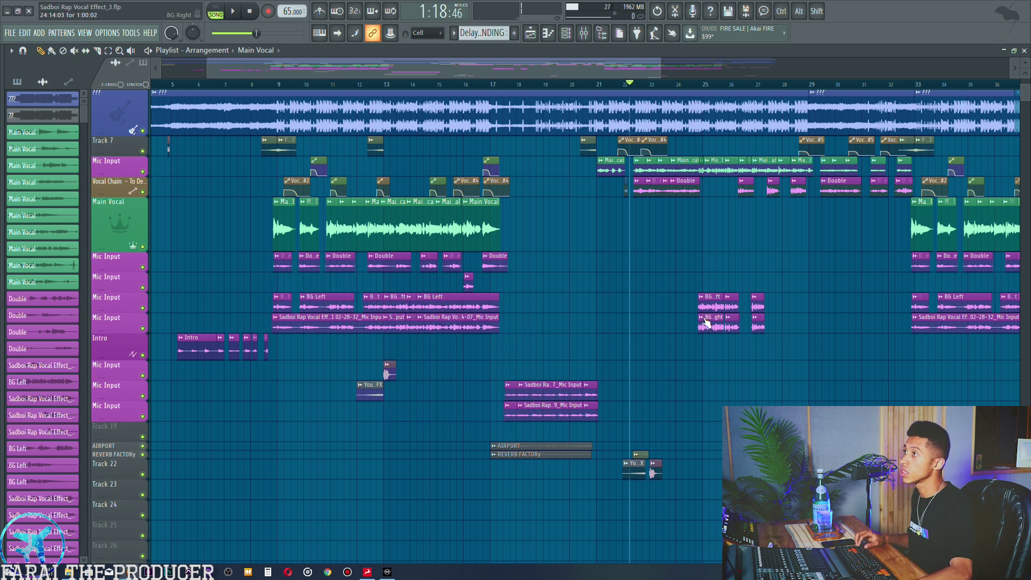
# - Copy the name BG Right from the clip at bar 25 and give it to the clips under BG Left between bars 9 and 17
pyautogui.click(706, 321)
pyautogui.click(708, 322)
pyautogui.press('Return')
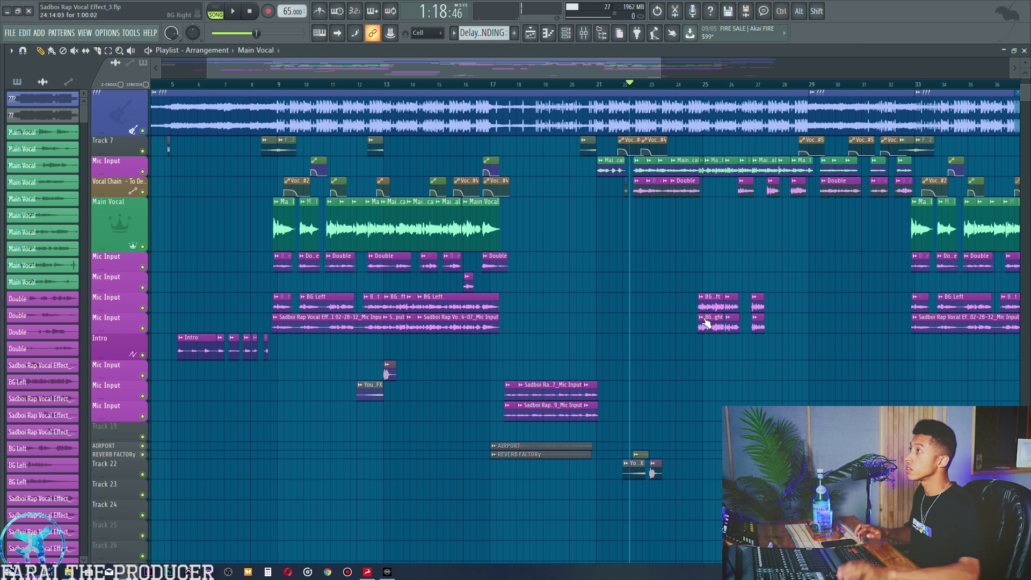
pyautogui.click(276, 320)
pyautogui.press('r')
pyautogui.hotkey('ctrl', 'v')
pyautogui.press('Return')
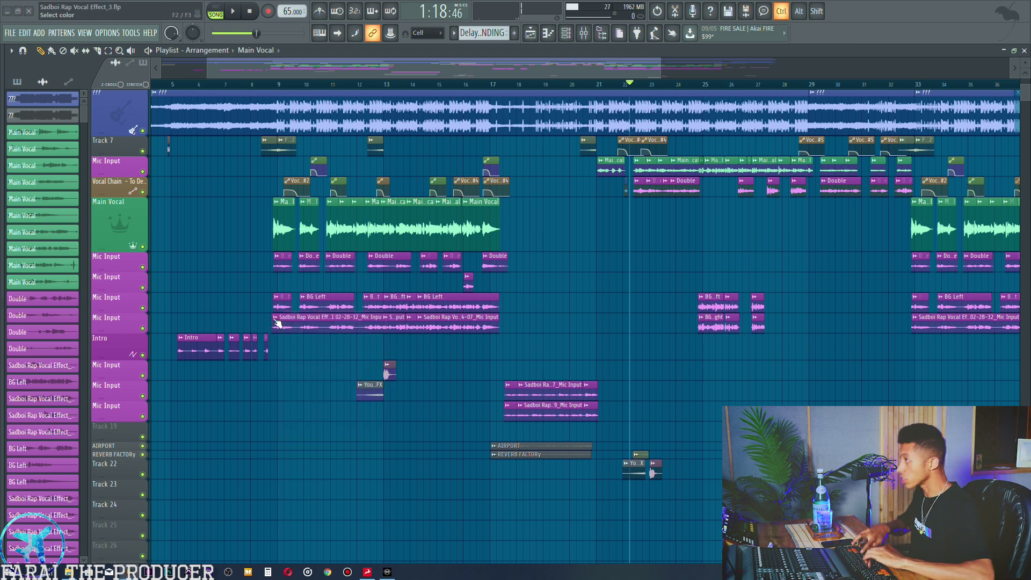
pyautogui.click(386, 319)
pyautogui.click(387, 324)
pyautogui.hotkey('ctrl', 'v')
pyautogui.press('Return')
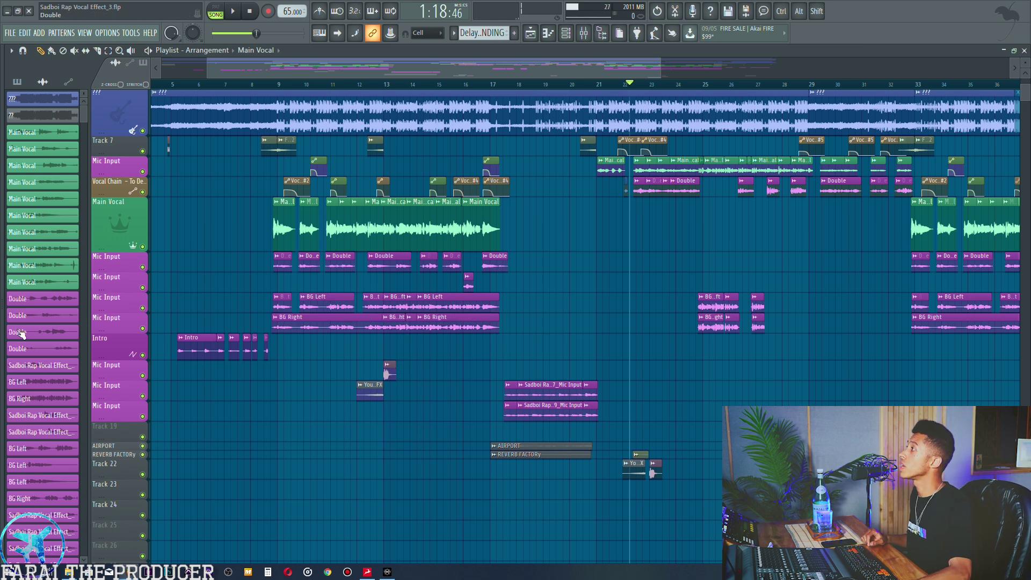
# - Select all the BG Left and BG Right clips in the clip list and set both of their gradient colors to blue
pyautogui.scroll(-3, 49, 266)
pyautogui.click(45, 295)
pyautogui.keyDown('ctrl'); pyautogui.click(46, 311); pyautogui.keyUp('ctrl')
pyautogui.scroll(-5, 48, 290)
pyautogui.keyDown('ctrl'); pyautogui.click(52, 271); pyautogui.keyUp('ctrl')
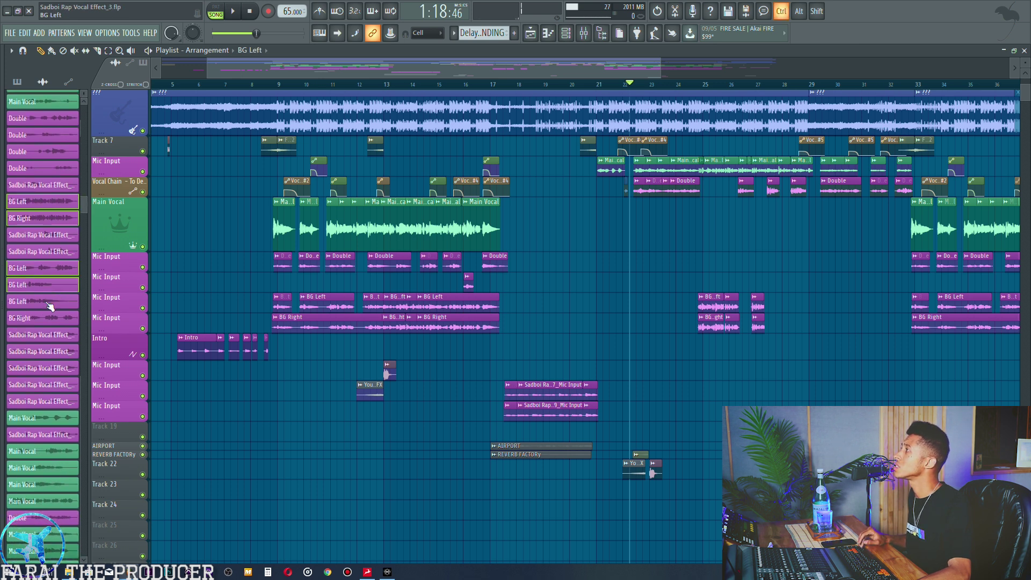
pyautogui.scroll(-15, 51, 324)
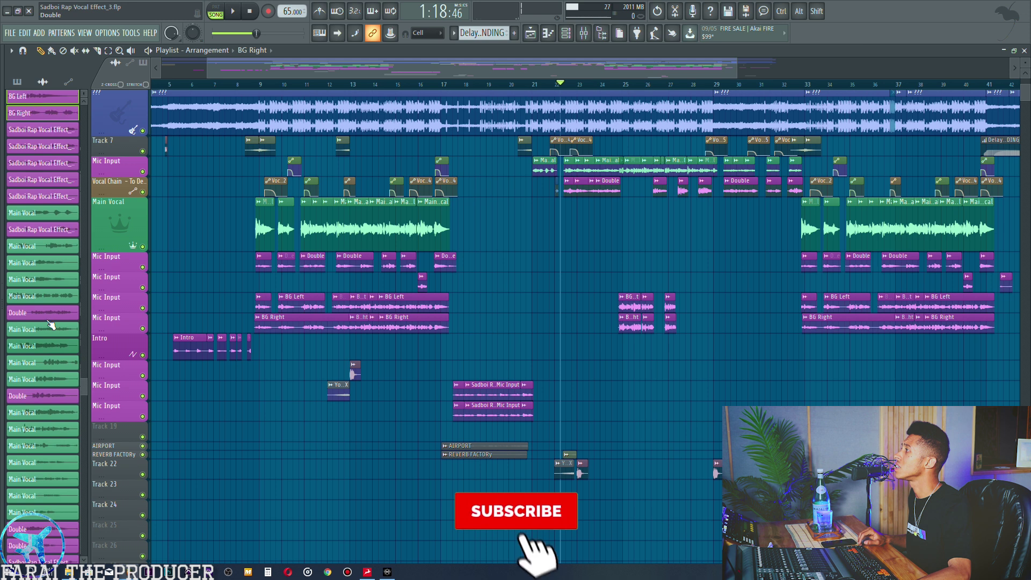
pyautogui.scroll(-5, 51, 325)
pyautogui.keyDown('ctrl'); pyautogui.click(44, 339); pyautogui.keyUp('ctrl')
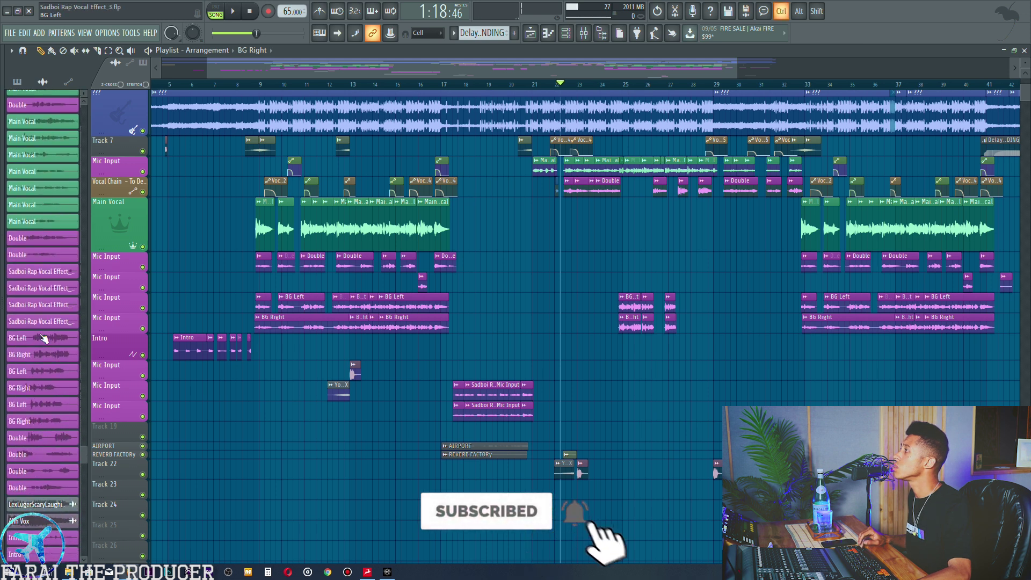
pyautogui.keyDown('ctrl'); pyautogui.click(39, 359); pyautogui.keyUp('ctrl')
pyautogui.keyDown('ctrl'); pyautogui.click(42, 371); pyautogui.keyUp('ctrl')
pyautogui.keyDown('ctrl'); pyautogui.click(42, 388); pyautogui.keyUp('ctrl')
pyautogui.keyDown('ctrl'); pyautogui.click(41, 404); pyautogui.keyUp('ctrl')
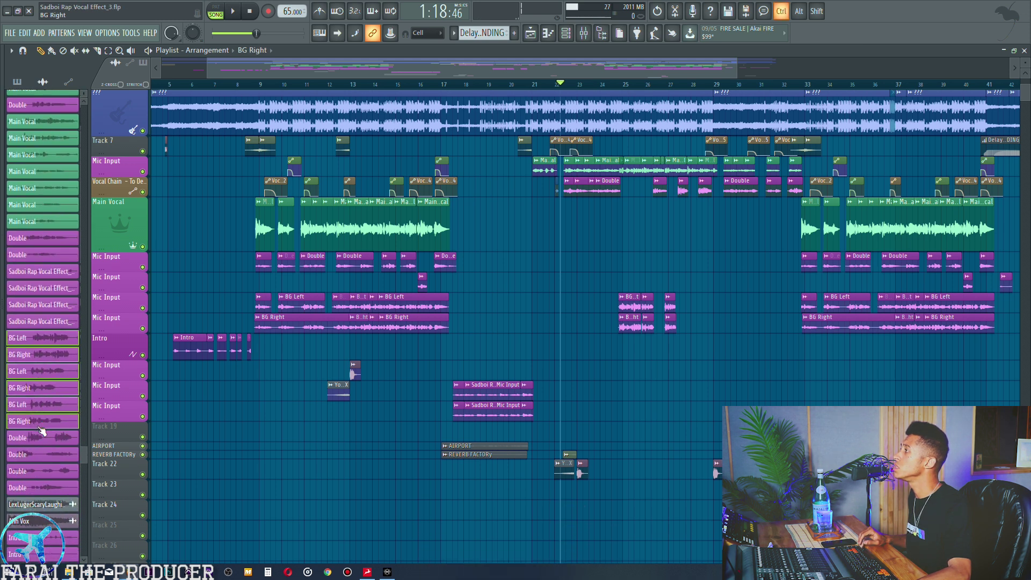
pyautogui.scroll(-5, 42, 429)
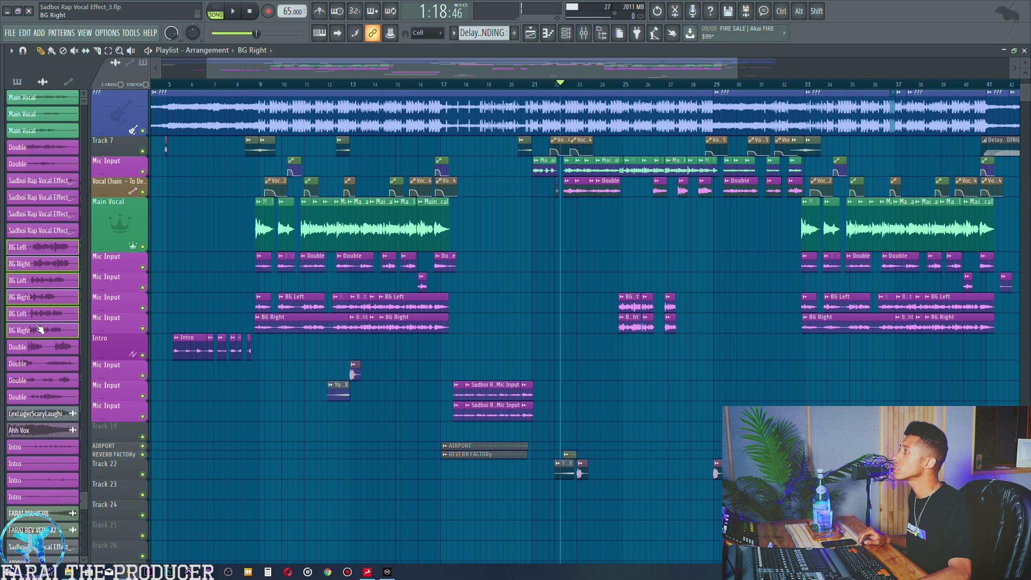
pyautogui.rightClick(39, 328)
pyautogui.click(88, 376)
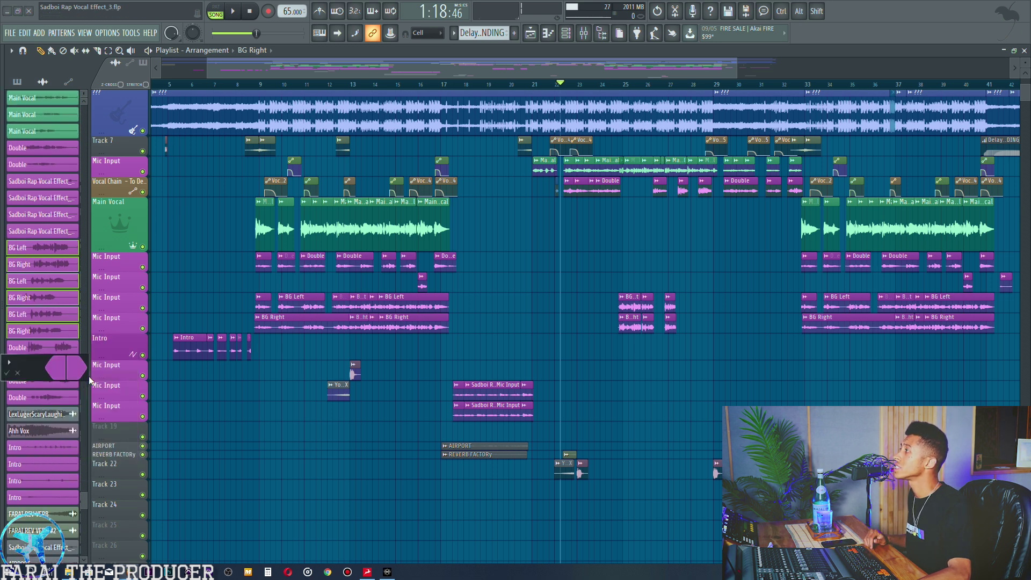
pyautogui.click(57, 370)
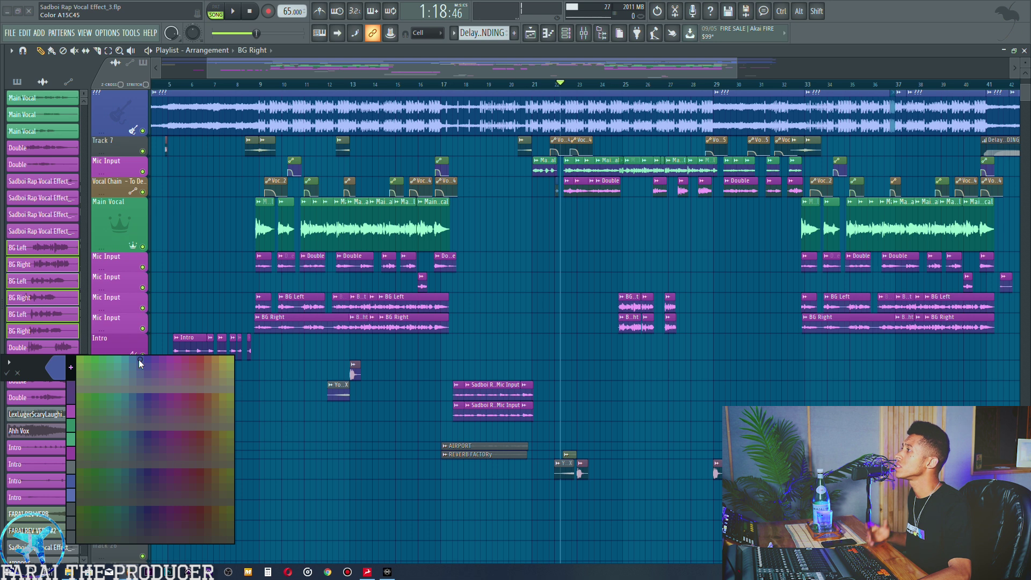
pyautogui.click(139, 359)
pyautogui.click(72, 369)
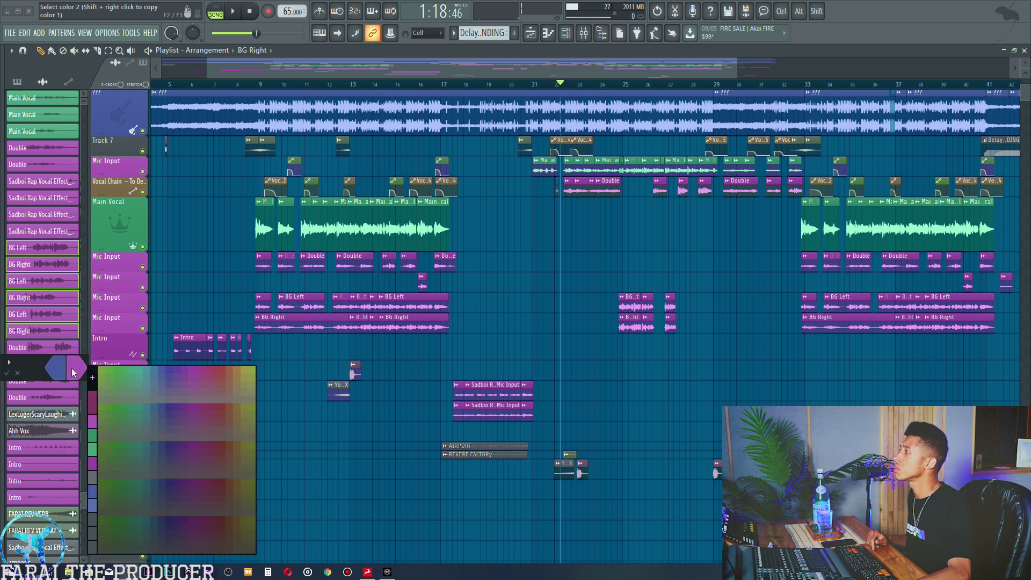
pyautogui.click(95, 493)
pyautogui.press('Return')
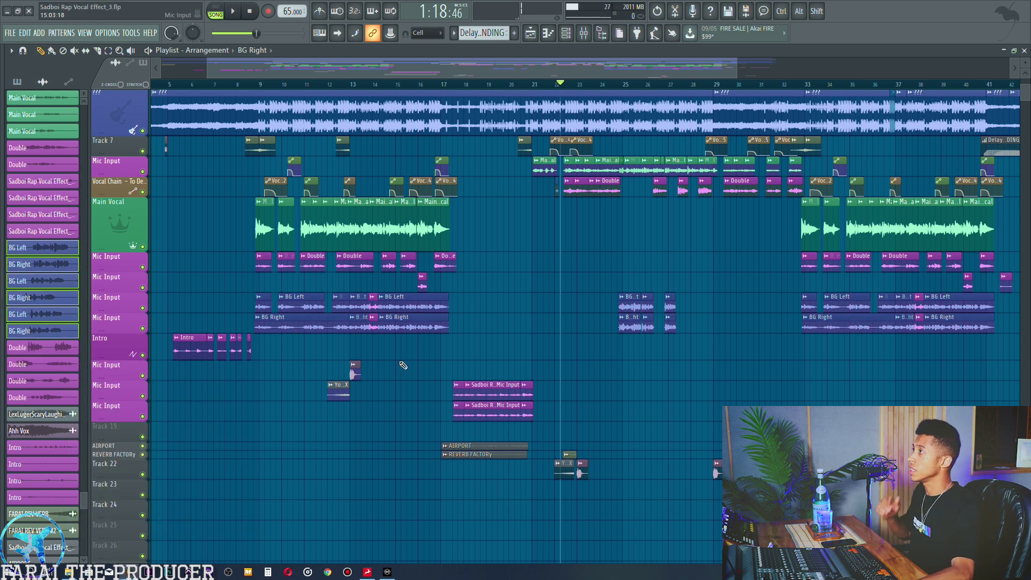
# - Move the single vocal clip near bar 16 up one track, in line with the Double clips beneath Main Vocal
pyautogui.scroll(3, 476, 343)
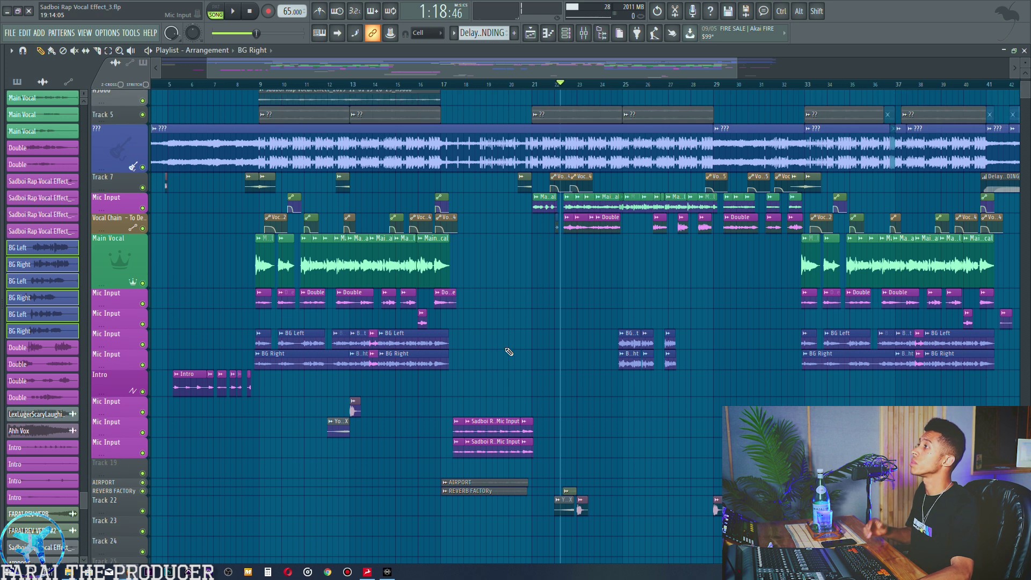
pyautogui.hotkey('shift', 'Up')
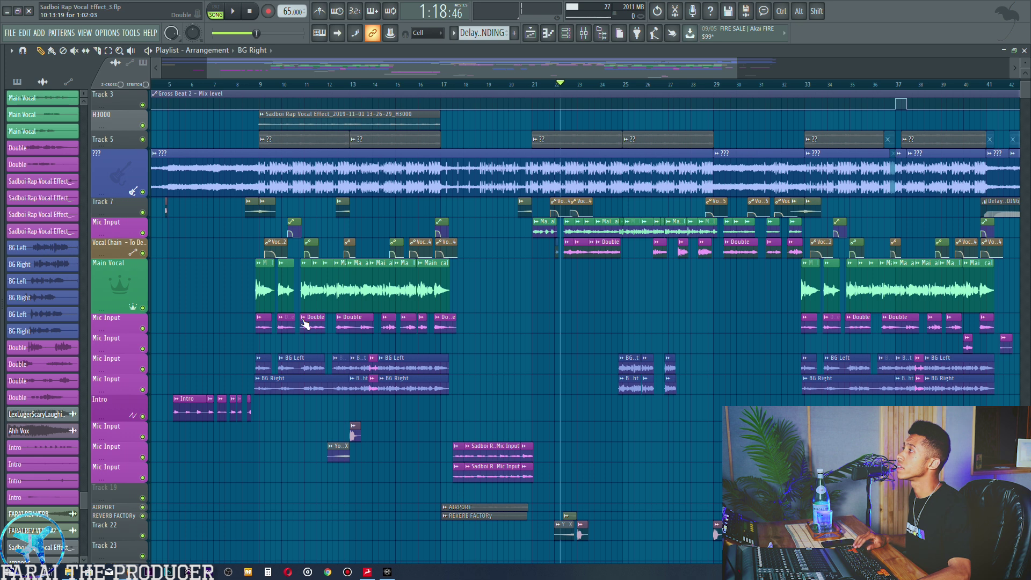
# - Select every Double clip throughout the clip list
pyautogui.scroll(-10, 32, 247)
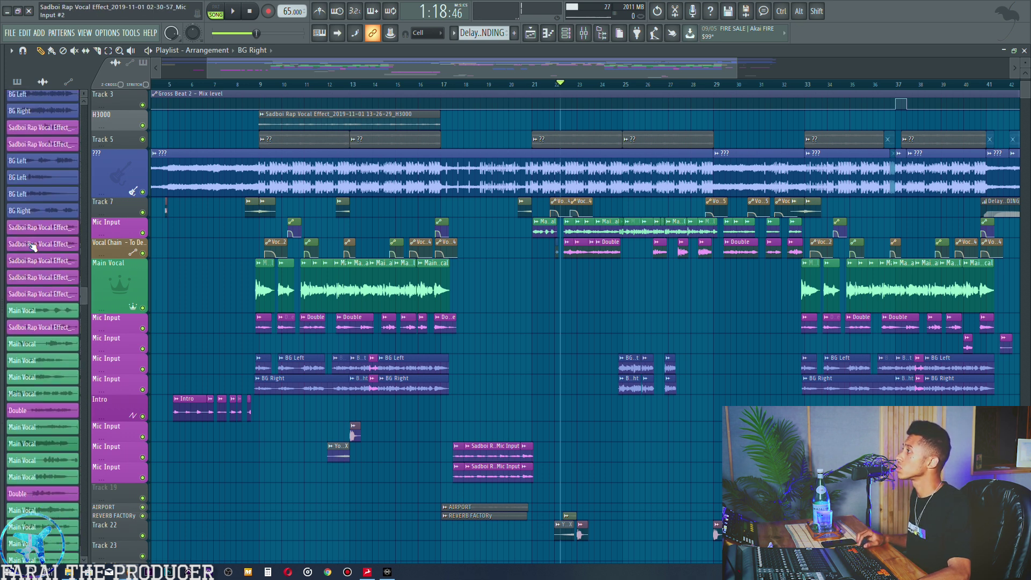
pyautogui.scroll(10, 32, 247)
pyautogui.click(52, 302)
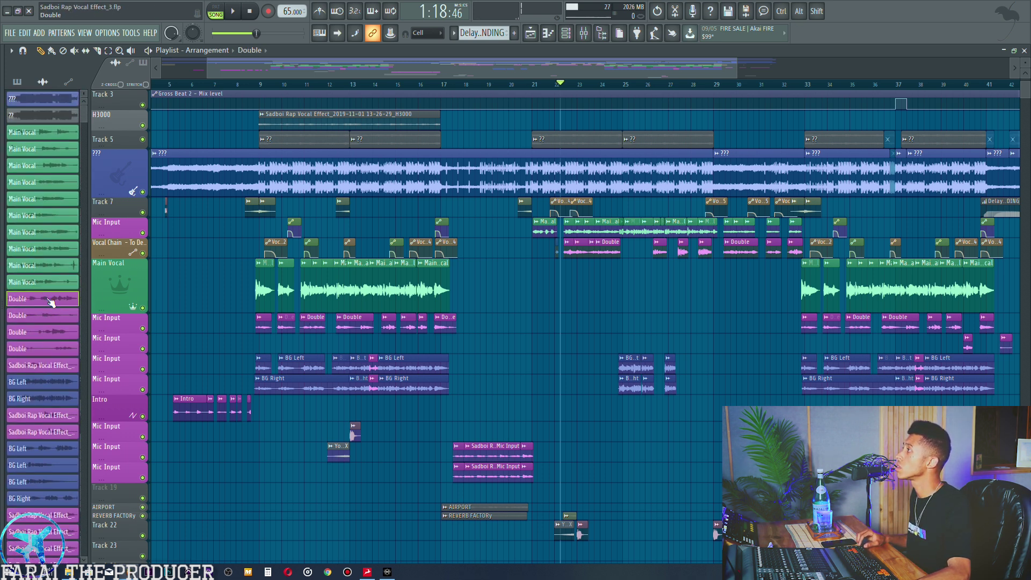
pyautogui.scroll(-10, 46, 344)
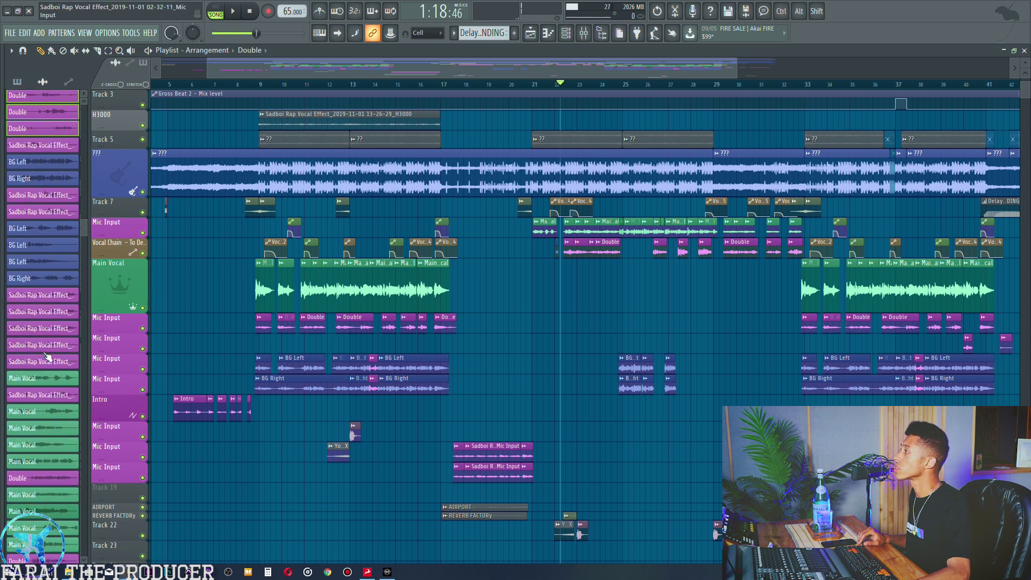
pyautogui.scroll(-10, 38, 371)
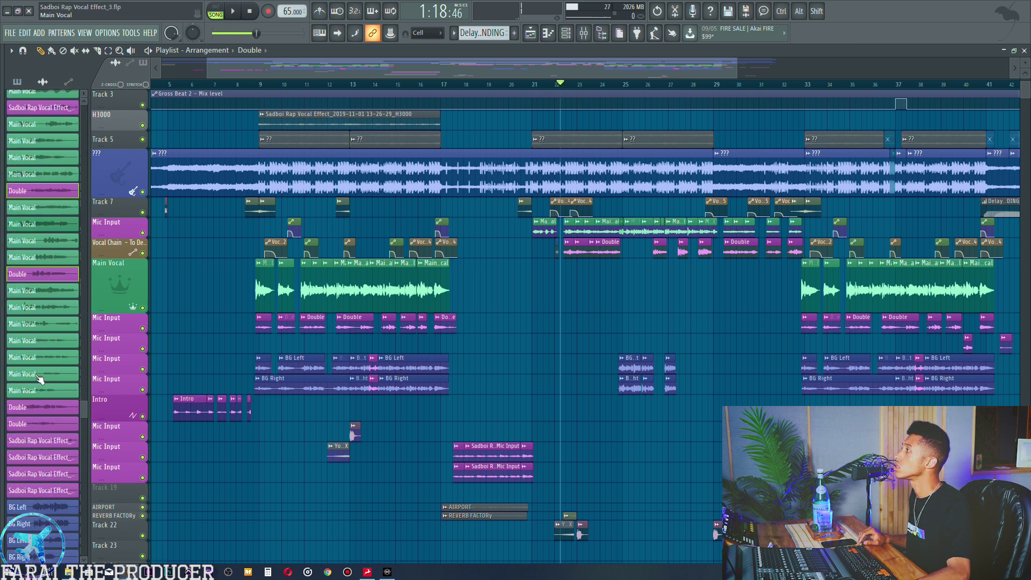
pyautogui.scroll(-10, 35, 344)
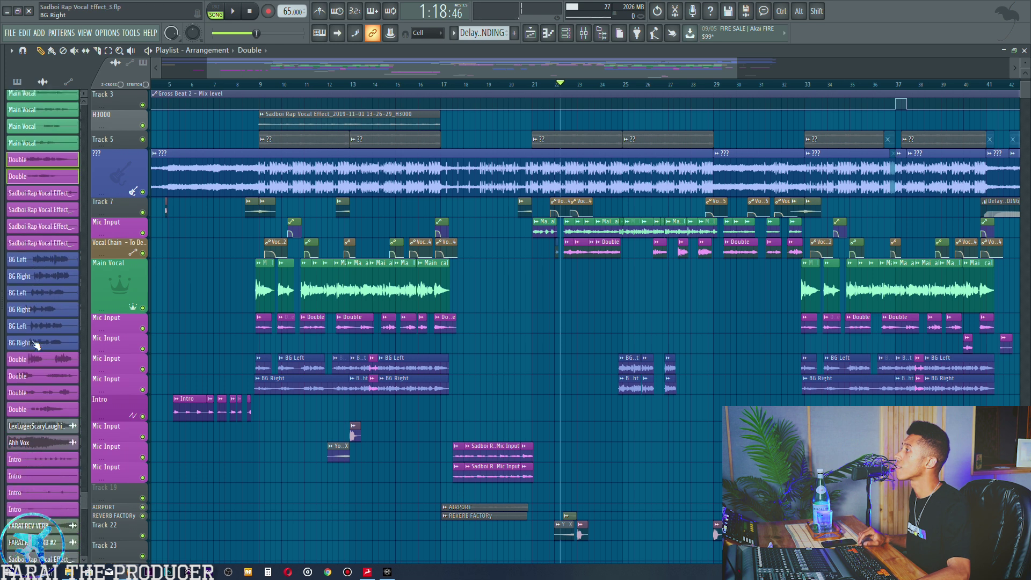
pyautogui.scroll(-5, 40, 376)
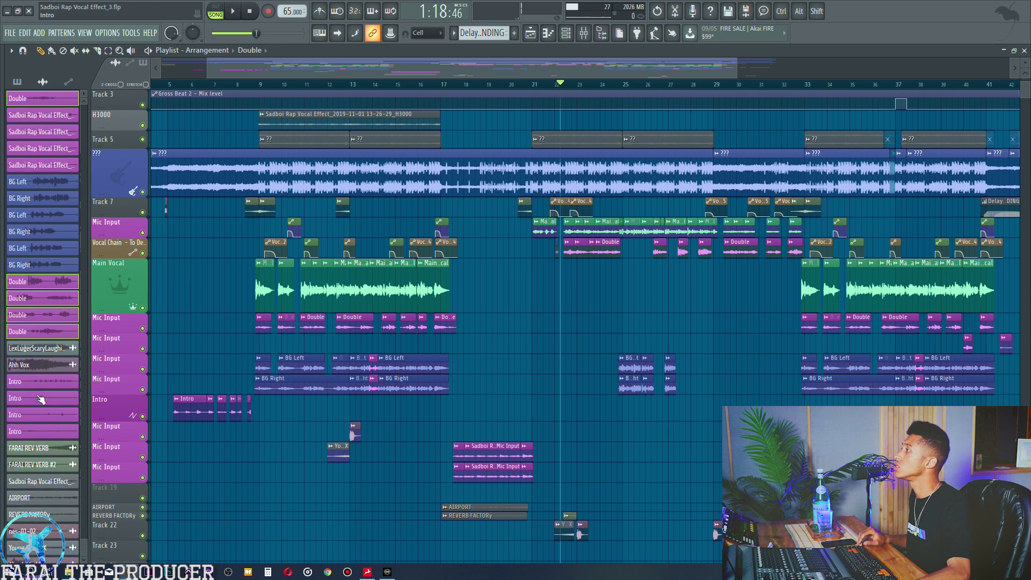
# - Color the selected Double clips with an orange-to-golden-brown gradient
pyautogui.rightClick(32, 298)
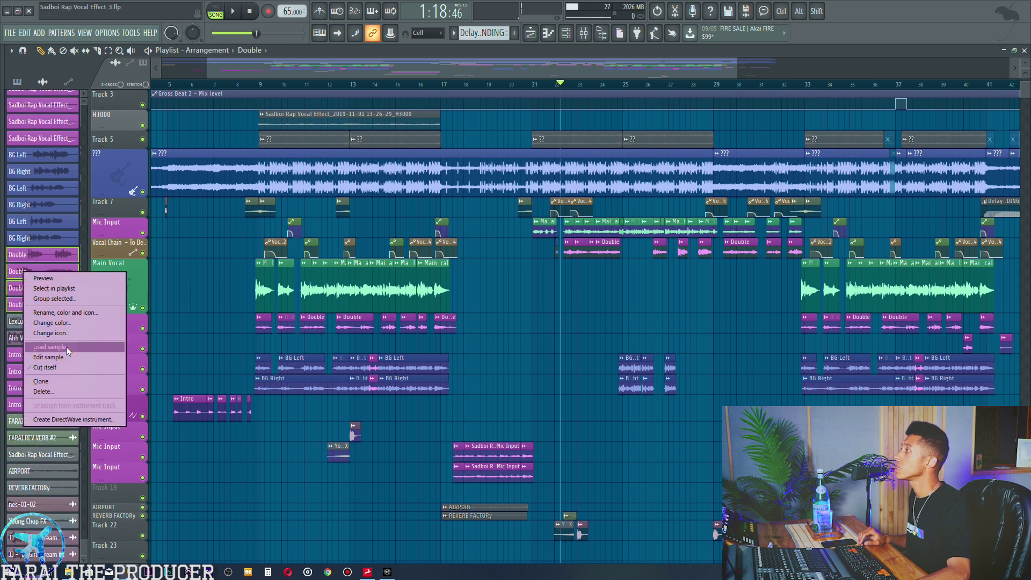
pyautogui.click(49, 324)
pyautogui.click(65, 316)
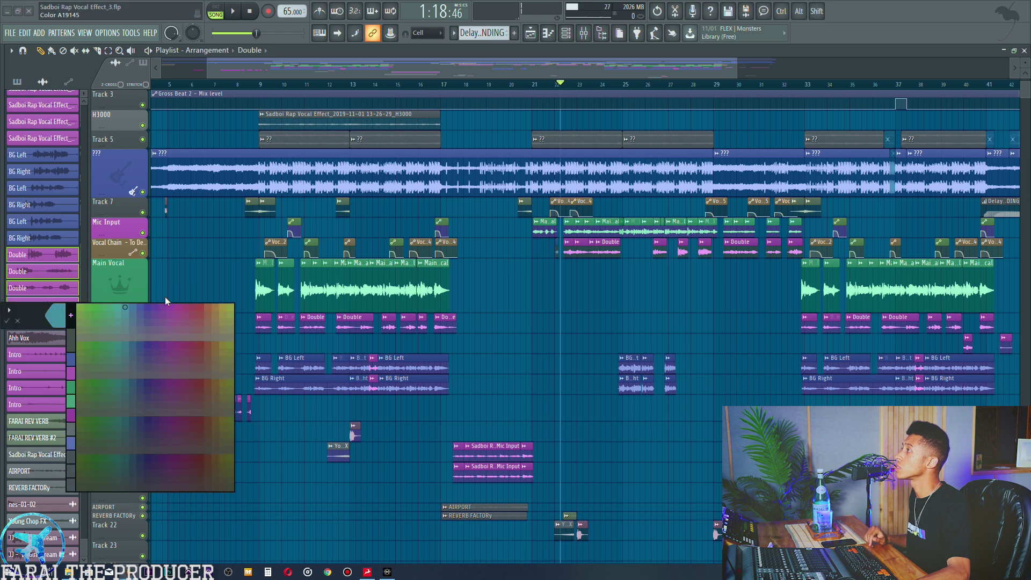
pyautogui.click(205, 307)
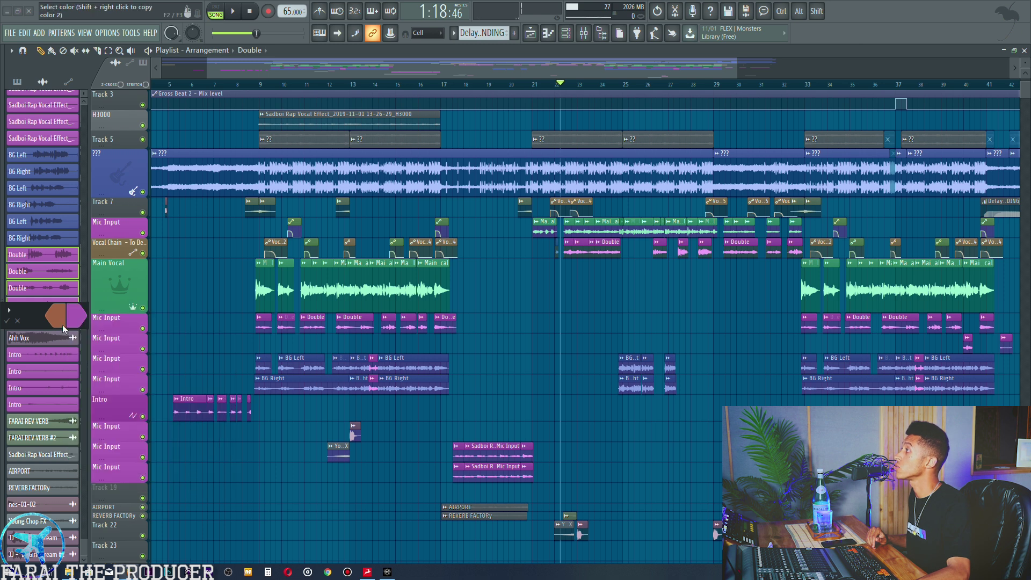
pyautogui.click(79, 317)
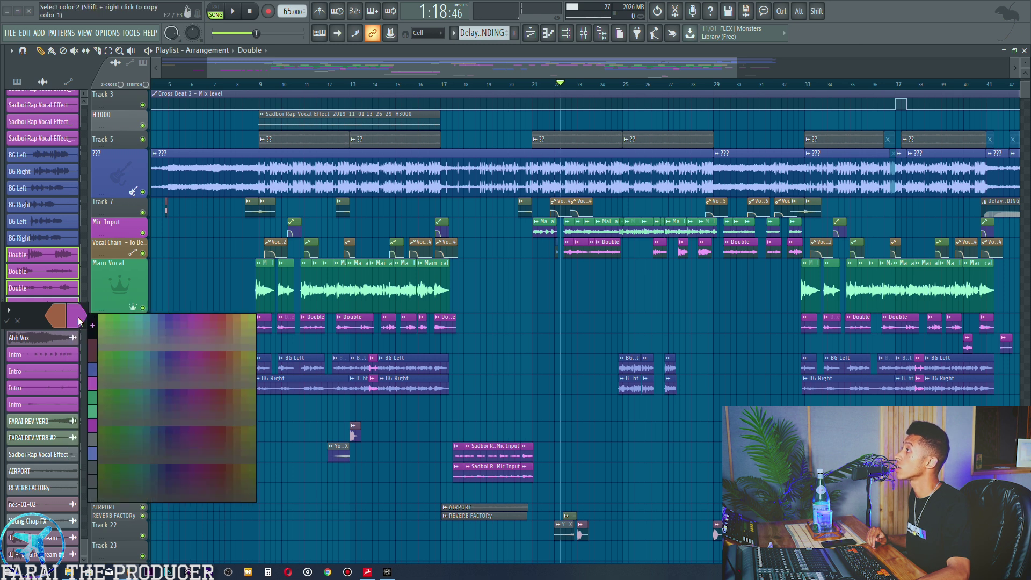
pyautogui.click(237, 318)
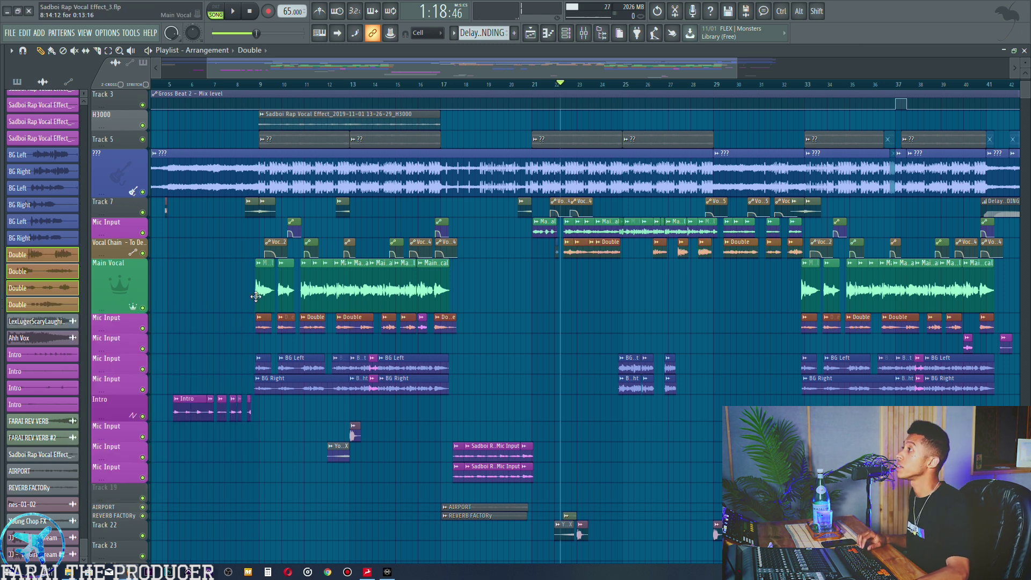
# - Recolor the selected Double clips by setting both gradient colors to purple
pyautogui.rightClick(54, 268)
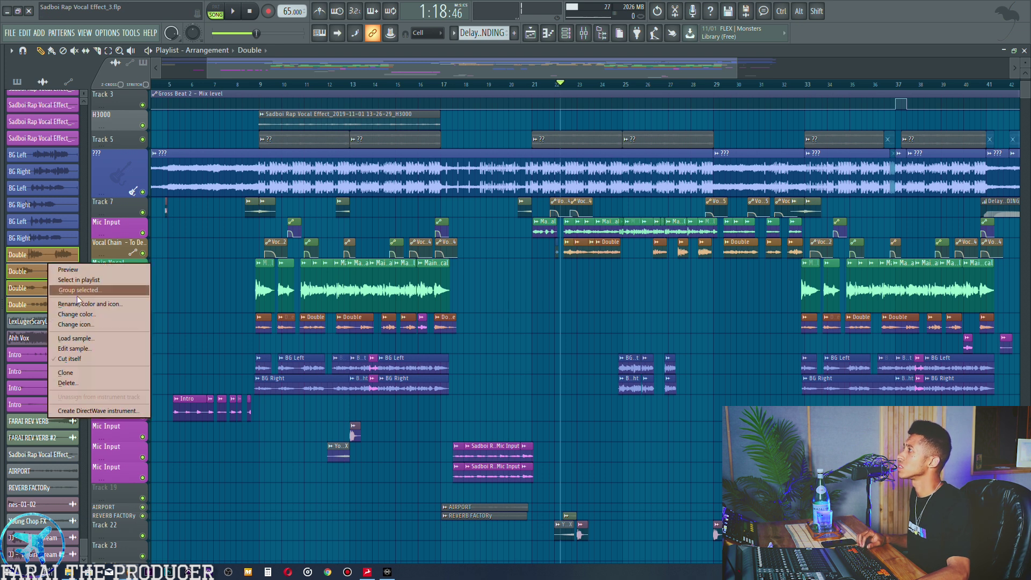
pyautogui.click(78, 314)
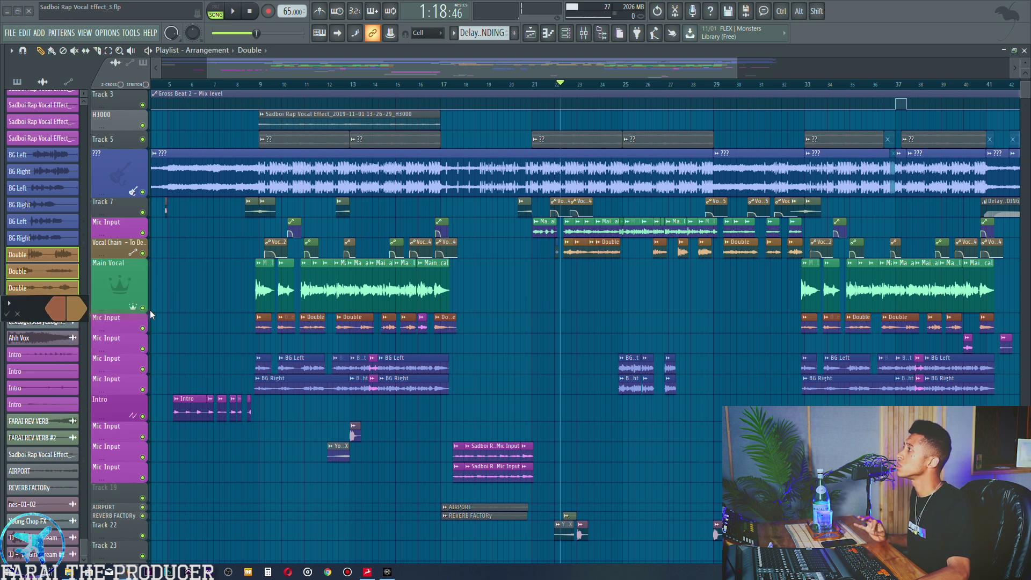
pyautogui.click(154, 300)
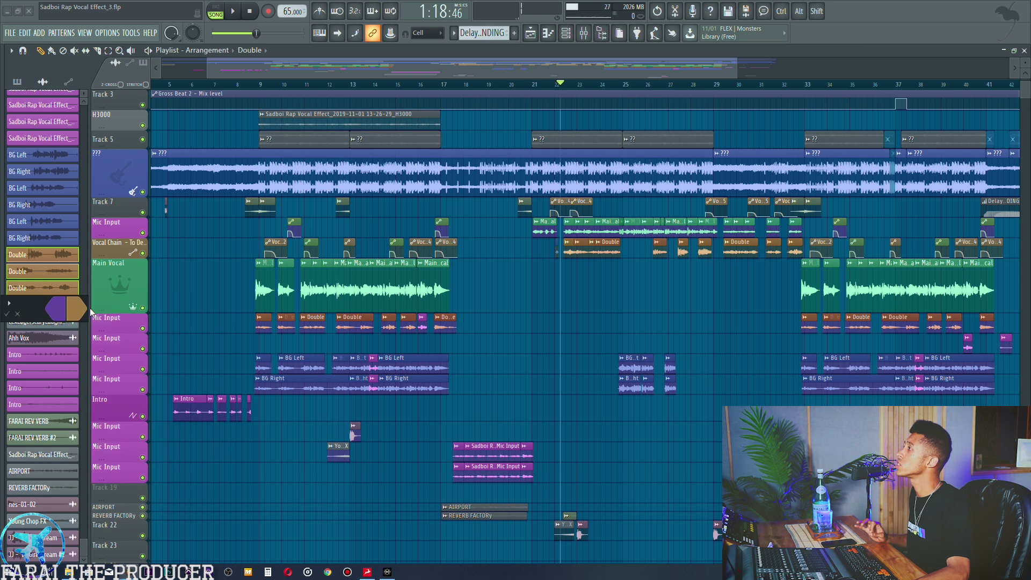
pyautogui.click(78, 309)
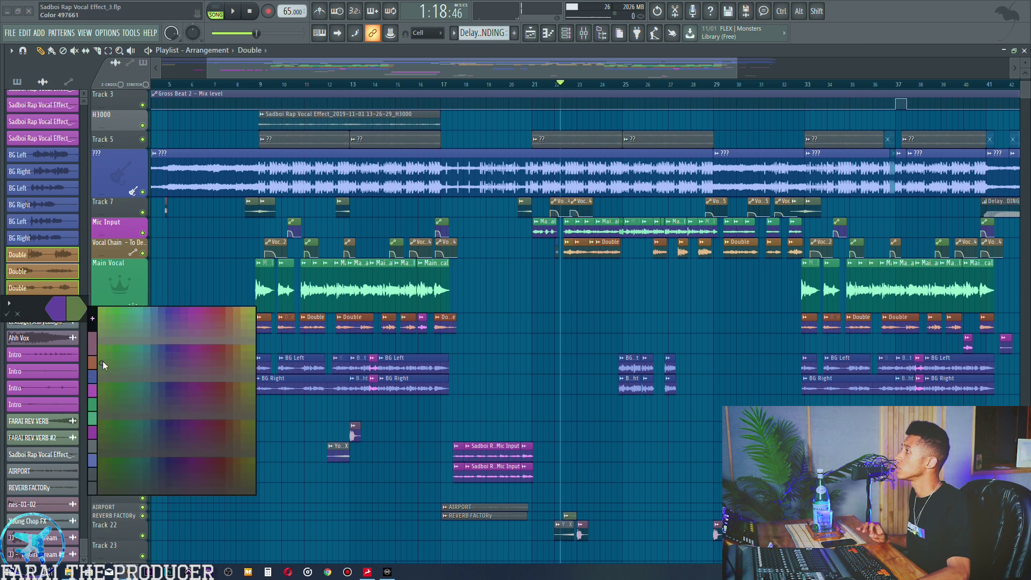
pyautogui.click(175, 310)
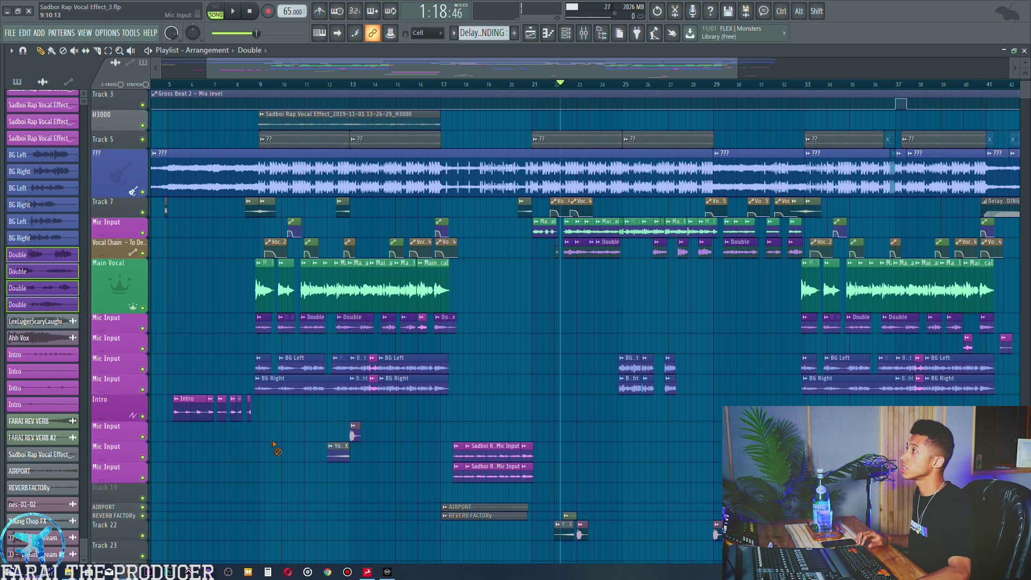
# - Rename the pink clip near bar 13 on the upper background-vocal track to BG Left and color it blue
pyautogui.click(372, 357)
pyautogui.click(375, 363)
pyautogui.write('BG Left')
pyautogui.click(373, 362)
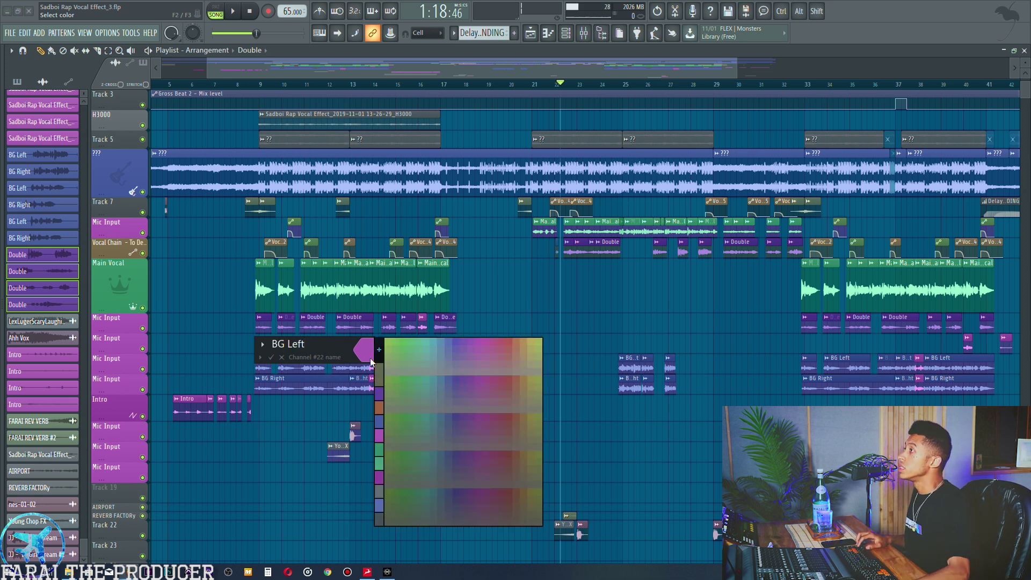
pyautogui.click(386, 418)
pyautogui.press('Return')
# - Rename the matching pink clip near bar 13 on the track below to BG Right and color it blue
pyautogui.rightClick(373, 380)
pyautogui.write('rBG Rig')
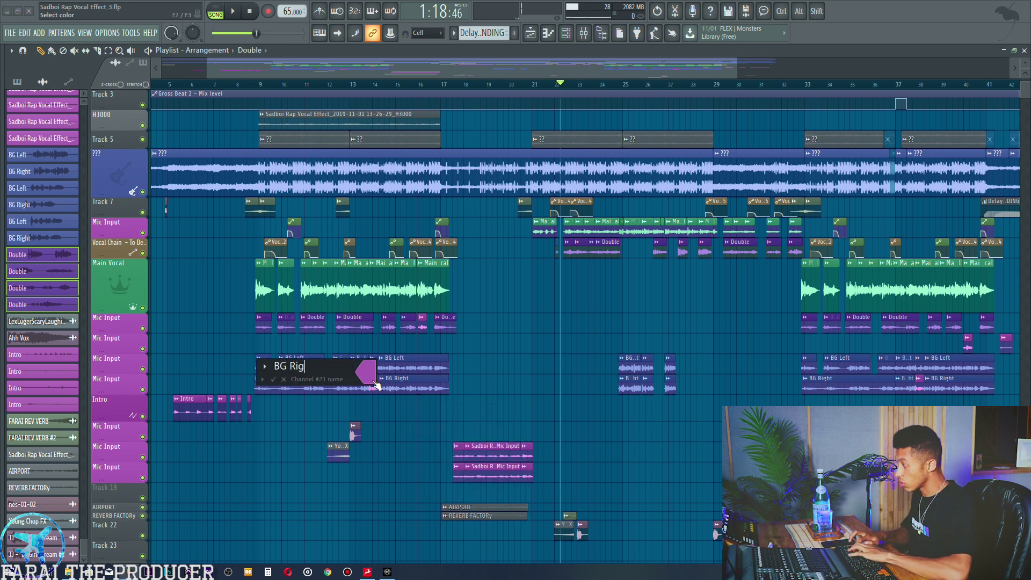
pyautogui.write('ht')
pyautogui.press('Return')
pyautogui.rightClick(372, 380)
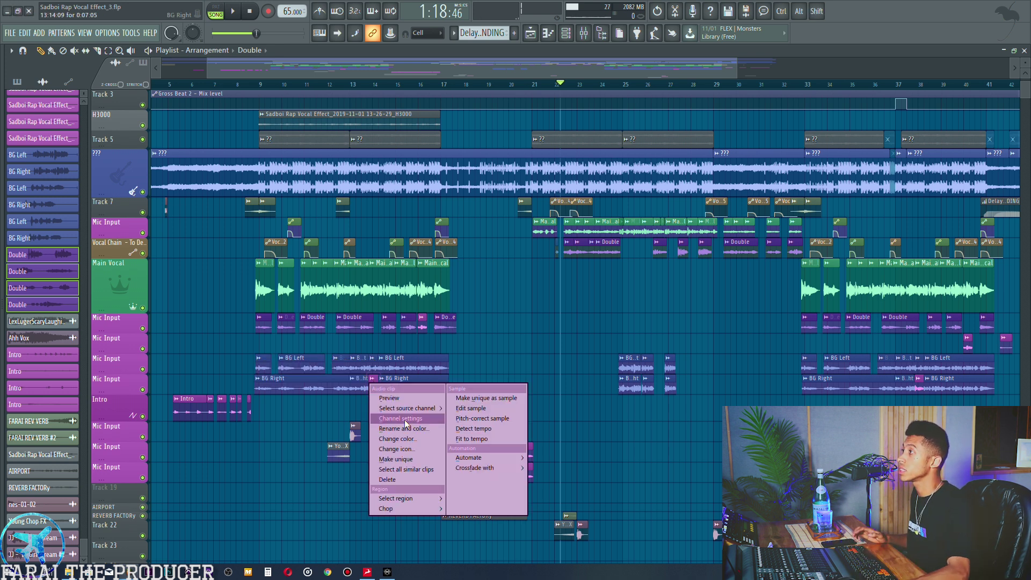
pyautogui.click(425, 436)
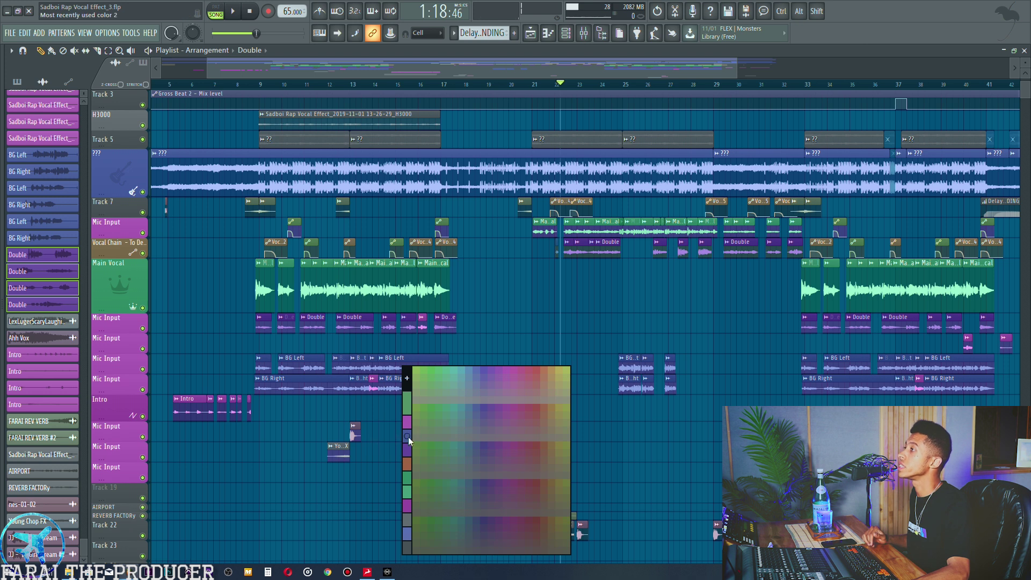
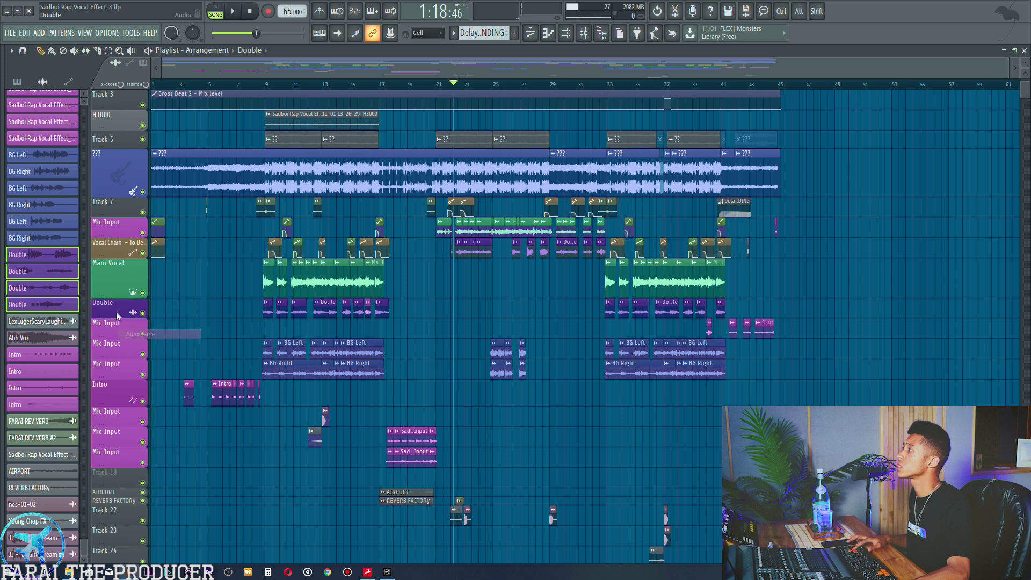
# - Auto-name the two background-vocal tracks after their BG Left and BG Right clips
pyautogui.rightClick(121, 347)
pyautogui.press('a')
pyautogui.rightClick(122, 368)
pyautogui.press('a')
pyautogui.moveTo(122, 371); pyautogui.dragTo(124, 371)
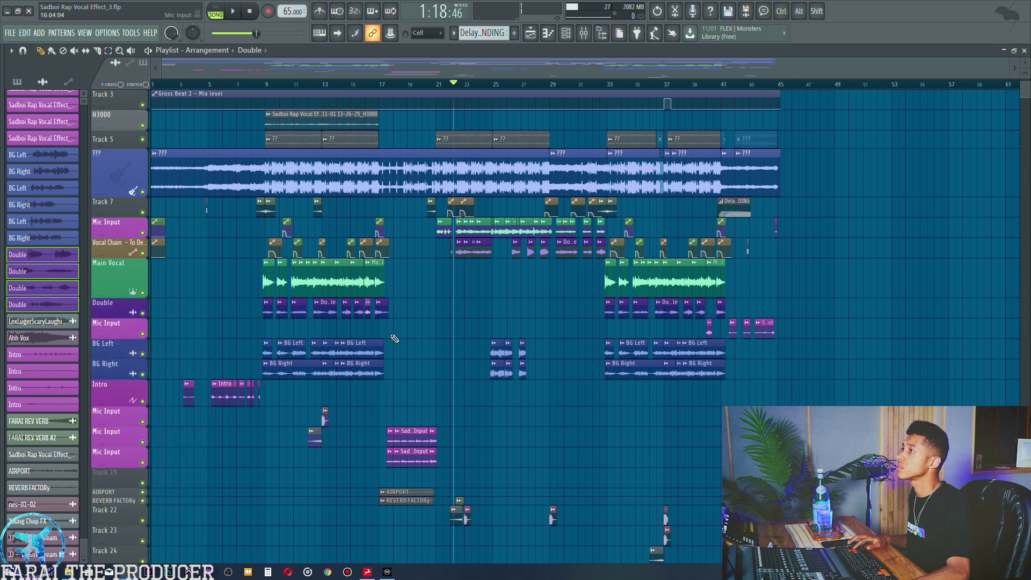
# - Move the clips between about bars 40 and 44 from the track under Double down to the Intro track
pyautogui.moveTo(701, 332); pyautogui.dragTo(769, 330)
pyautogui.hotkey('shift', 'Down')
pyautogui.hotkey('shift', 'Down')
pyautogui.hotkey('shift', 'Down')
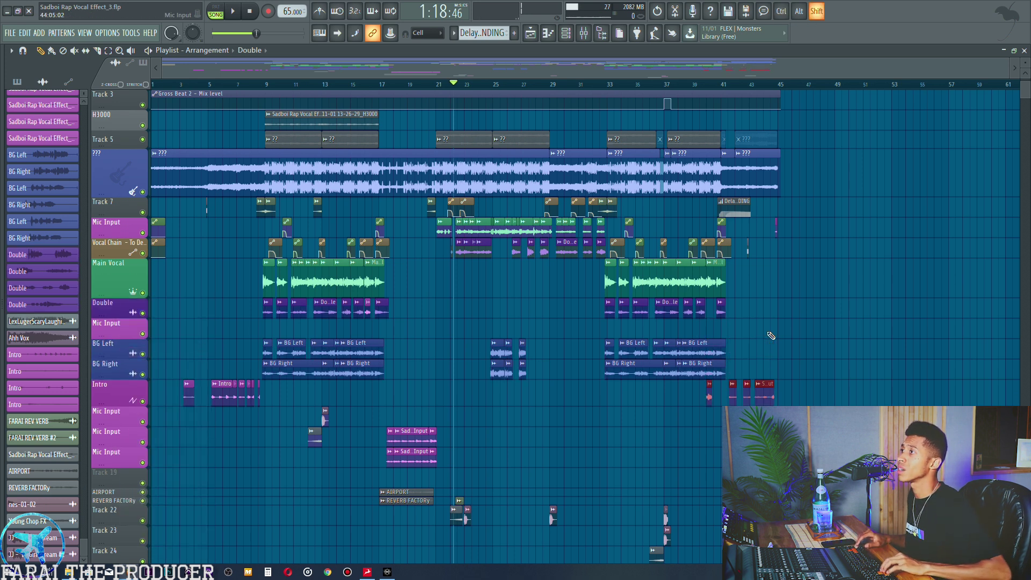
pyautogui.hotkey('ctrl', 'd')
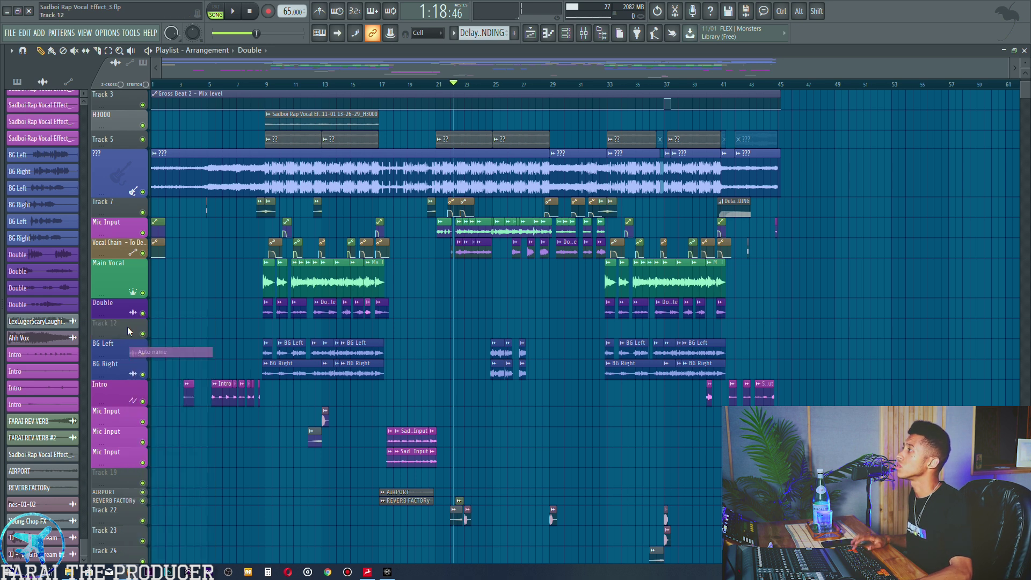
# - Delete the empty track between Double and BG Left and make the Double track slightly taller
pyautogui.rightClick(129, 323)
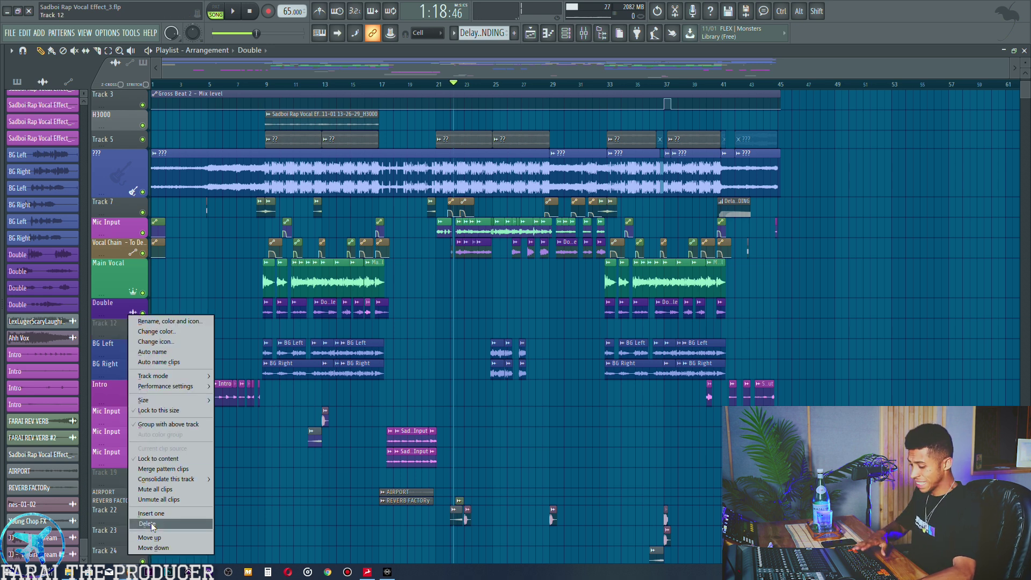
pyautogui.click(152, 525)
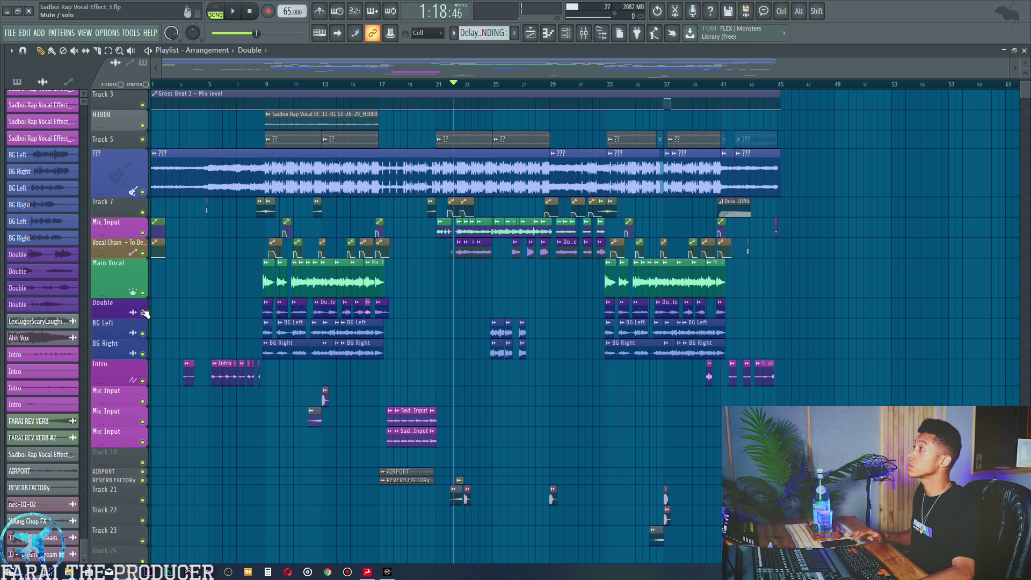
pyautogui.moveTo(117, 313); pyautogui.dragTo(153, 333)
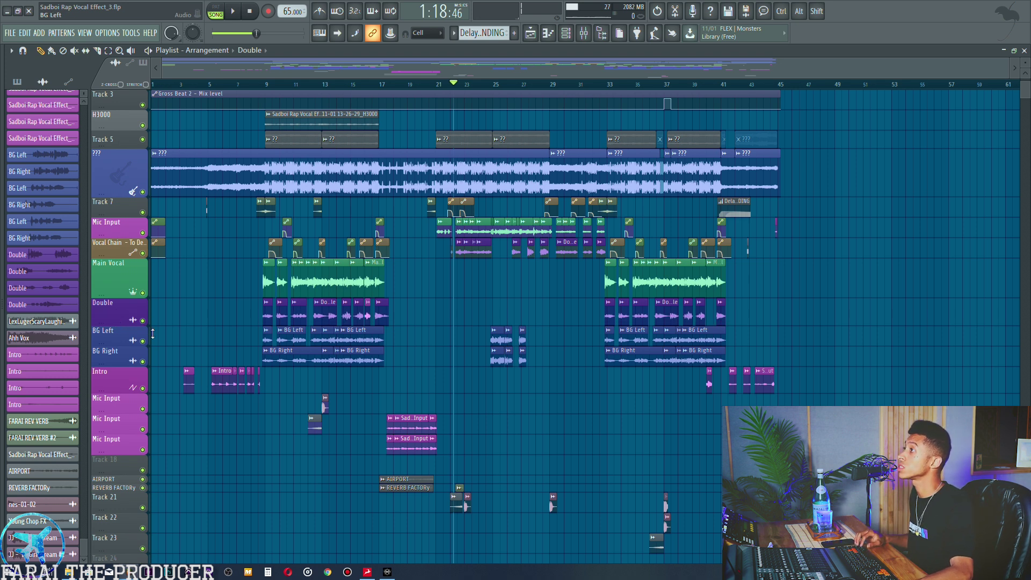
pyautogui.moveTo(232, 326); pyautogui.dragTo(300, 300)
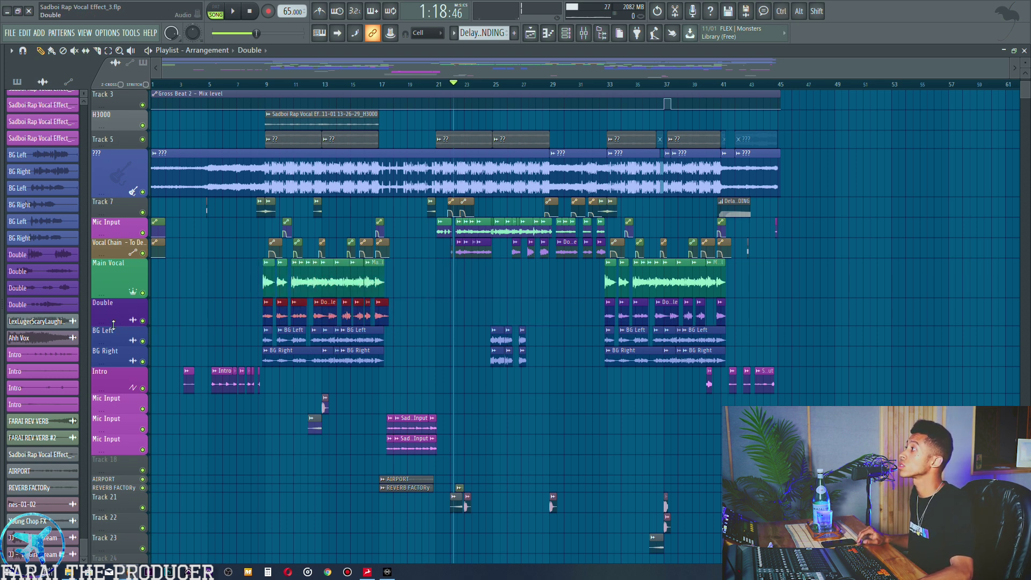
pyautogui.rightClick(112, 299)
pyautogui.click(212, 432)
pyautogui.click(206, 354)
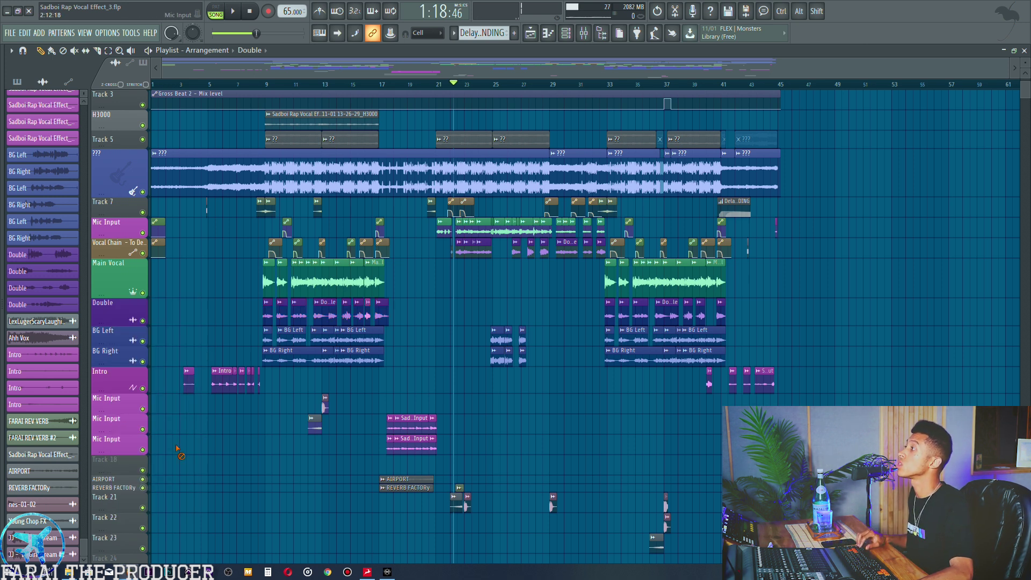
# - Move the two rows of Mic Input clips at bars 17 to 21 up onto the BG Left and BG Right tracks
pyautogui.moveTo(368, 421); pyautogui.dragTo(465, 452)
pyautogui.hotkey('shift', 'Up')
pyautogui.hotkey('shift', 'Up')
pyautogui.hotkey('shift', 'Up')
pyautogui.hotkey('shift', 'Up')
pyautogui.hotkey('ctrl', 'd')
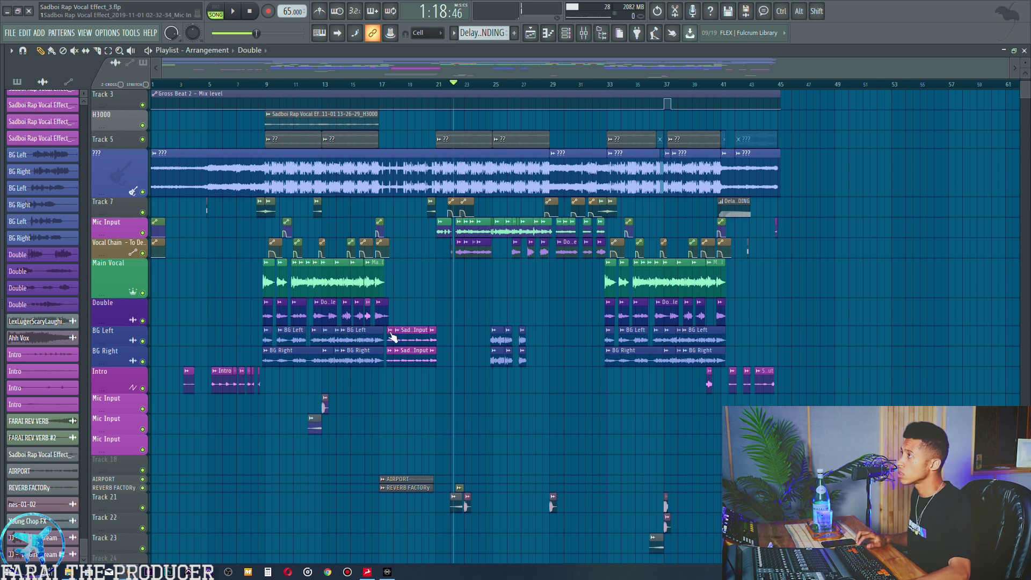
# - Rename the Mic Input clips at bars 17 to 21 on the BG Left track to BG Left
pyautogui.press('F2')
pyautogui.write('BG Left')
pyautogui.press('Return')
# - Rename the Mic Input clips at bars 17 to 21 on the BG Right track to BG Right
pyautogui.click(390, 351)
pyautogui.click(411, 400)
pyautogui.write('BG Left')
pyautogui.doubleClick(322, 340)
pyautogui.write('Right')
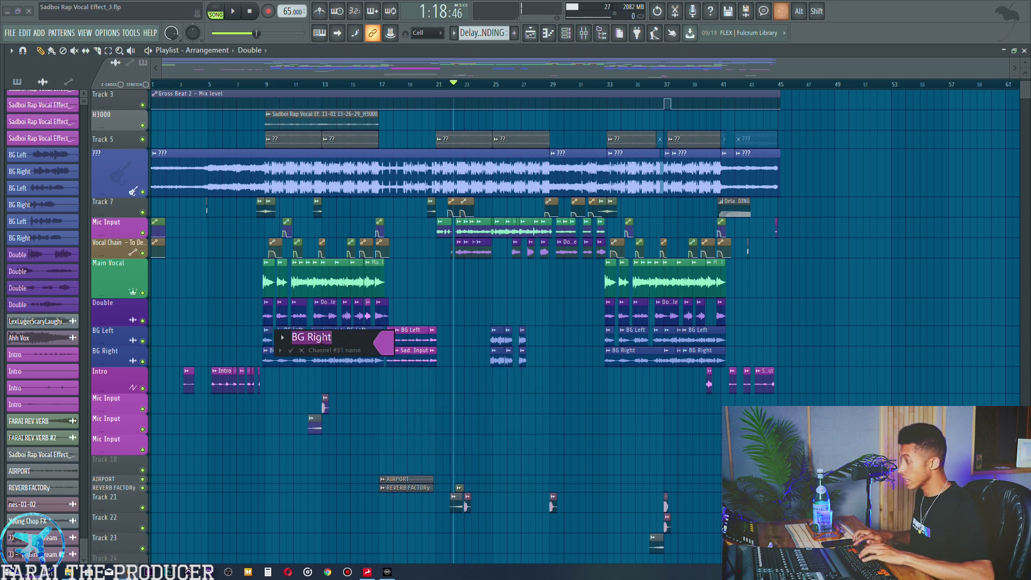
pyautogui.press('Return')
pyautogui.middleClick(400, 354)
pyautogui.write('BG Right')
pyautogui.press('Return')
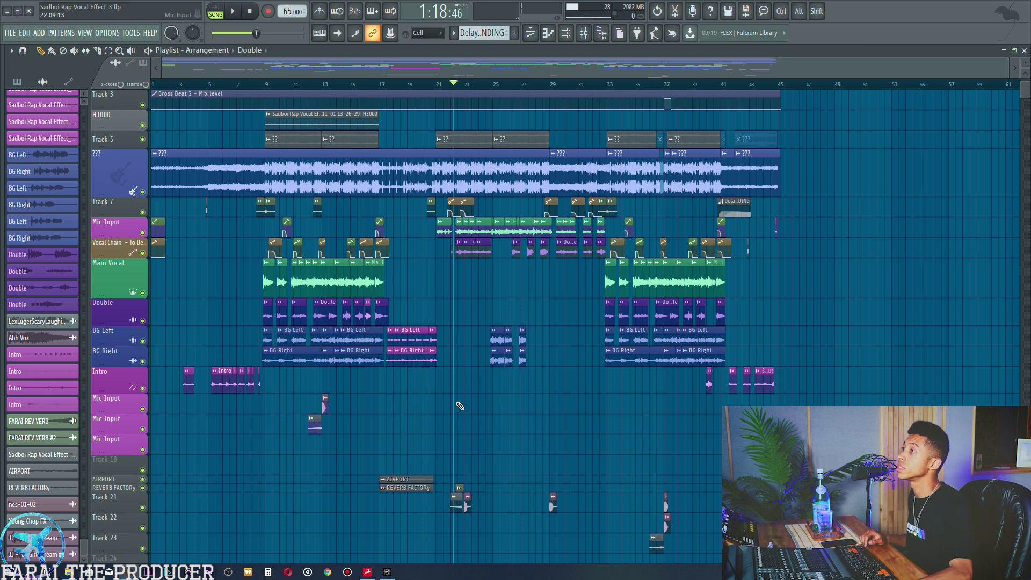
# - Make the blue ??? audio track slightly taller
pyautogui.scroll(2, 118, 245)
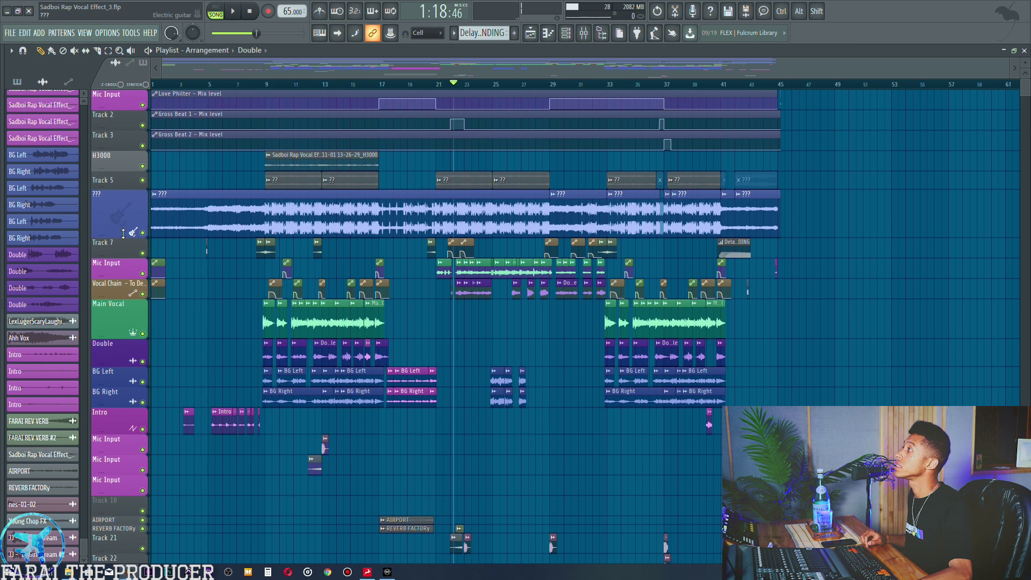
pyautogui.moveTo(123, 234); pyautogui.dragTo(123, 242)
pyautogui.scroll(-3, 203, 323)
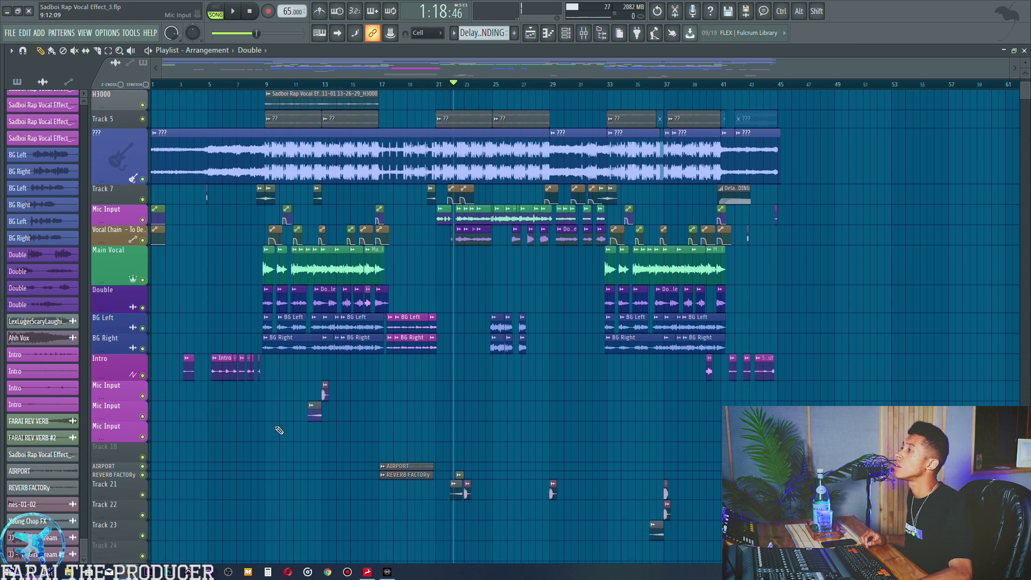
# - Color the gray ?? clips on Track 5 light teal
pyautogui.scroll(2, 461, 451)
pyautogui.scroll(1, 462, 451)
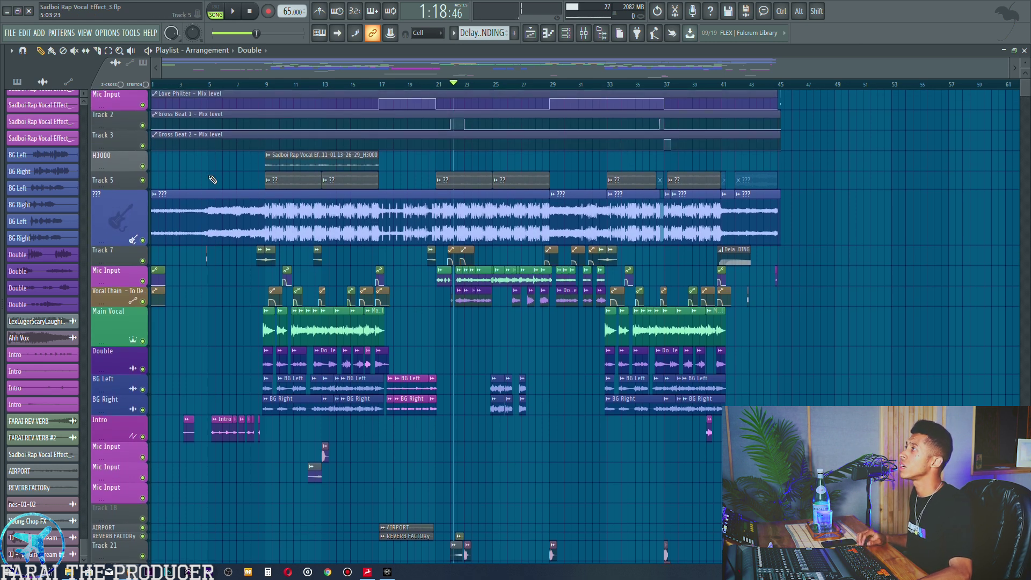
pyautogui.click(272, 181)
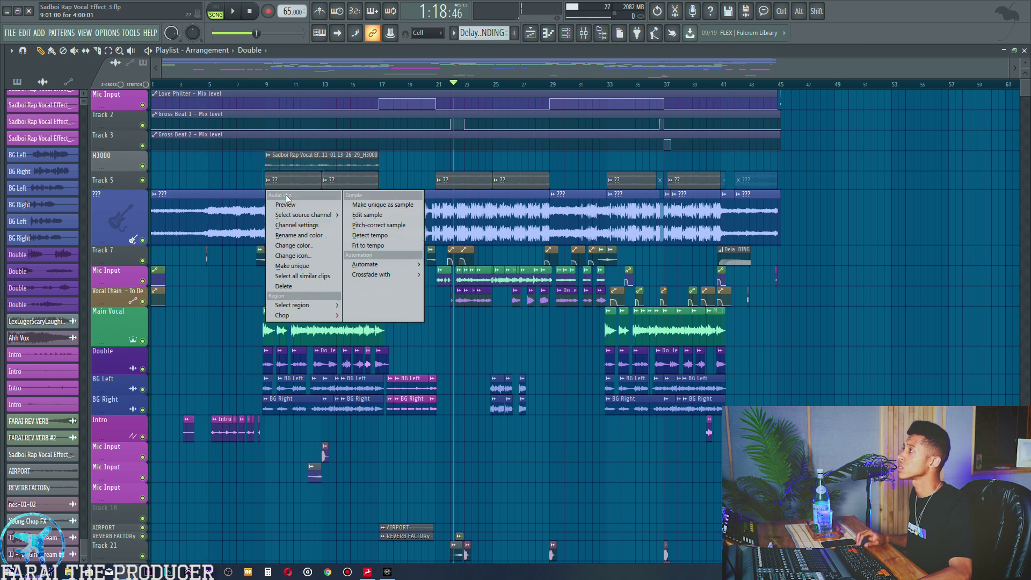
pyautogui.click(311, 247)
pyautogui.click(368, 249)
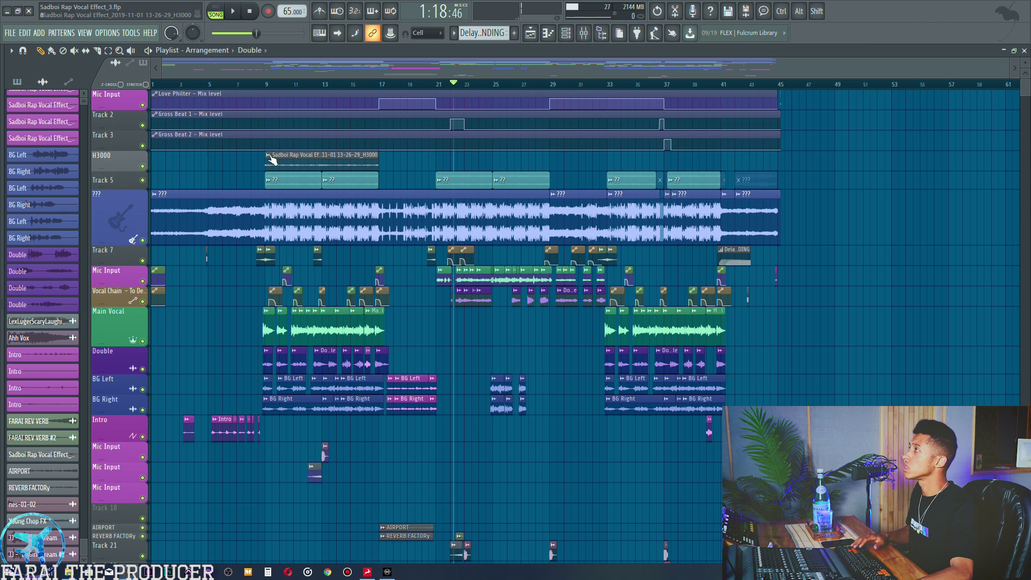
# - Rename the long audio clip on the H3000 track to SAMPLE
pyautogui.click(270, 155)
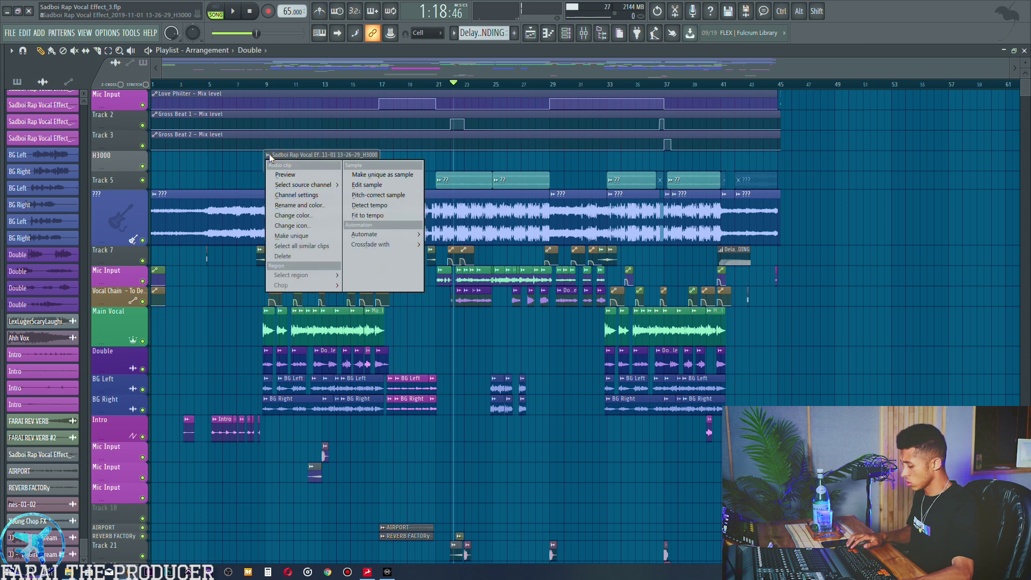
pyautogui.click(302, 205)
pyautogui.write('SAMPLE')
pyautogui.press('Return')
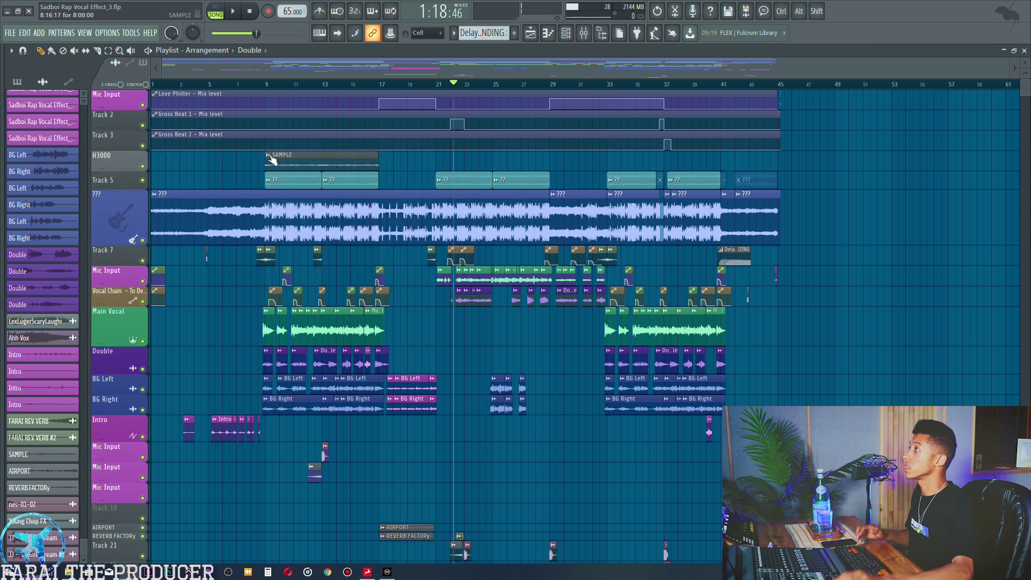
# - Color the SAMPLE clip the same teal as the ?? clips and reduce the height of the H3000 track
pyautogui.click(268, 155)
pyautogui.click(324, 222)
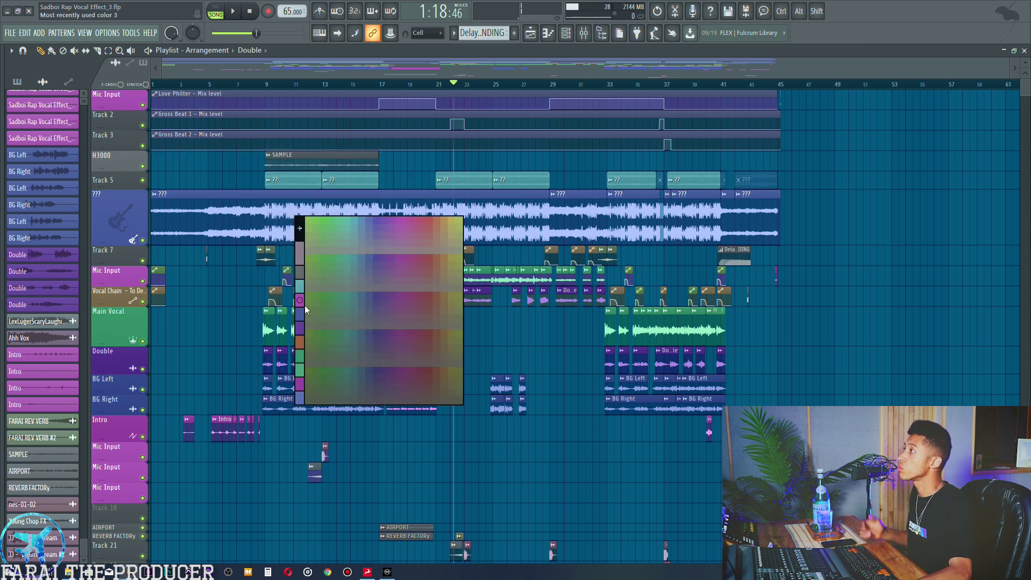
pyautogui.click(300, 286)
pyautogui.moveTo(122, 170); pyautogui.dragTo(115, 165)
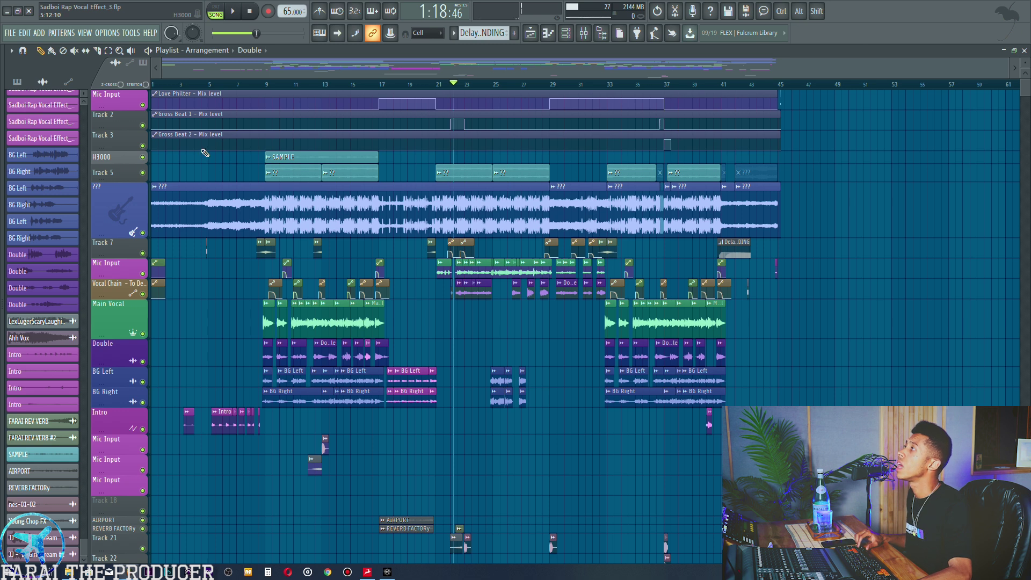
# - Auto-name the Love Philter, Gross Beat 1 and Gross Beat 2 automation tracks after their clips and reduce their heights
pyautogui.rightClick(127, 139)
pyautogui.click(136, 166)
pyautogui.rightClick(115, 121)
pyautogui.click(125, 146)
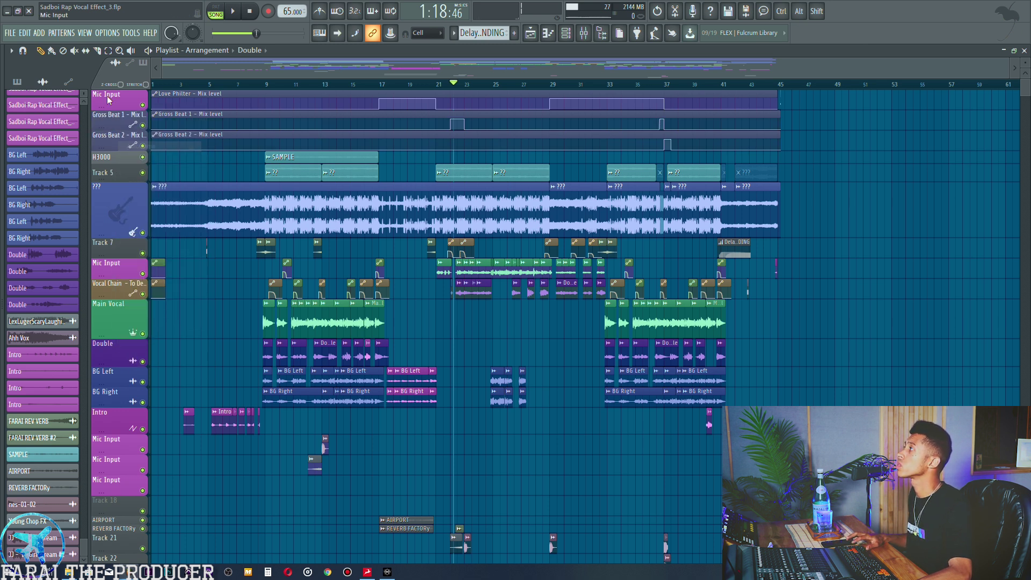
pyautogui.rightClick(108, 100)
pyautogui.click(119, 125)
pyautogui.moveTo(120, 110); pyautogui.dragTo(107, 122)
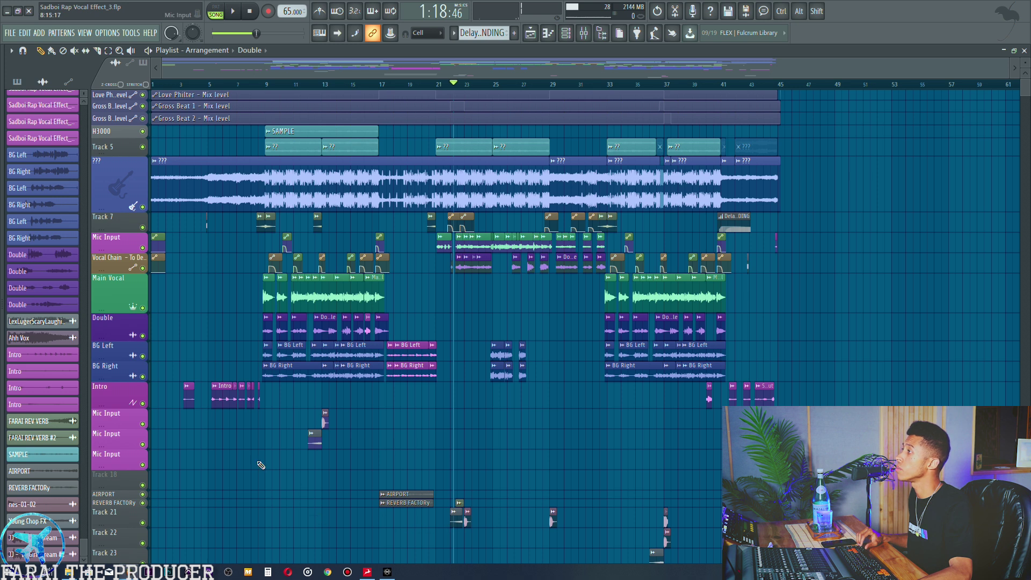
# - Move all clips on Track 21 up to the second Mic Input track beneath Intro
pyautogui.moveTo(432, 522); pyautogui.dragTo(804, 522)
pyautogui.hotkey('shift', 'Up')
pyautogui.hotkey('shift', 'Up')
pyautogui.hotkey('shift', 'Up')
pyautogui.hotkey('shift', 'Up')
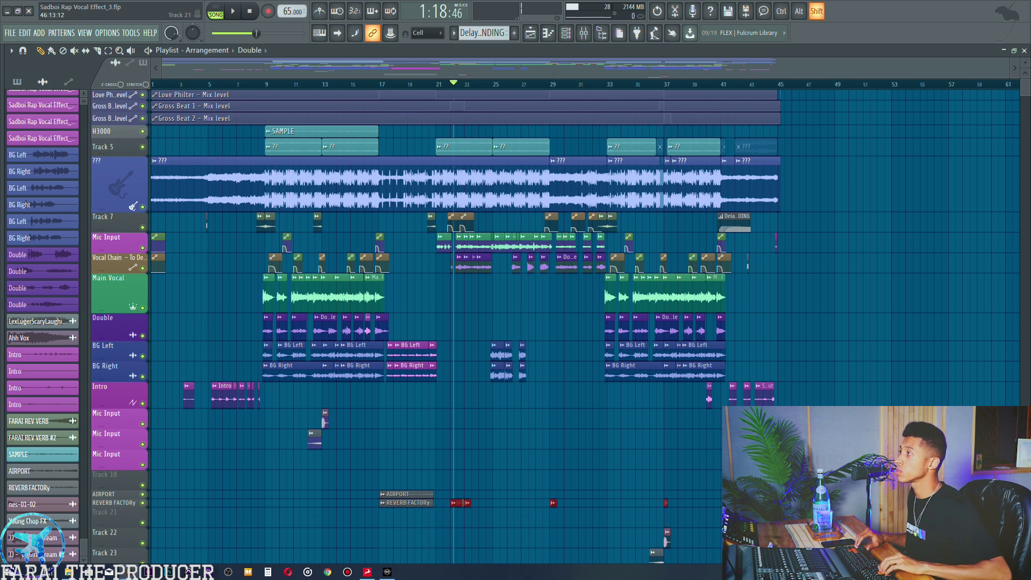
pyautogui.hotkey('shift', 'Up')
# - Move the Track 22 and Track 23 clips near bar 37 up to the first and second Mic Input tracks beneath Intro
pyautogui.moveTo(620, 508); pyautogui.dragTo(691, 560)
pyautogui.hotkey('shift', 'Up')
pyautogui.hotkey('shift', 'Up')
pyautogui.hotkey('shift', 'Up')
pyautogui.hotkey('shift', 'Up')
pyautogui.hotkey('shift', 'Up')
pyautogui.hotkey('shift', 'Up')
pyautogui.hotkey('shift', 'Up')
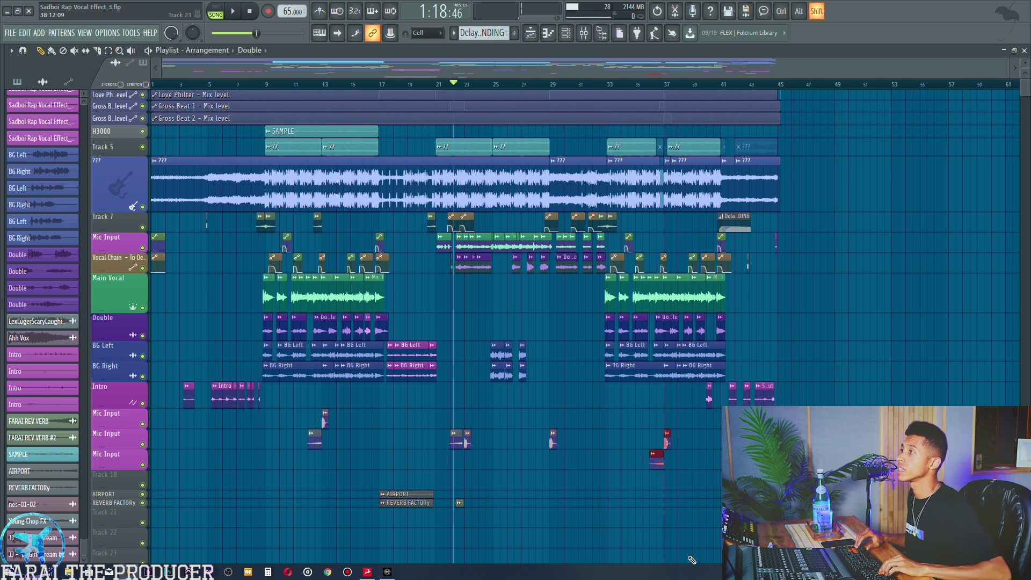
pyautogui.keyDown('ctrl'); pyautogui.click(689, 489); pyautogui.keyUp('ctrl')
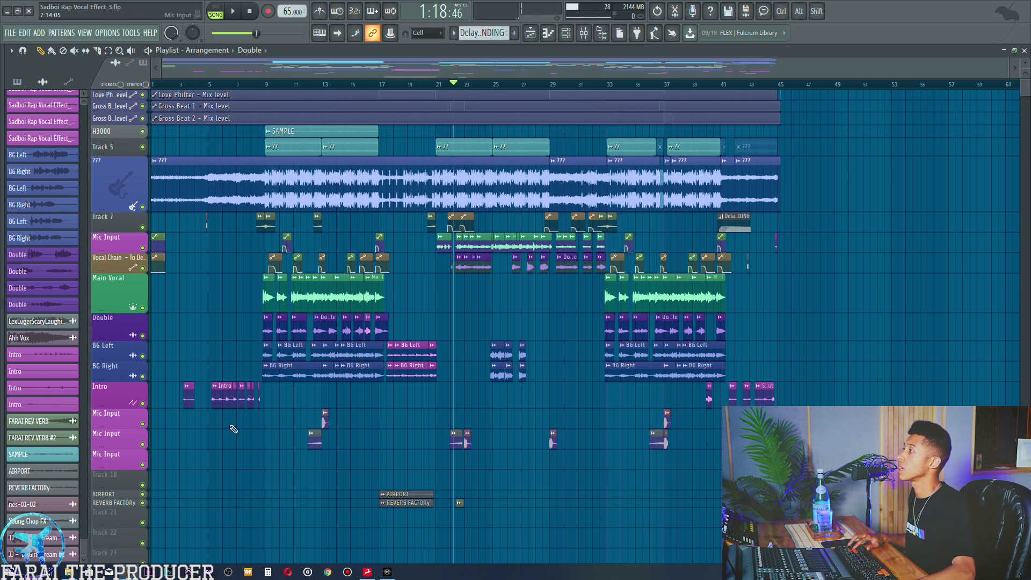
# - Rename the first two Mic Input tracks beneath Intro to SFX
pyautogui.rightClick(120, 440)
pyautogui.write('rSFX')
pyautogui.press('Return')
pyautogui.rightClick(119, 411)
pyautogui.click(156, 321)
pyautogui.write('SFX')
pyautogui.press('Return')
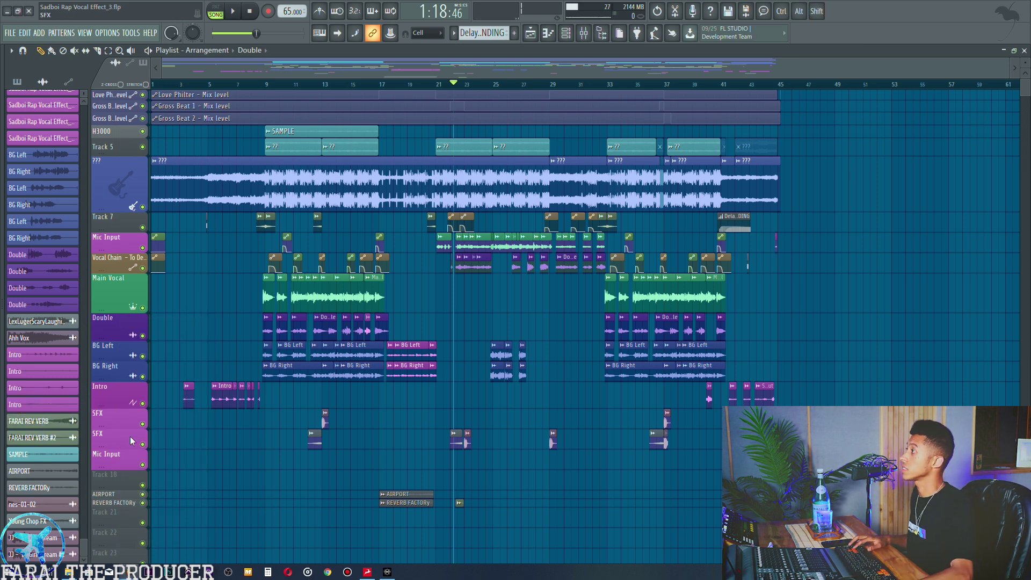
# - Color the upper SFX track red
pyautogui.rightClick(121, 456)
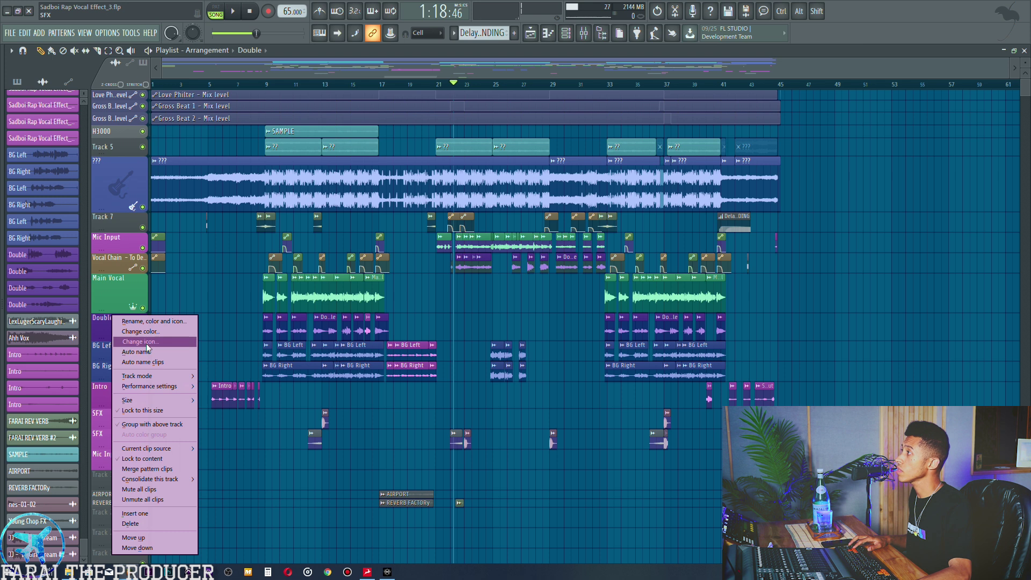
pyautogui.click(146, 343)
pyautogui.click(123, 345)
pyautogui.rightClick(125, 345)
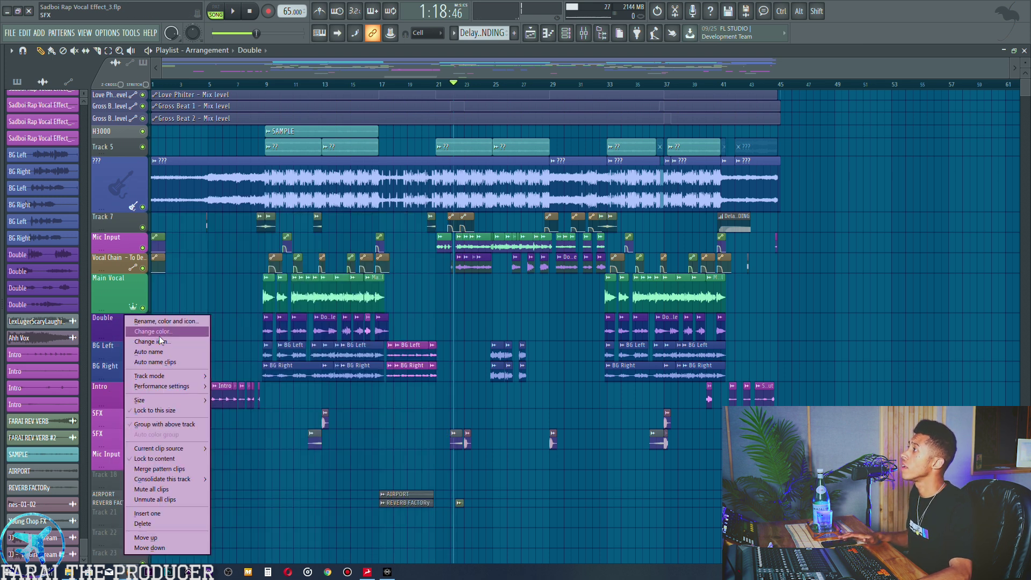
pyautogui.click(159, 336)
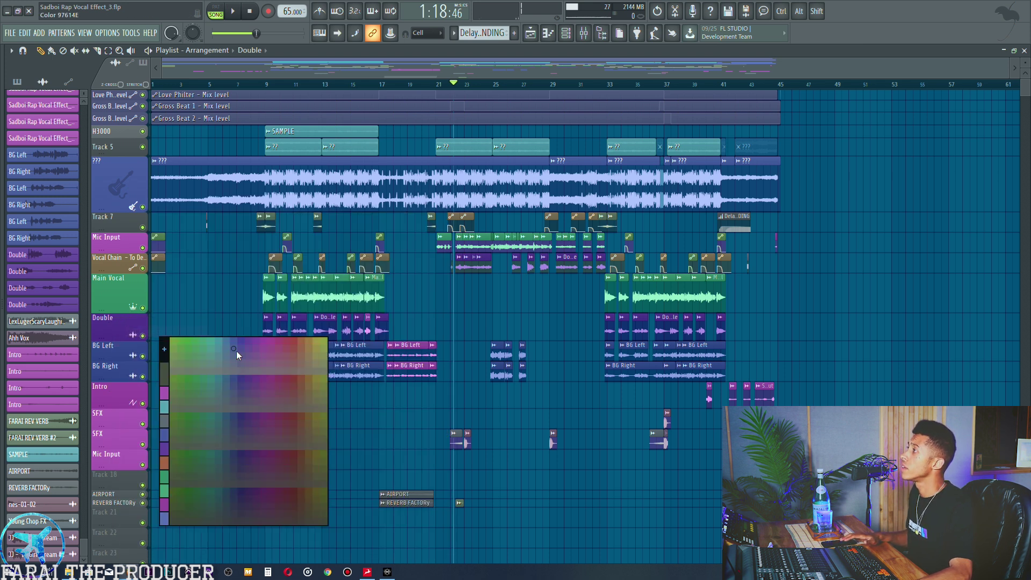
pyautogui.click(289, 343)
pyautogui.press('Return')
pyautogui.press('Return')
# - Color the lower SFX track red and auto-name the leftover Mic Input track beneath it
pyautogui.rightClick(124, 442)
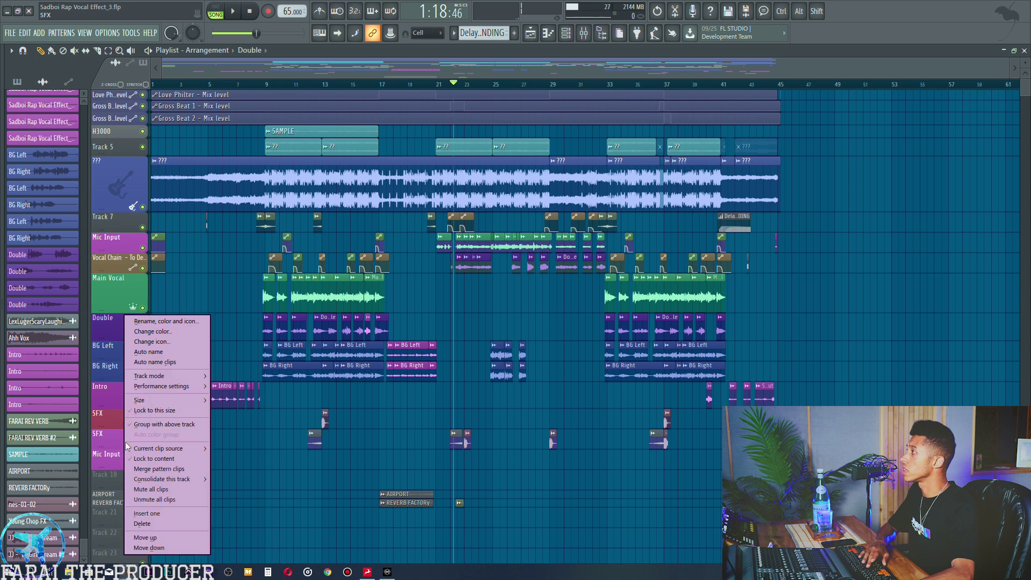
pyautogui.click(164, 333)
pyautogui.click(176, 439)
pyautogui.press('Return')
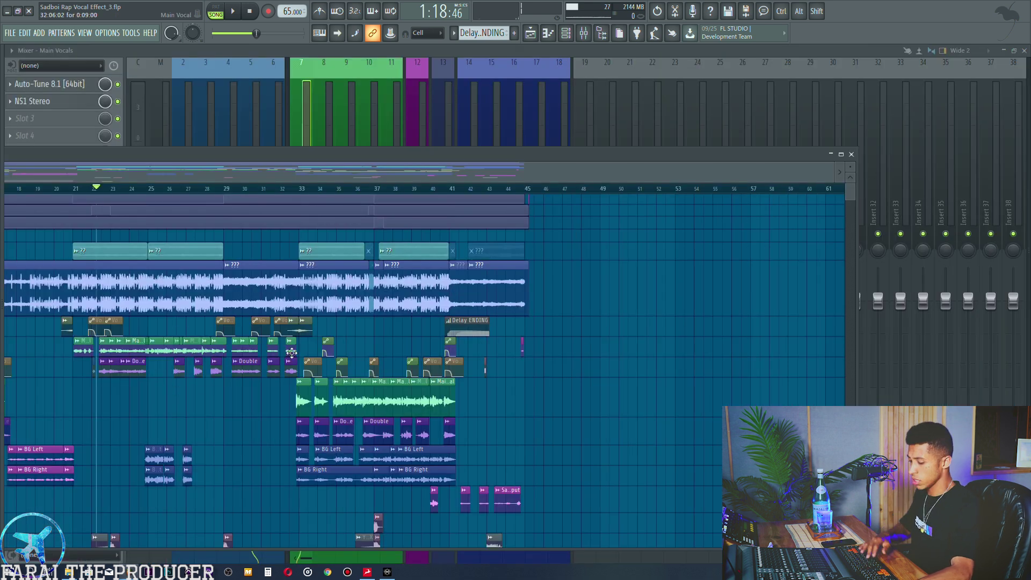
pyautogui.press('Return')
pyautogui.rightClick(125, 461)
pyautogui.click(159, 353)
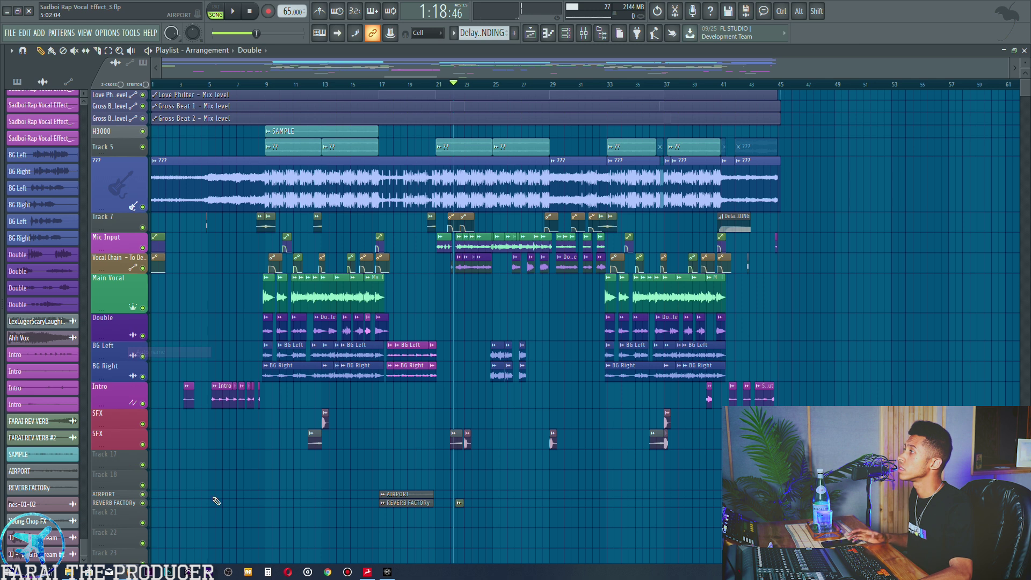
# - Move the small clip near bar 22 on the REVERB FACTORy track up to the upper SFX track and deselect it
pyautogui.keyDown('ctrl'); pyautogui.click(461, 505); pyautogui.keyUp('ctrl')
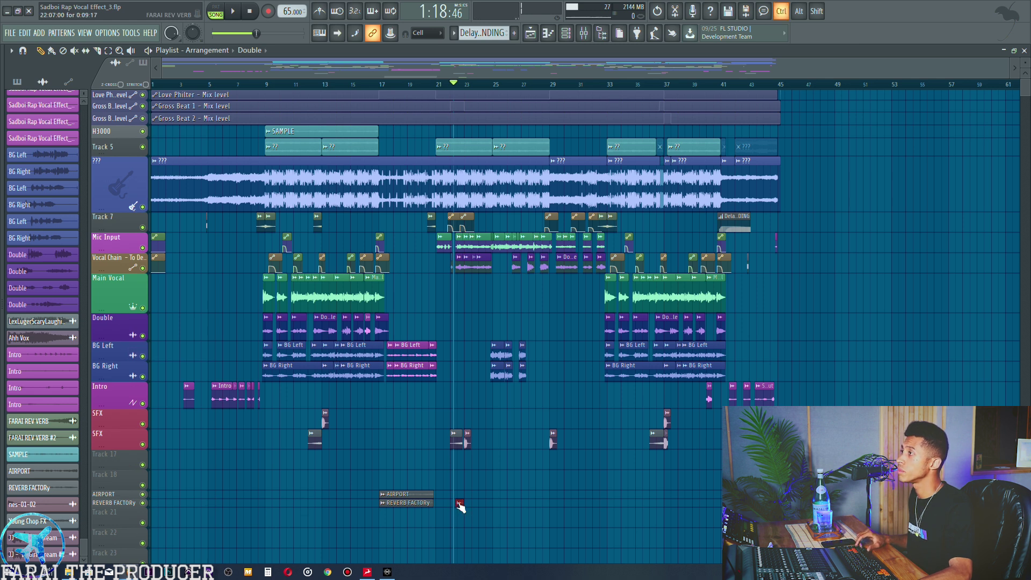
pyautogui.hotkey('shift', 'Up')
pyautogui.hotkey('shift', 'Up')
pyautogui.hotkey('shift', 'Up')
pyautogui.hotkey('ctrl', 'd')
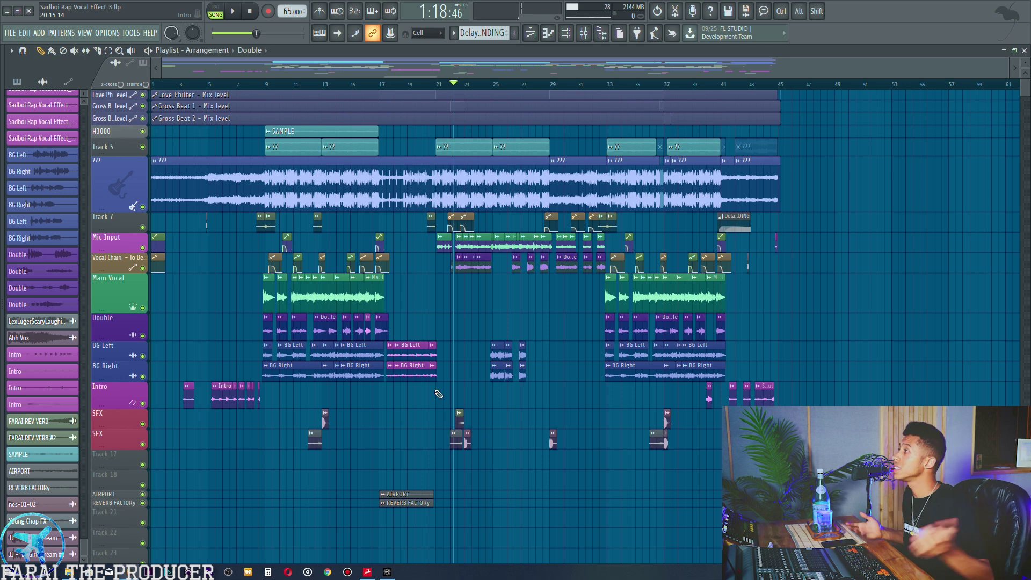
# - Place the playhead about halfway through bar 8, just before the SAMPLE clip begins
pyautogui.scroll(5, 227, 92)
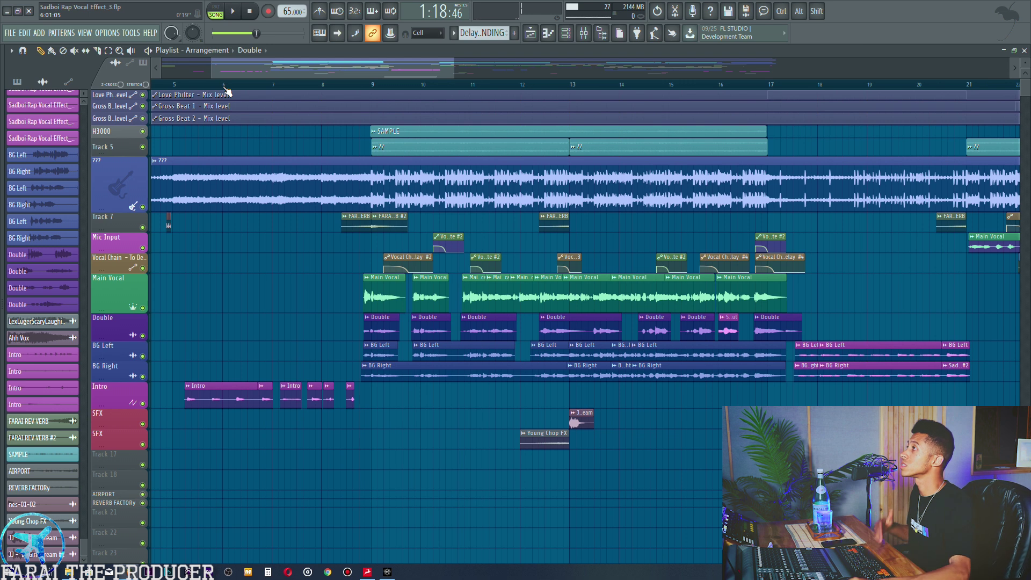
pyautogui.click(347, 85)
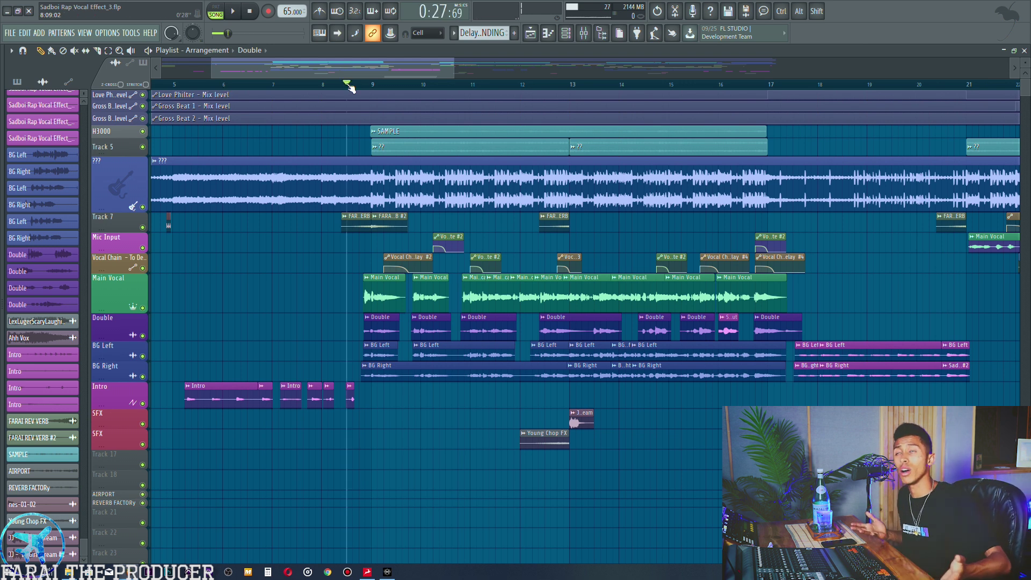
pyautogui.scroll(-5, 349, 87)
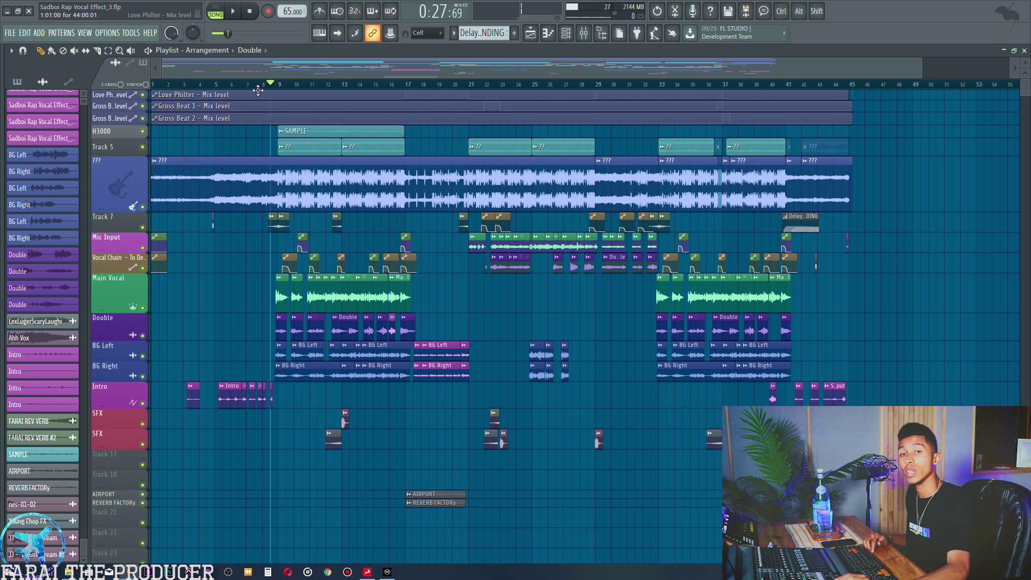
pyautogui.hotkey('ctrl', 'z')
pyautogui.hotkey('ctrl', 'z')
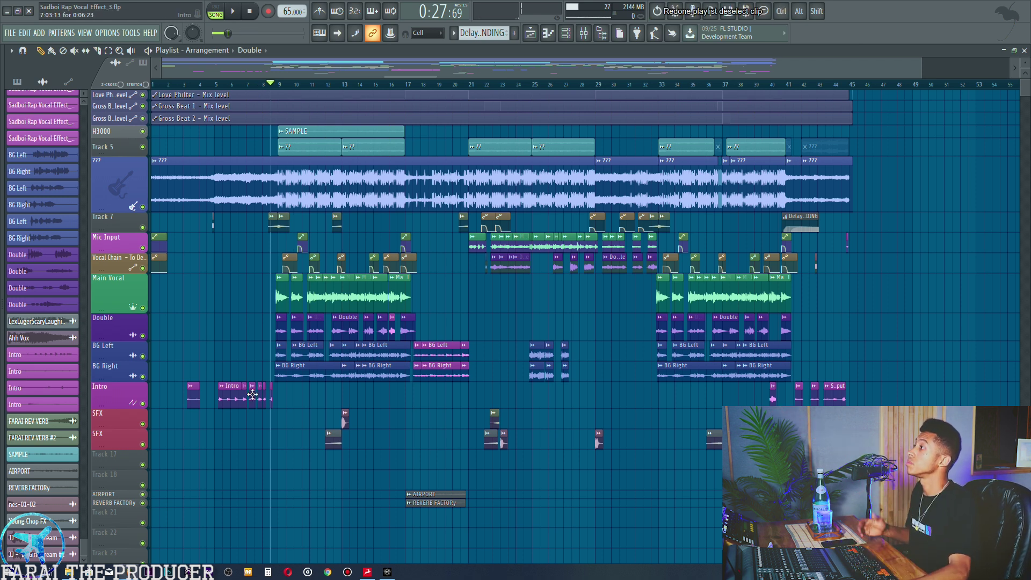